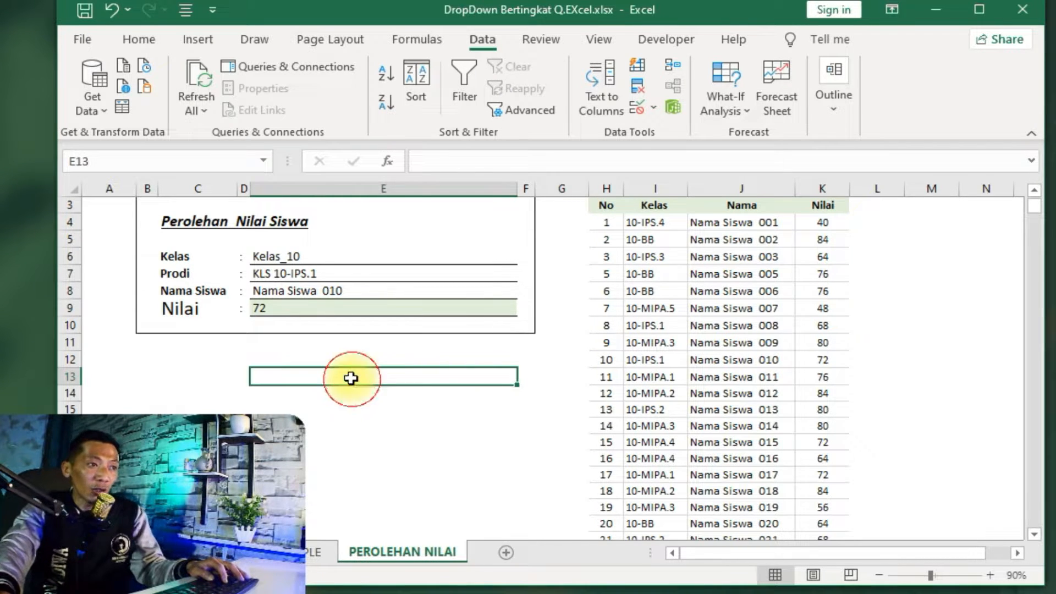
# Step: In the Perolehan Nilai Siswa form, change the Prodi choice to KLS 10-IPS.2
pyautogui.click(323, 259)
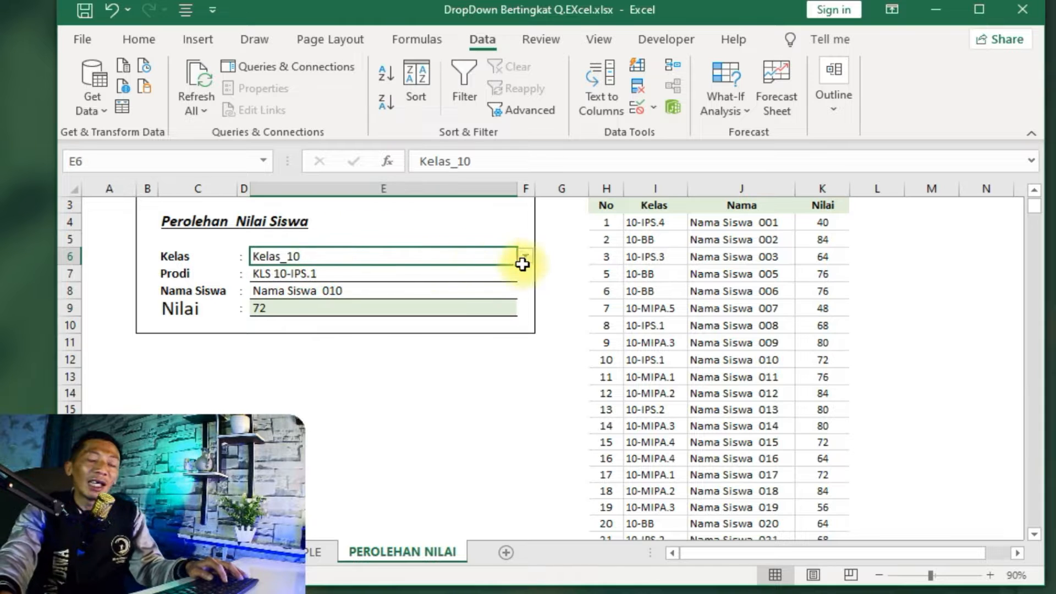
pyautogui.click(339, 275)
pyautogui.click(526, 274)
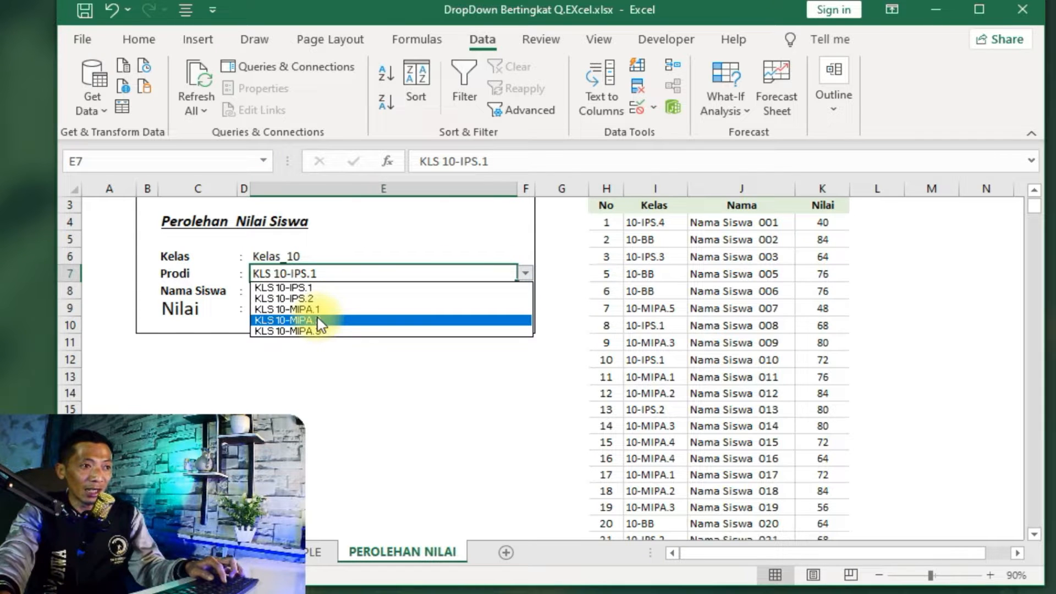
pyautogui.click(310, 299)
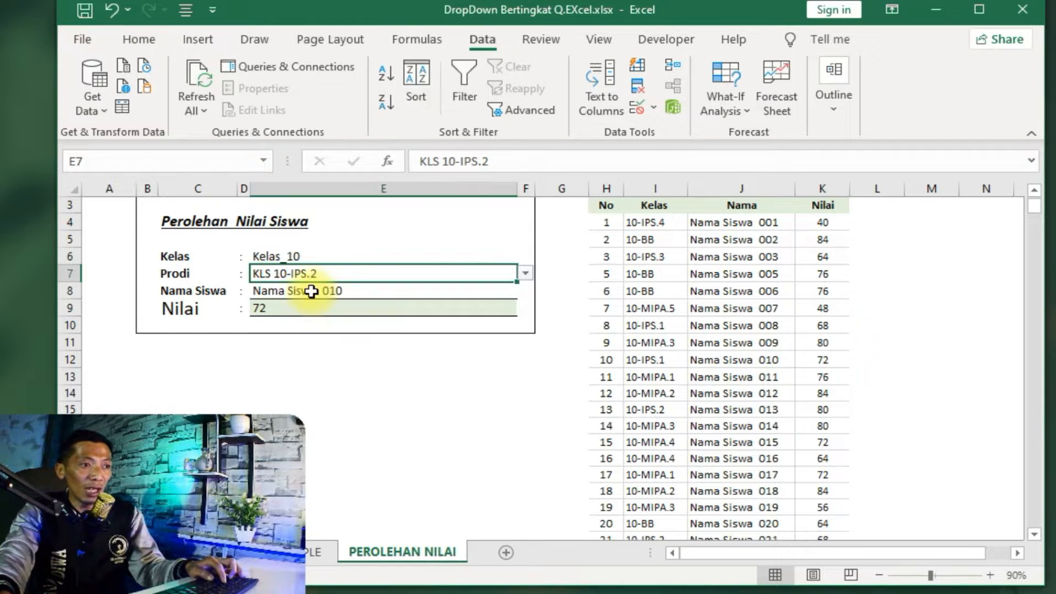
# Step: Choose Nama Siswa 032 as the form's student and inspect the lookup formula in the Nilai cell
pyautogui.click(312, 292)
pyautogui.click(524, 292)
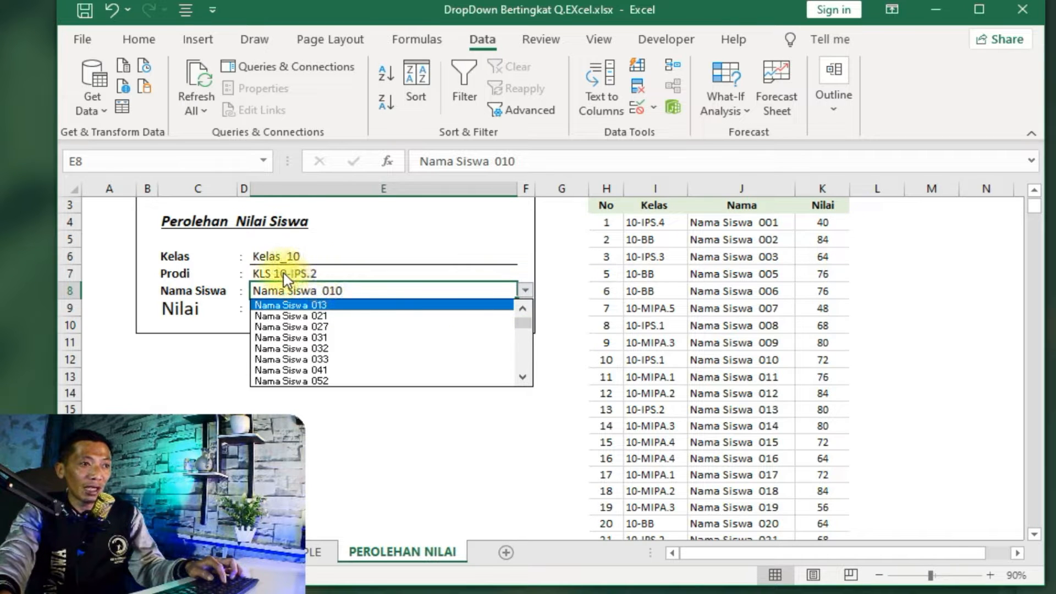
pyautogui.click(312, 348)
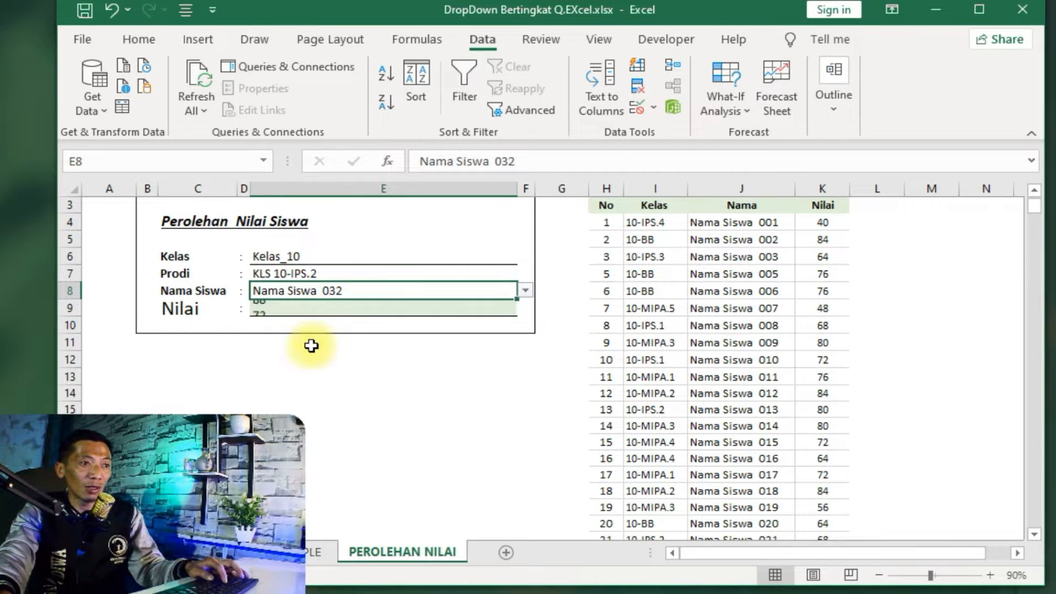
pyautogui.click(258, 303)
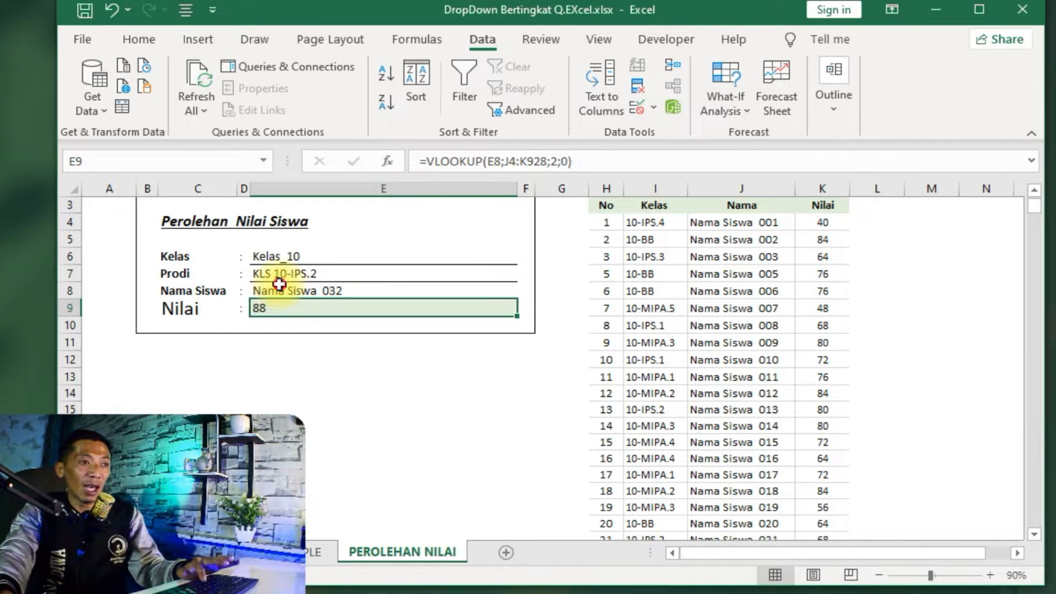
pyautogui.click(279, 285)
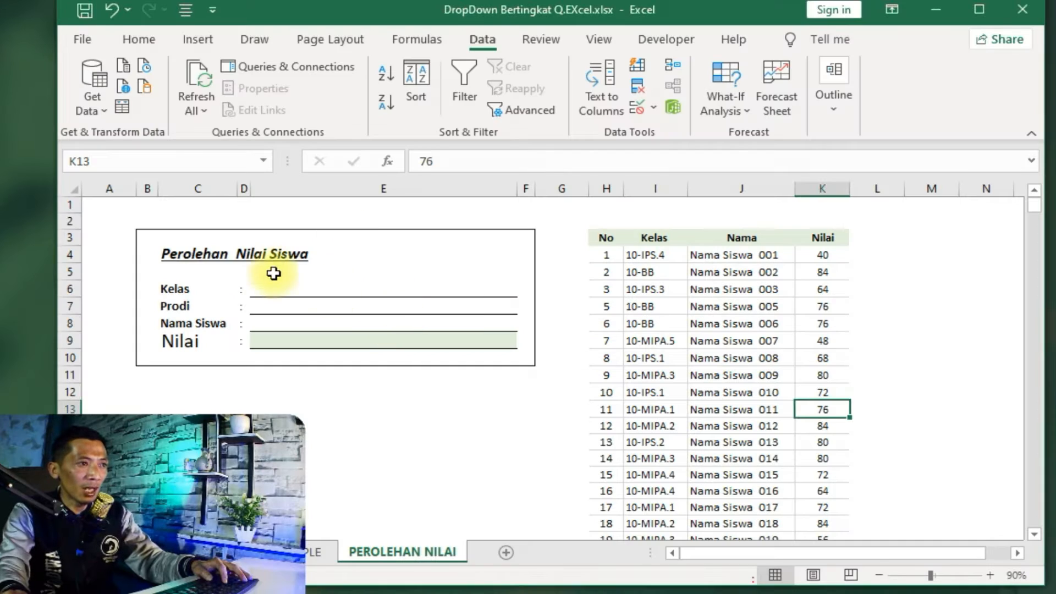
# Step: Examine the blank score form's Kelas, Prodi, Nama Siswa and Nilai cells and the student score table beside it
pyautogui.moveTo(147, 238); pyautogui.dragTo(528, 354)
pyautogui.click(432, 409)
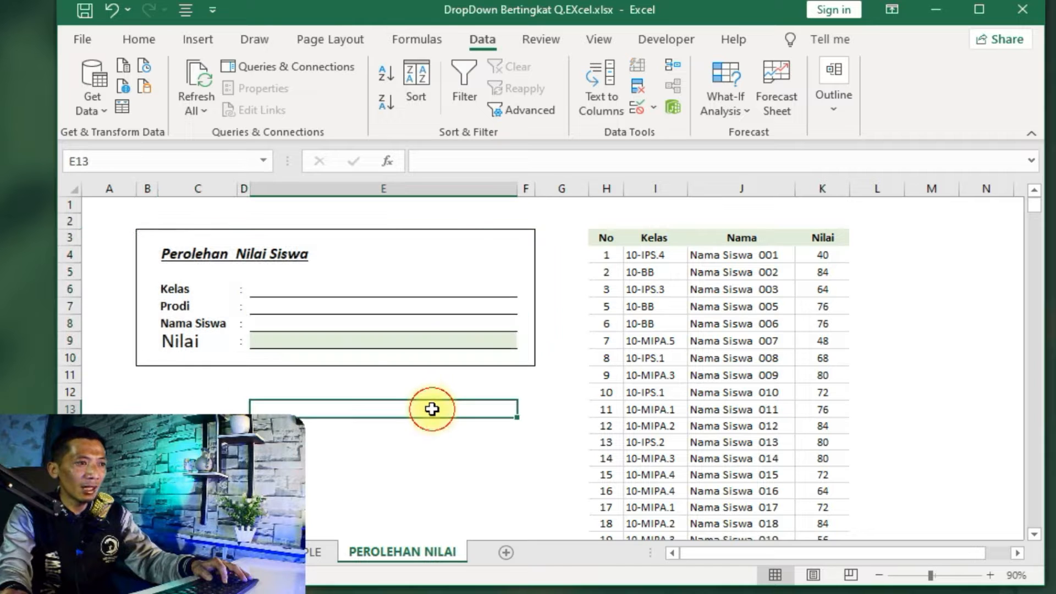
pyautogui.click(299, 290)
pyautogui.click(257, 310)
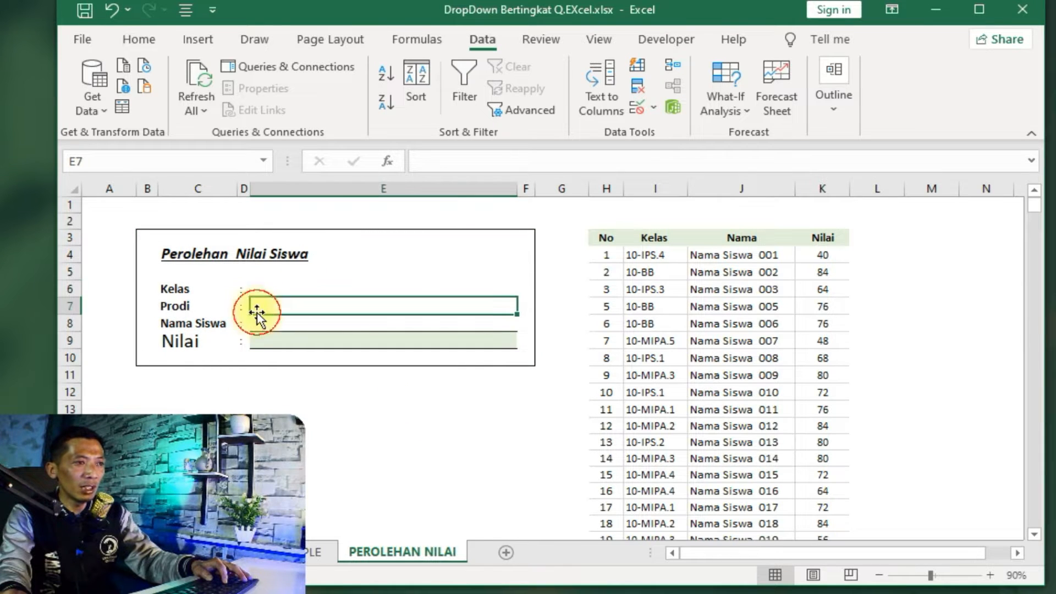
pyautogui.click(227, 322)
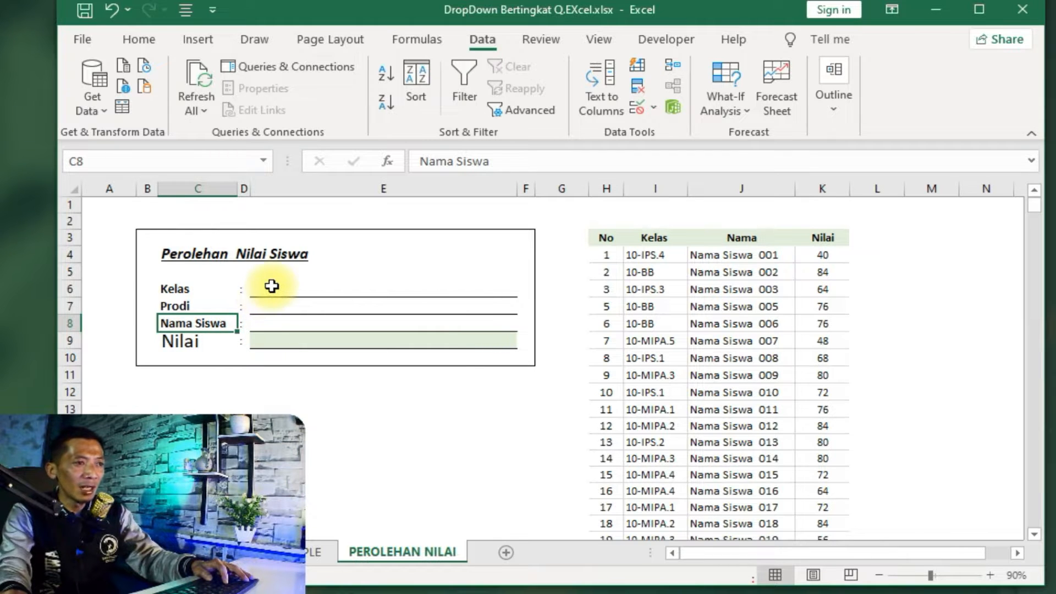
pyautogui.click(272, 286)
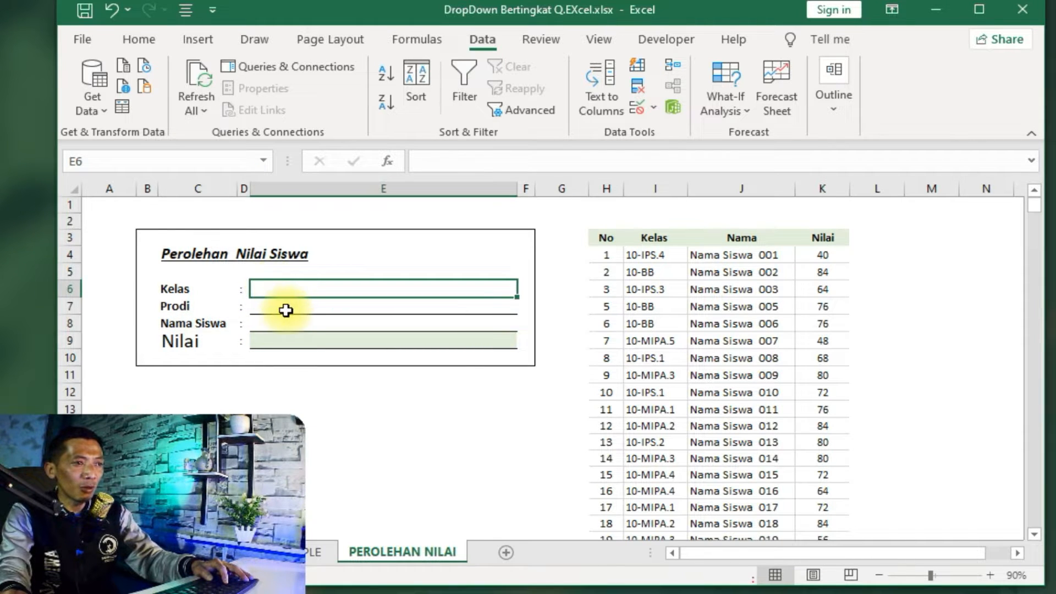
pyautogui.click(285, 307)
pyautogui.click(288, 329)
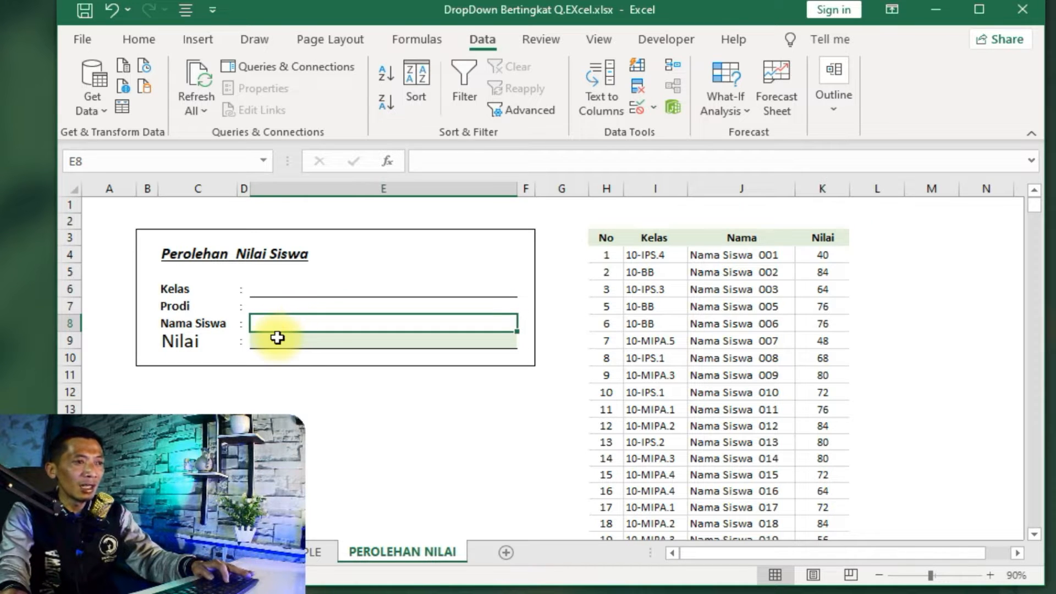
pyautogui.click(277, 337)
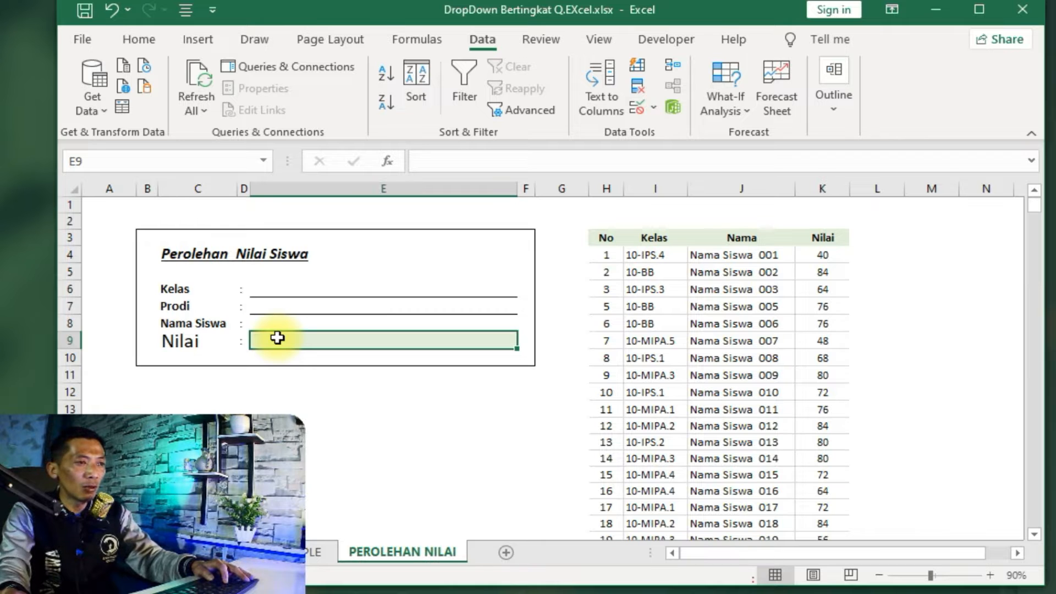
pyautogui.moveTo(608, 238); pyautogui.dragTo(771, 421)
pyautogui.click(476, 397)
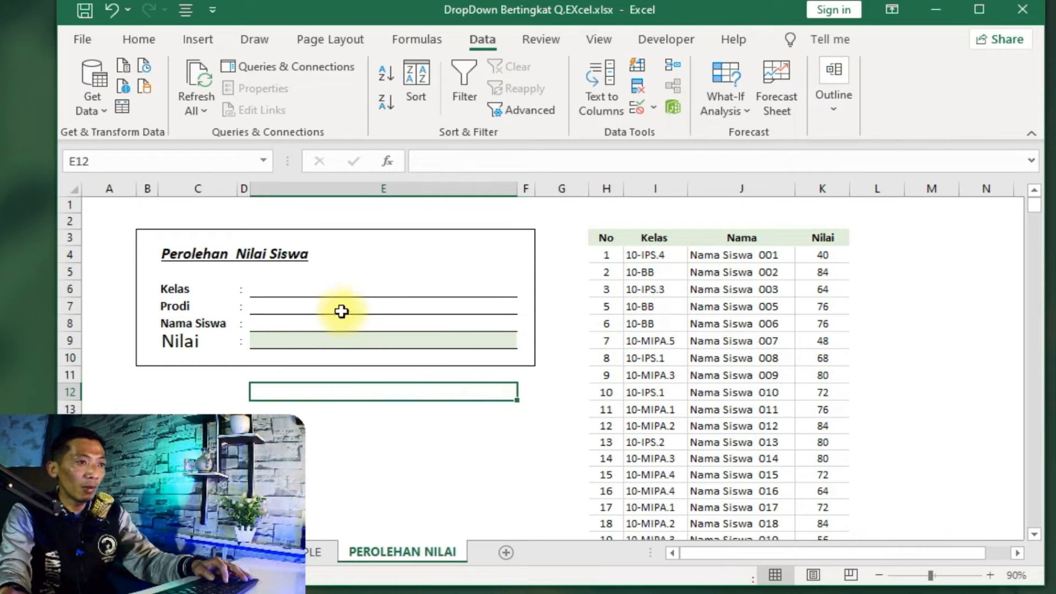
pyautogui.click(334, 289)
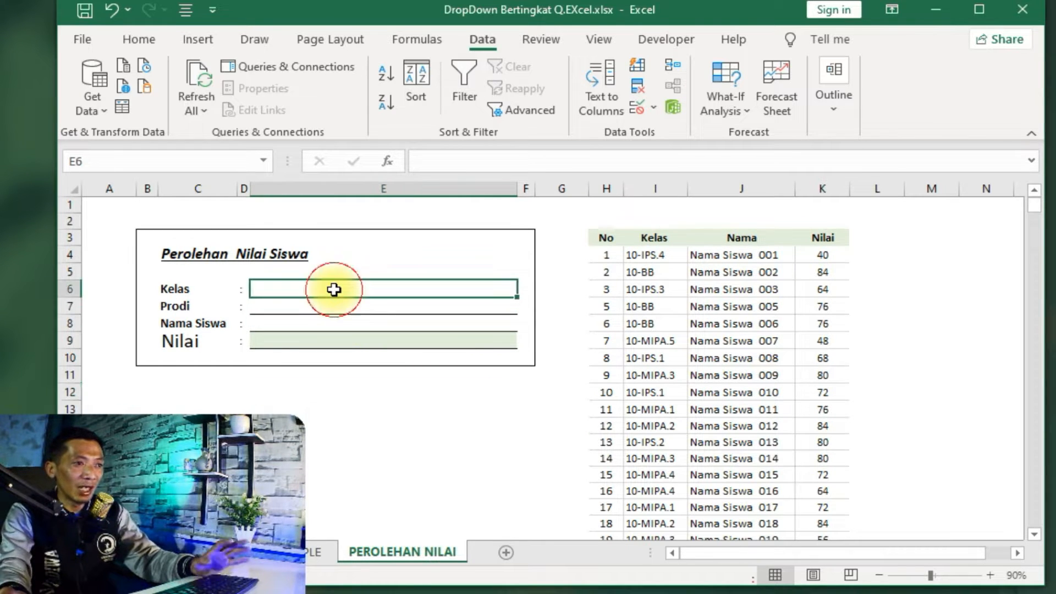
# Step: On the sheet with the multi-dropdown table, examine the class list, the program columns per class, and the student name columns
pyautogui.hotkey('ctrl', 'pageup')
pyautogui.moveTo(111, 255); pyautogui.dragTo(851, 513)
pyautogui.click(578, 401)
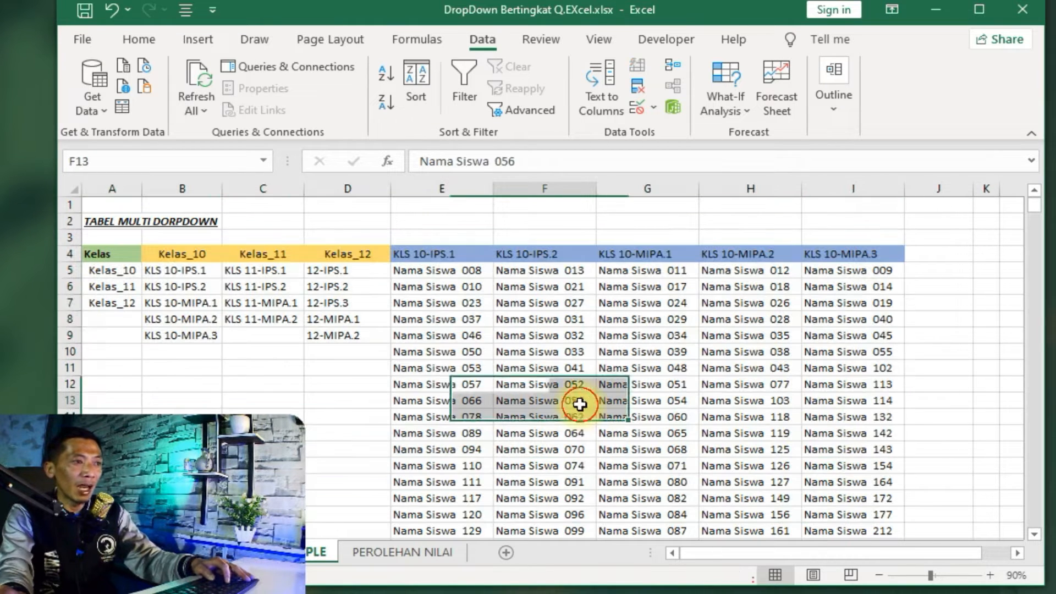
pyautogui.click(231, 323)
pyautogui.moveTo(116, 254); pyautogui.dragTo(126, 300)
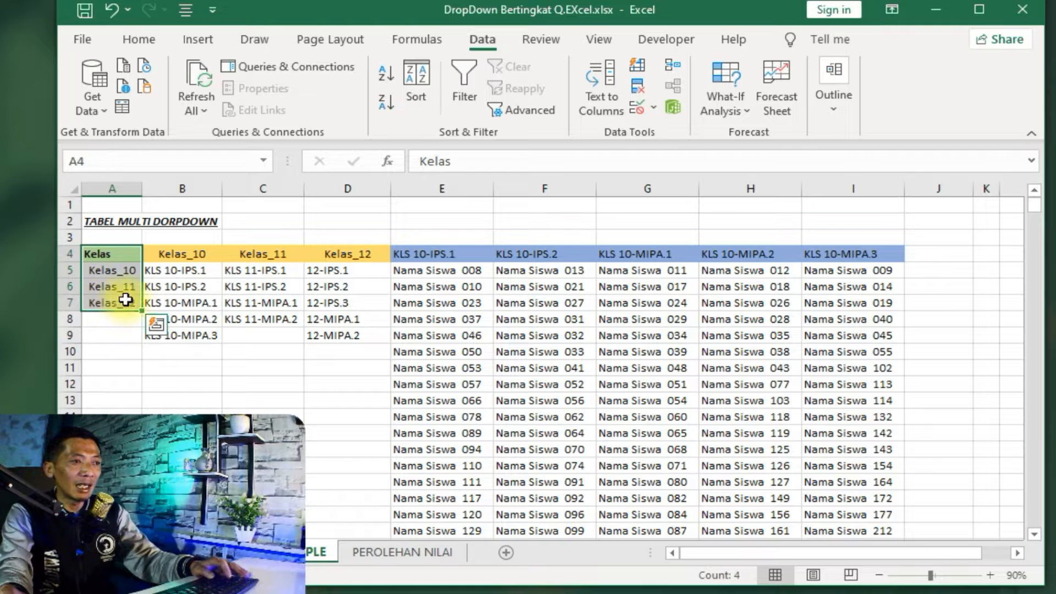
pyautogui.click(170, 248)
pyautogui.moveTo(174, 252); pyautogui.dragTo(330, 335)
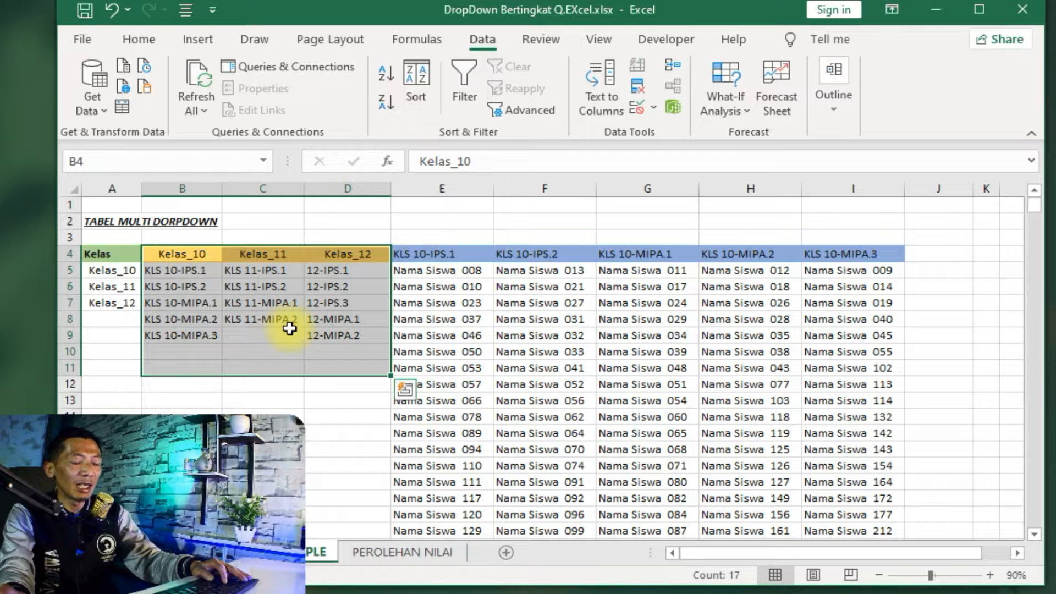
pyautogui.click(426, 334)
pyautogui.moveTo(418, 254); pyautogui.dragTo(863, 397)
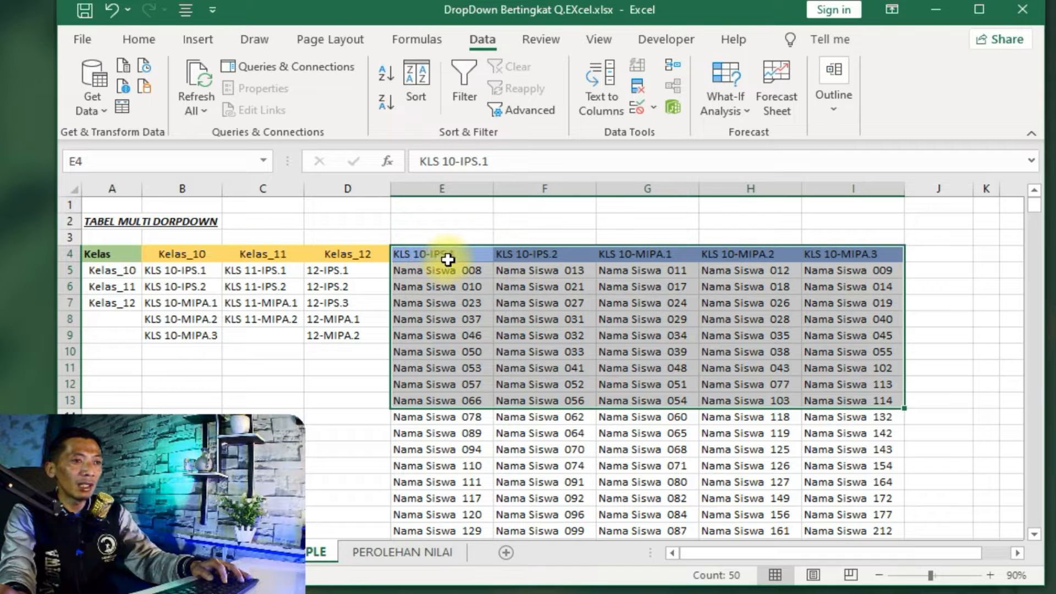
pyautogui.moveTo(544, 254); pyautogui.dragTo(766, 262)
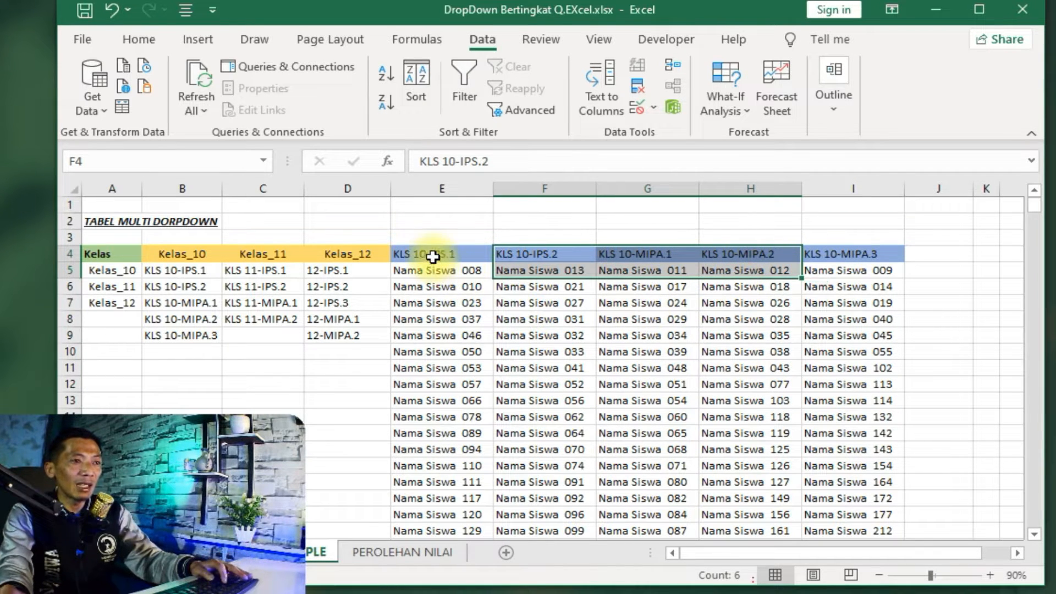
pyautogui.moveTo(431, 257); pyautogui.dragTo(891, 448)
pyautogui.click(572, 352)
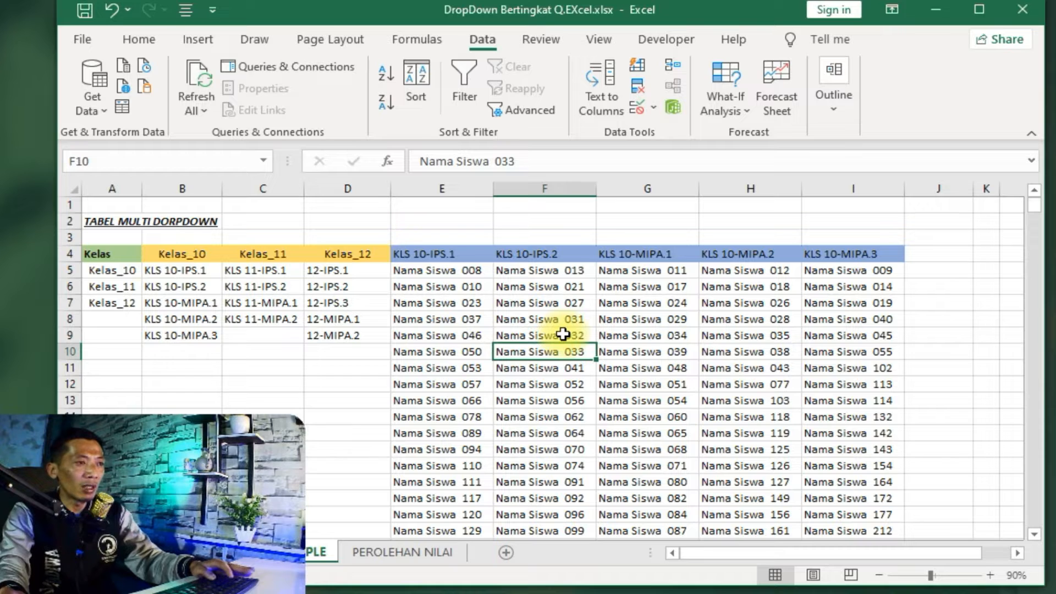
# Step: Compare the class list with the Kelas_10 to Kelas_12 headings, and the program entries with the student column headings
pyautogui.moveTo(104, 269); pyautogui.dragTo(101, 301)
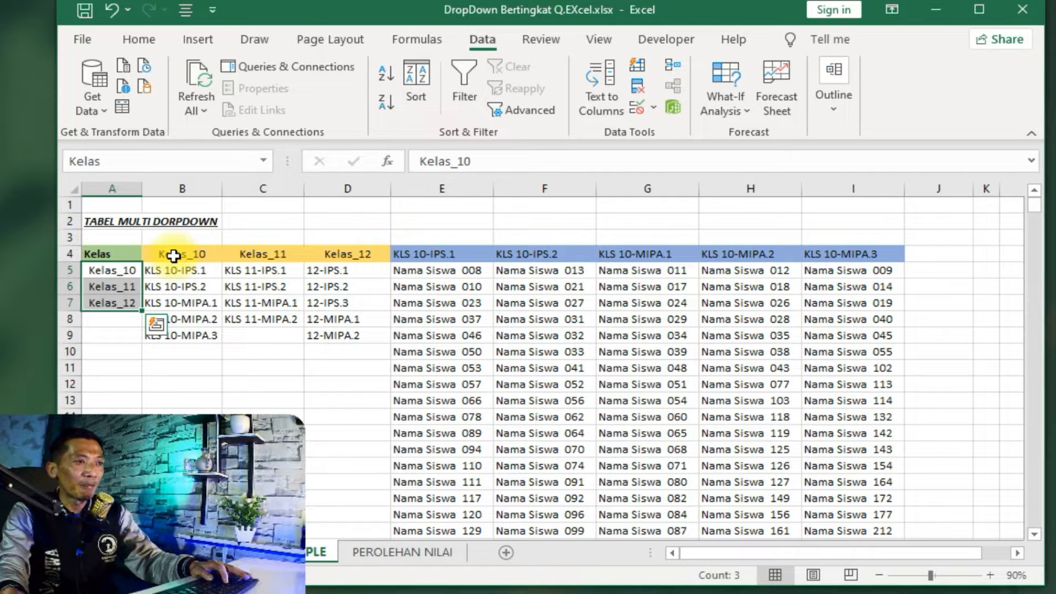
pyautogui.moveTo(174, 256); pyautogui.dragTo(363, 257)
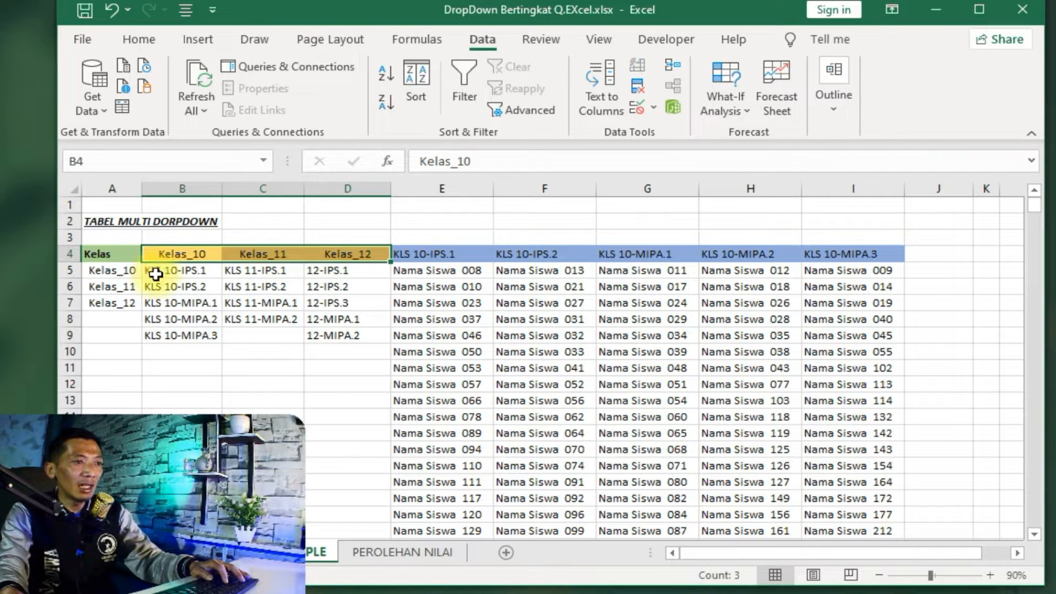
pyautogui.moveTo(155, 271); pyautogui.dragTo(352, 342)
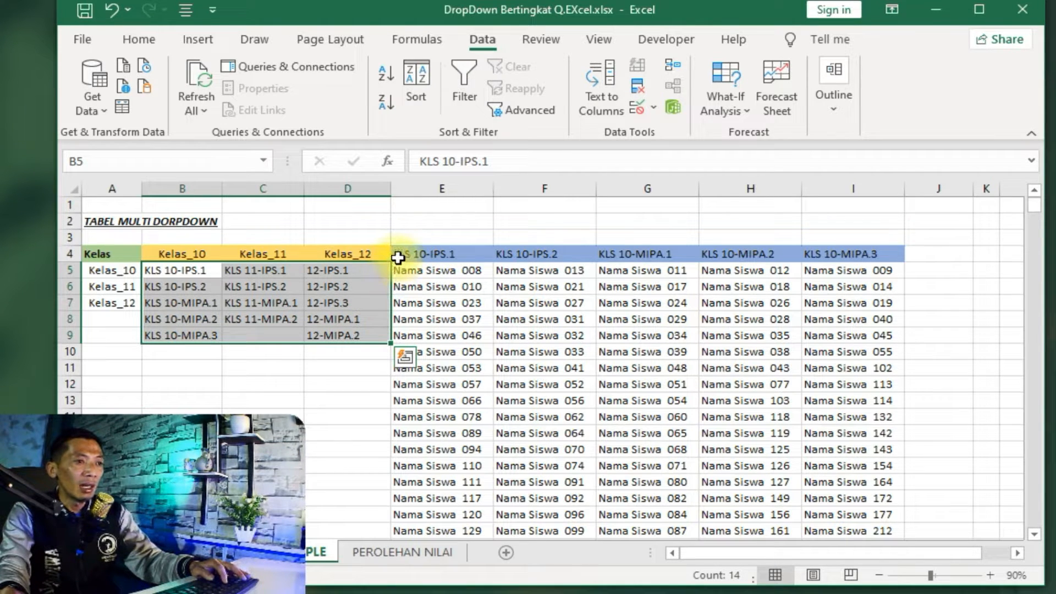
pyautogui.moveTo(398, 257); pyautogui.dragTo(838, 262)
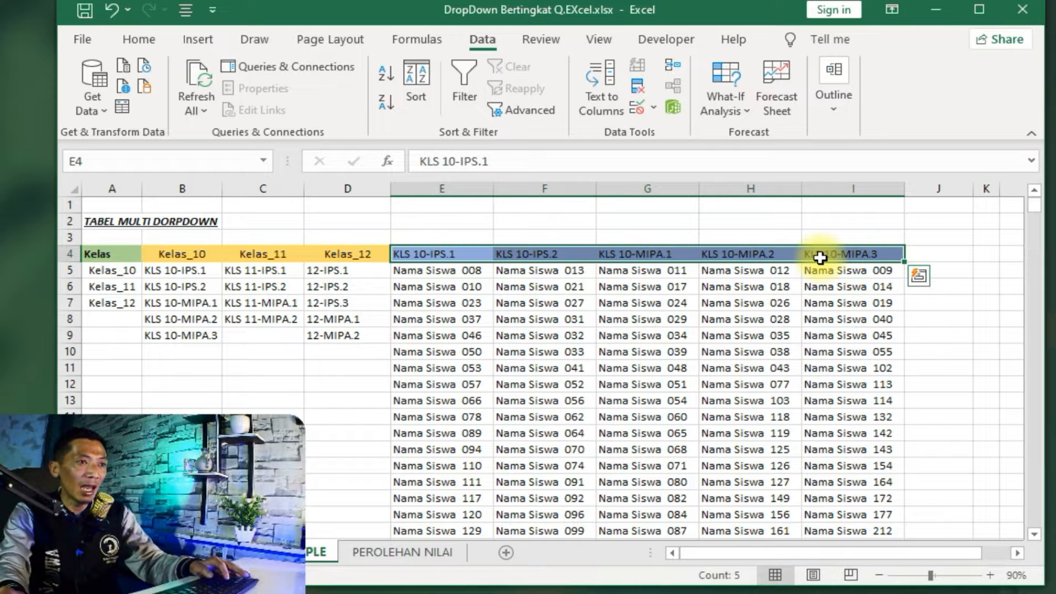
# Step: Create a named range from the Kelas list in A4:A7, using the top row as the name
pyautogui.click(419, 41)
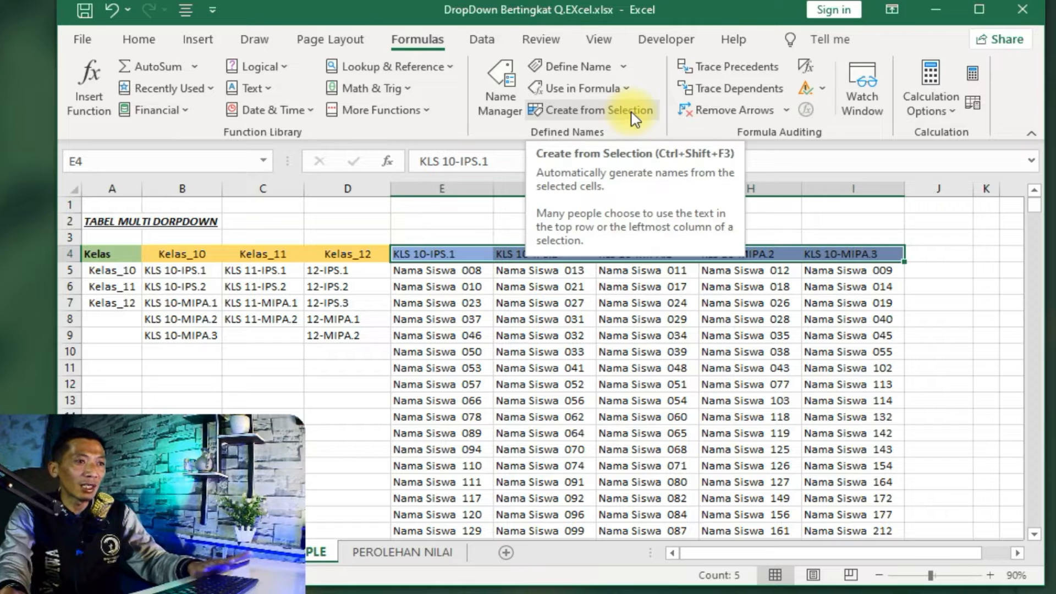
pyautogui.click(347, 401)
pyautogui.click(111, 250)
pyautogui.moveTo(111, 251); pyautogui.dragTo(102, 304)
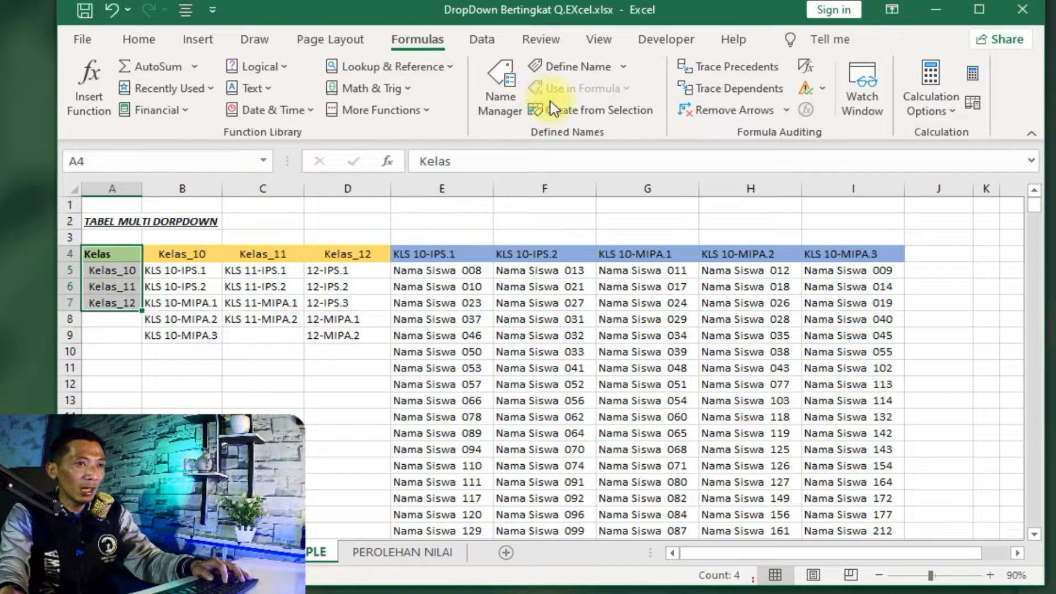
pyautogui.click(579, 112)
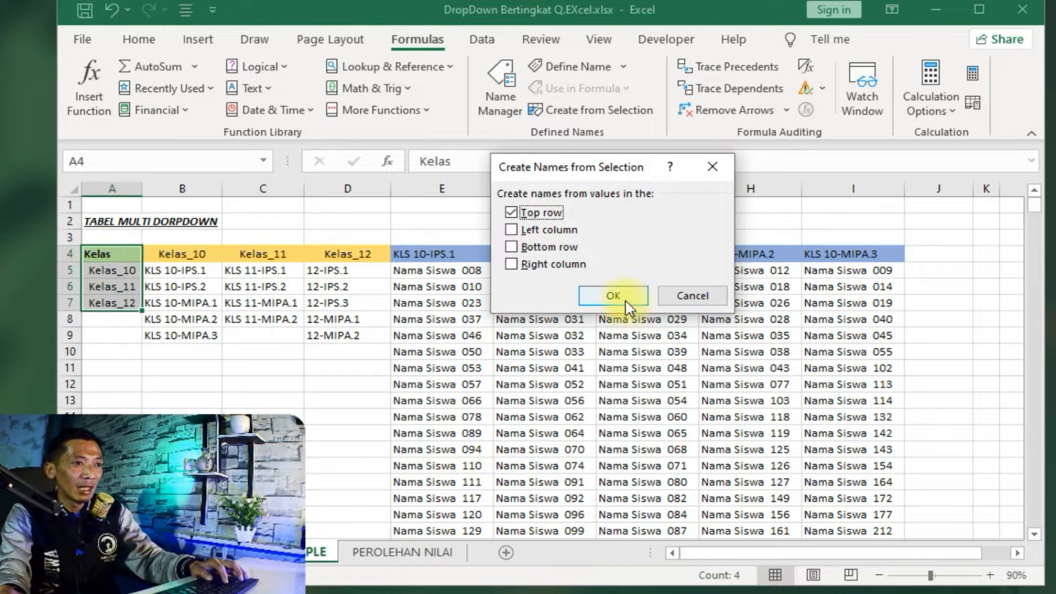
pyautogui.click(613, 295)
# Step: Create a named range from the Kelas_10 column in B4:B9, named after its top row
pyautogui.click(167, 251)
pyautogui.moveTo(167, 252); pyautogui.dragTo(177, 342)
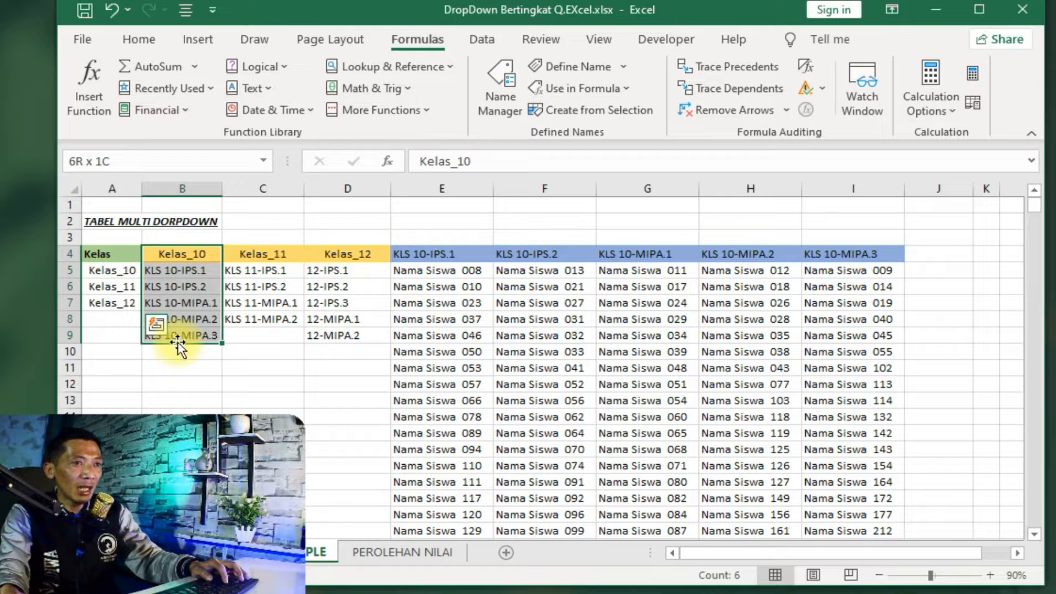
pyautogui.click(550, 110)
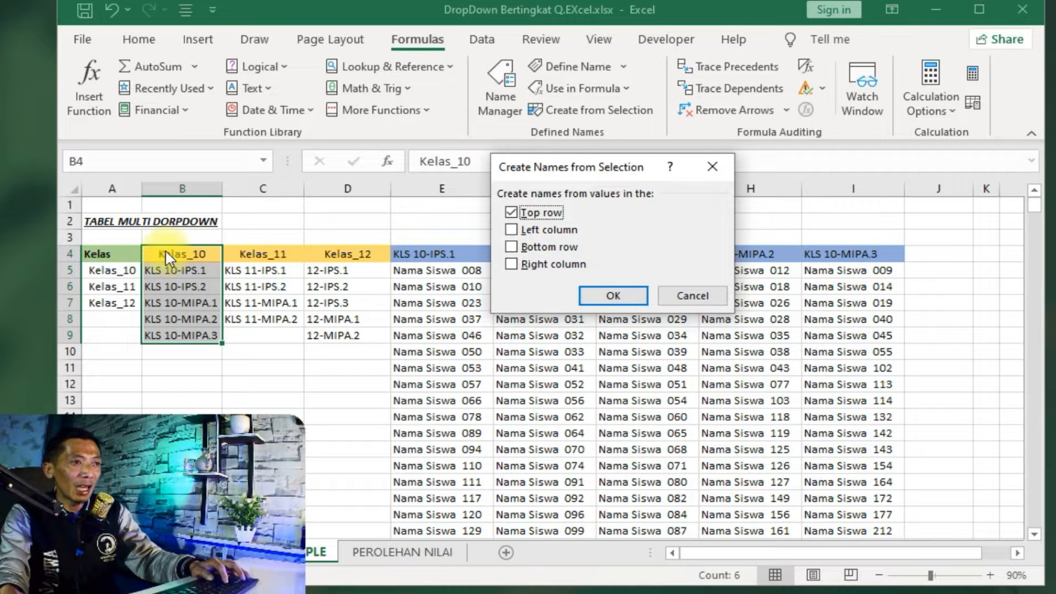
pyautogui.click(620, 293)
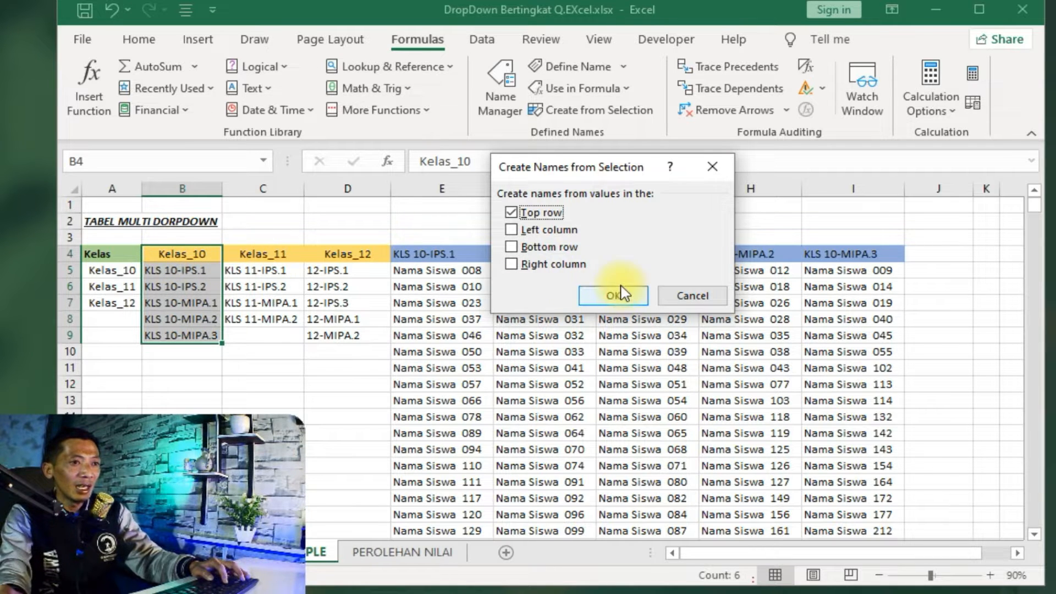
# Step: Create top-row named ranges from the Kelas_11 column in C4:C8 and the Kelas_12 column in D4:D9
pyautogui.moveTo(248, 254); pyautogui.dragTo(258, 325)
pyautogui.click(550, 110)
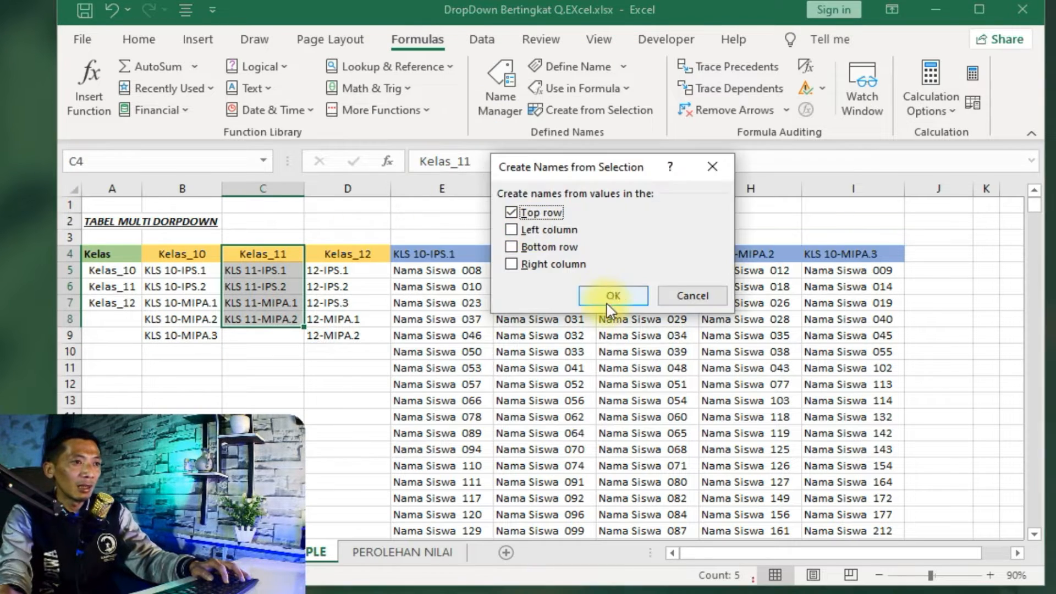
pyautogui.click(607, 297)
pyautogui.moveTo(347, 253); pyautogui.dragTo(350, 338)
pyautogui.click(550, 110)
pyautogui.click(607, 296)
# Step: Create named ranges from the KLS 10-IPS.1 and KLS 10-IPS.2 student columns, each named after its top row
pyautogui.moveTo(423, 254); pyautogui.dragTo(434, 482)
pyautogui.click(550, 110)
pyautogui.click(607, 295)
pyautogui.moveTo(542, 253); pyautogui.dragTo(506, 523)
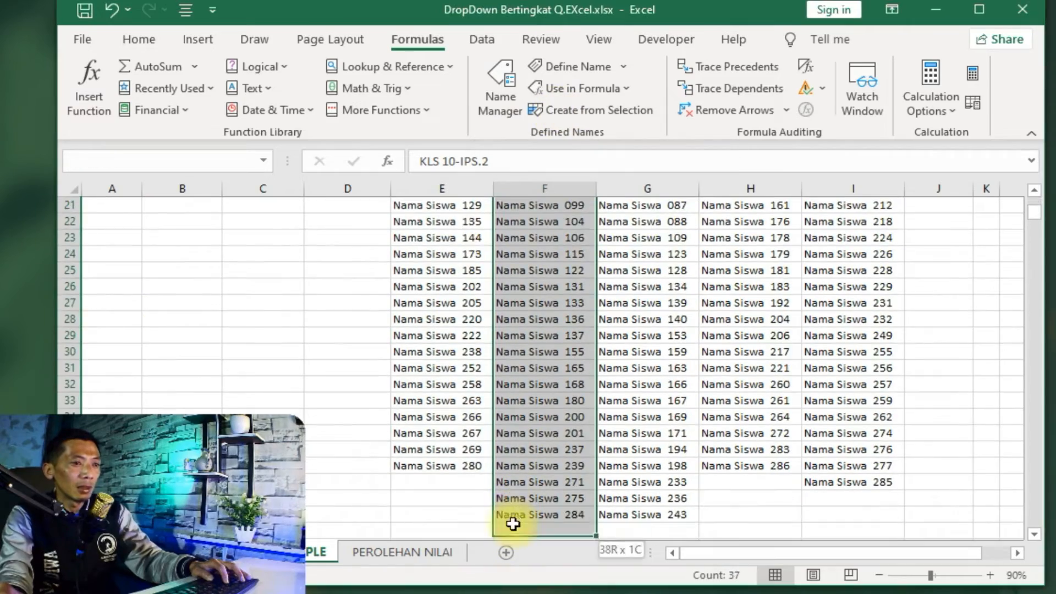
pyautogui.click(550, 110)
pyautogui.click(607, 296)
# Step: Create top-row named ranges from the student columns KLS 10-MIPA.1, KLS 10-MIPA.2 and KLS 10-MIPA.3
pyautogui.moveTo(638, 254); pyautogui.dragTo(622, 514)
pyautogui.click(550, 110)
pyautogui.click(607, 296)
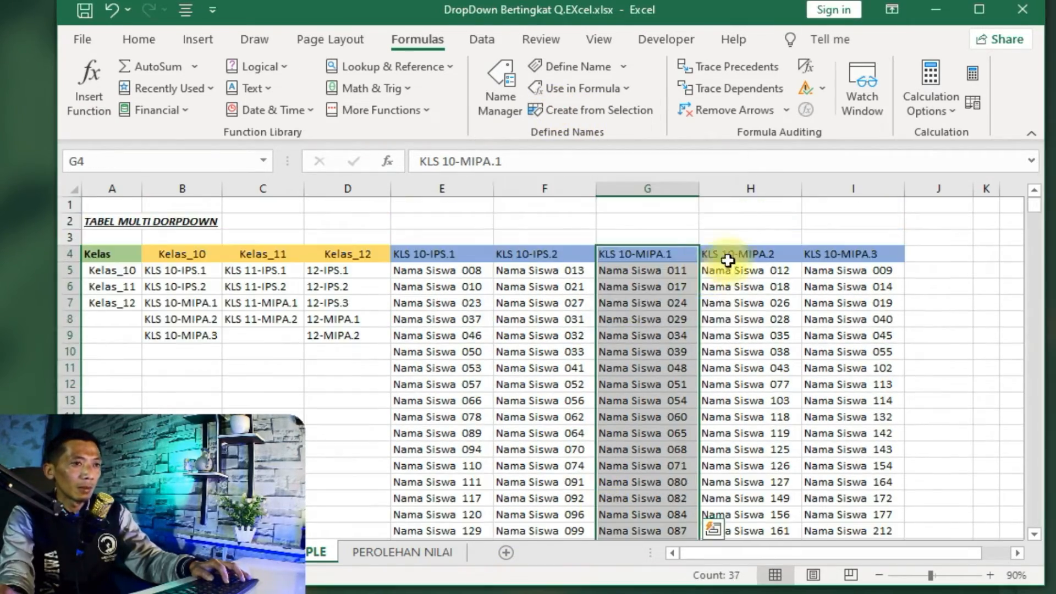
pyautogui.moveTo(729, 255); pyautogui.dragTo(724, 482)
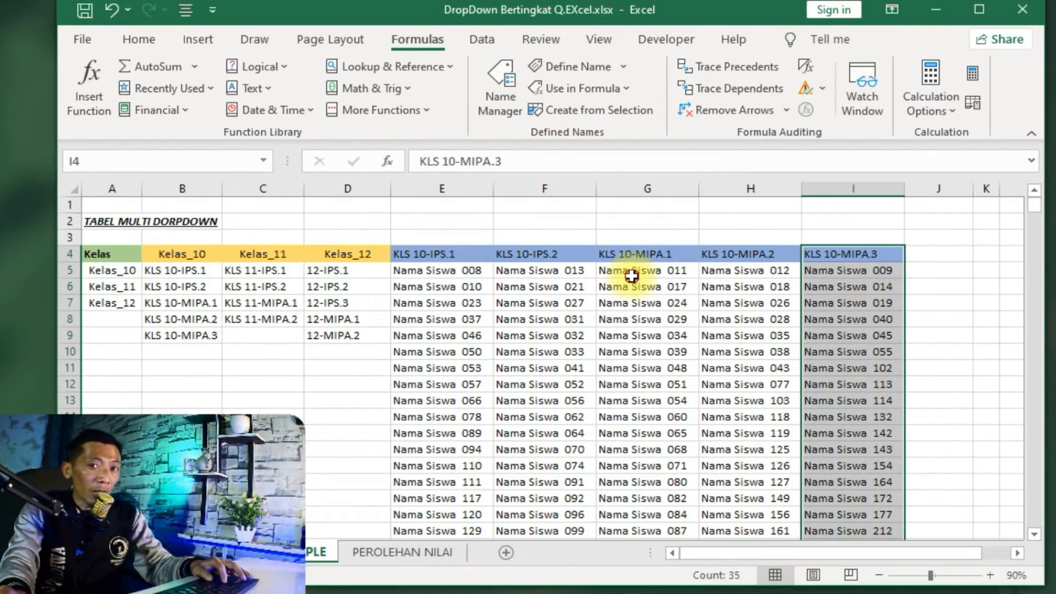
# Step: Review the workbook's defined names in the Name Manager, checking the class and student lists against the table columns
pyautogui.click(632, 272)
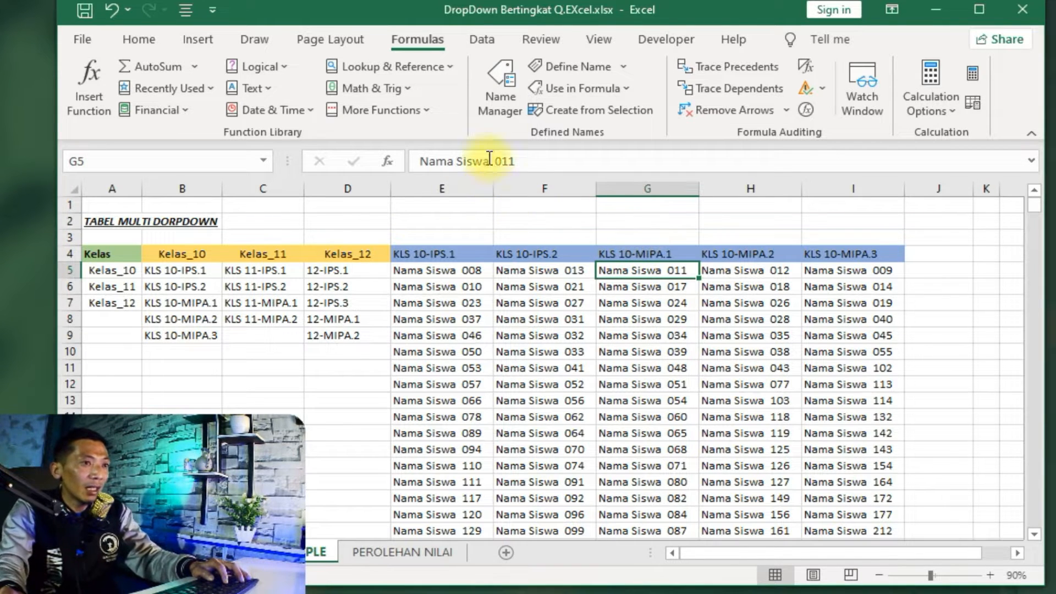
pyautogui.click(504, 99)
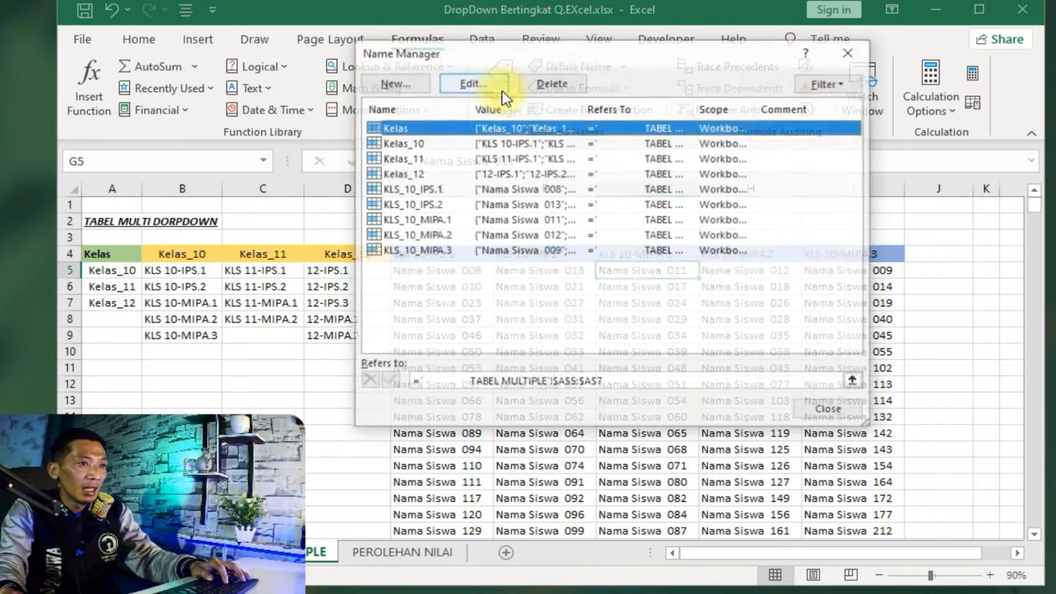
pyautogui.moveTo(514, 20); pyautogui.dragTo(718, 72)
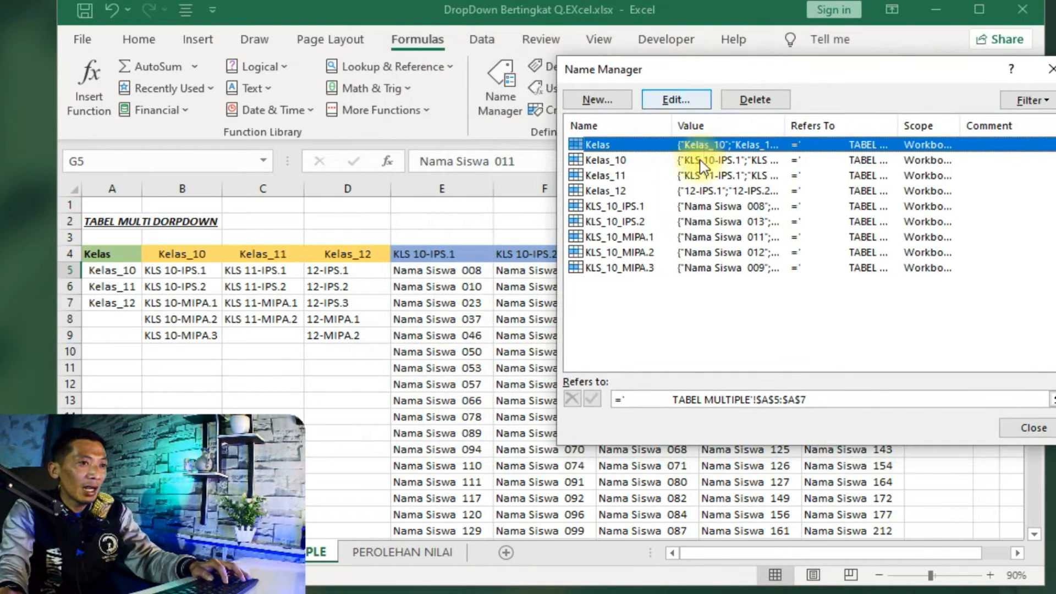
pyautogui.moveTo(645, 327); pyautogui.dragTo(544, 132)
pyautogui.click(599, 305)
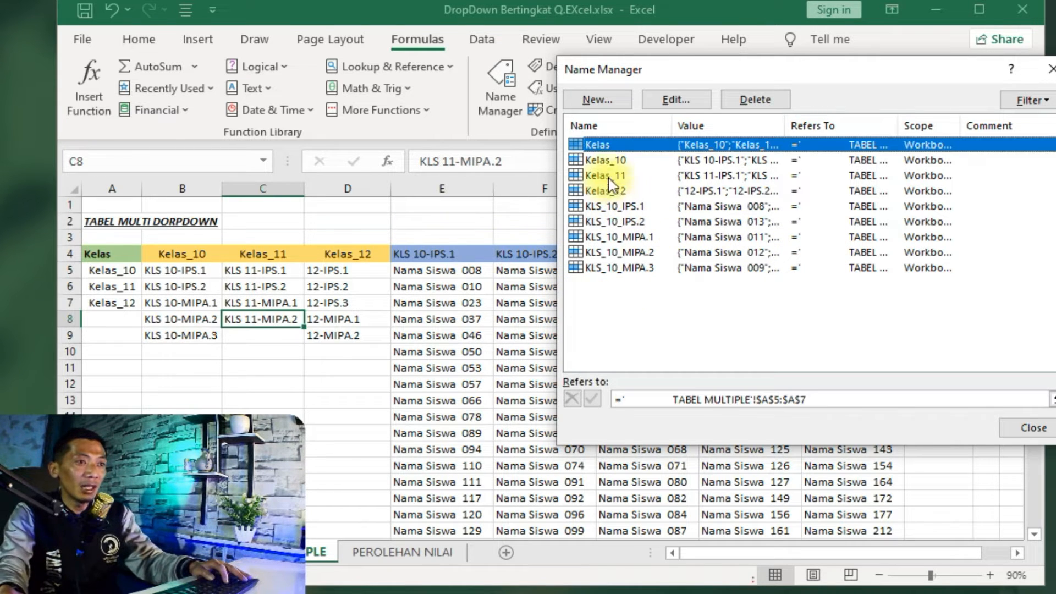
pyautogui.click(601, 161)
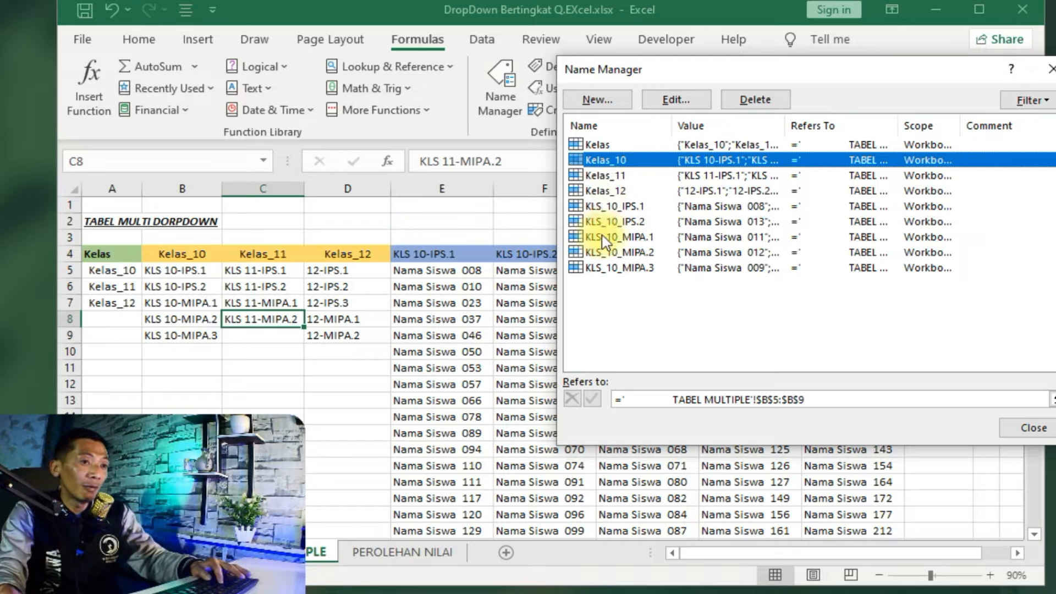
pyautogui.moveTo(806, 70); pyautogui.dragTo(605, 98)
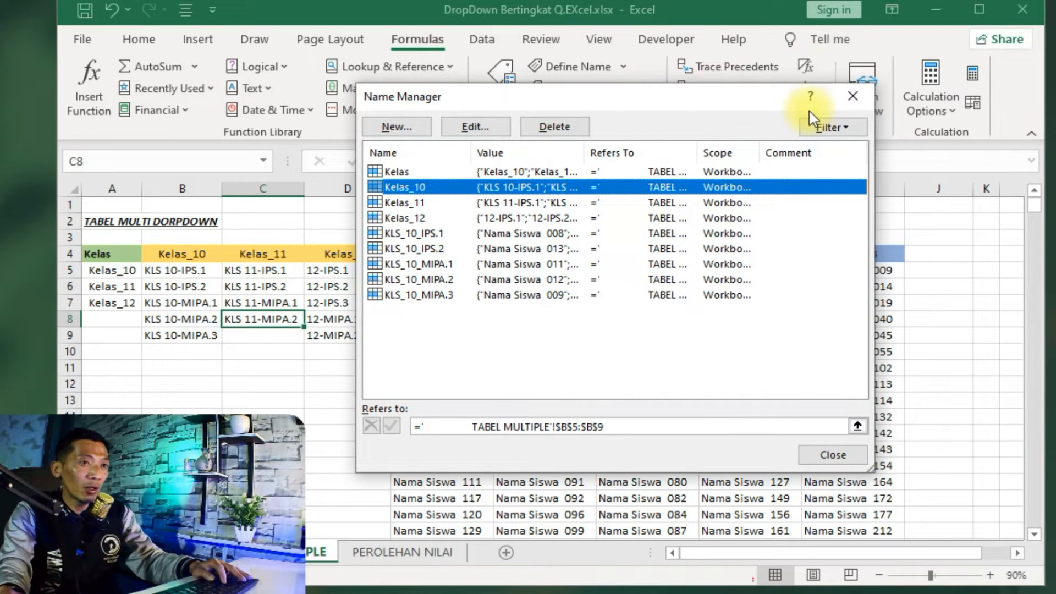
pyautogui.click(854, 93)
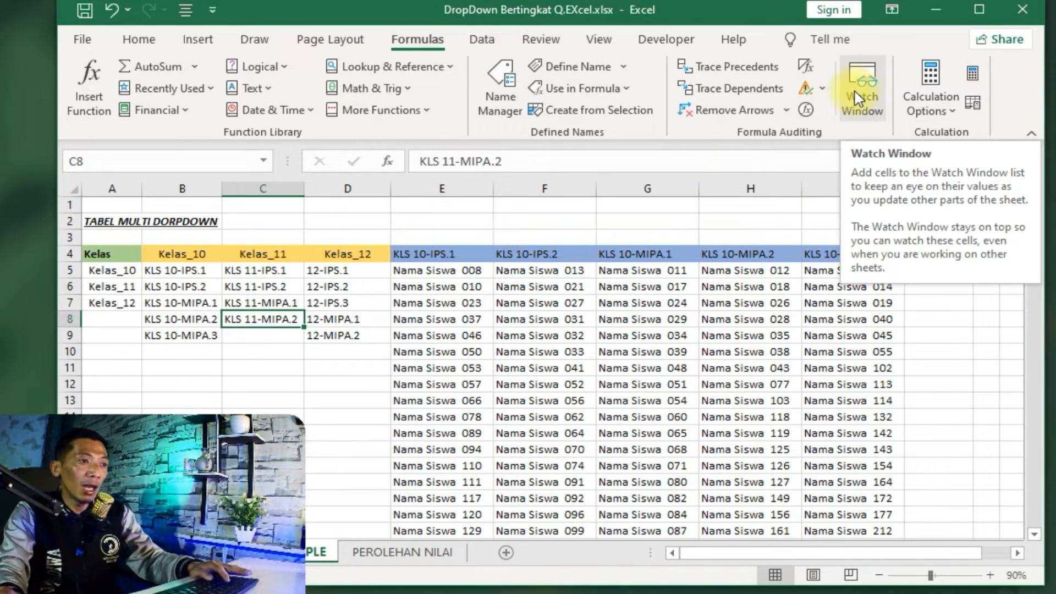
# Step: On the PEROLEHAN NILAI sheet, apply list data validation to the Kelas cell E6 with source =KELAS
pyautogui.click(395, 553)
pyautogui.click(297, 305)
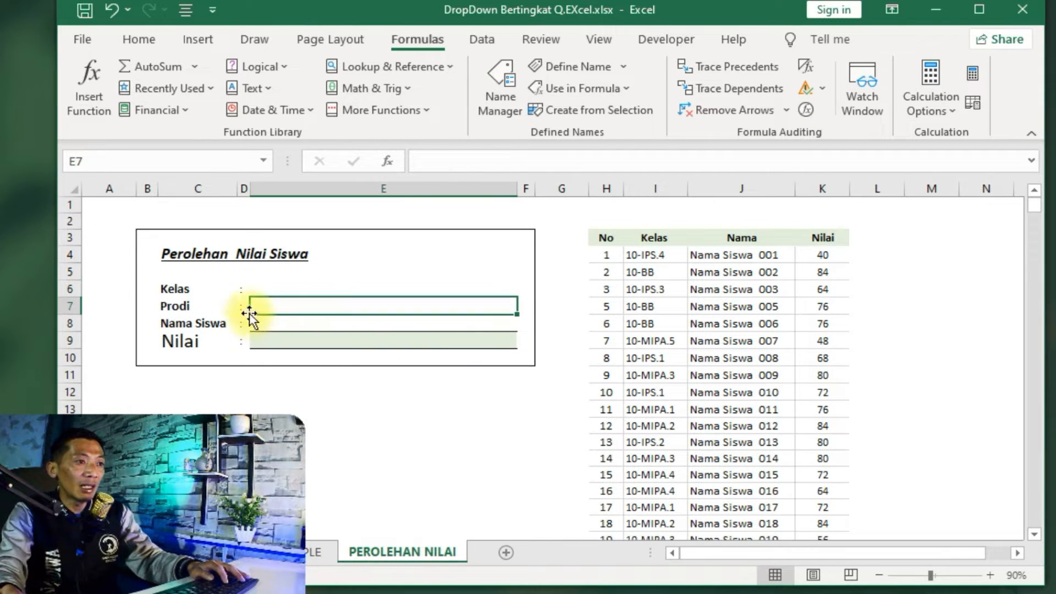
pyautogui.click(282, 285)
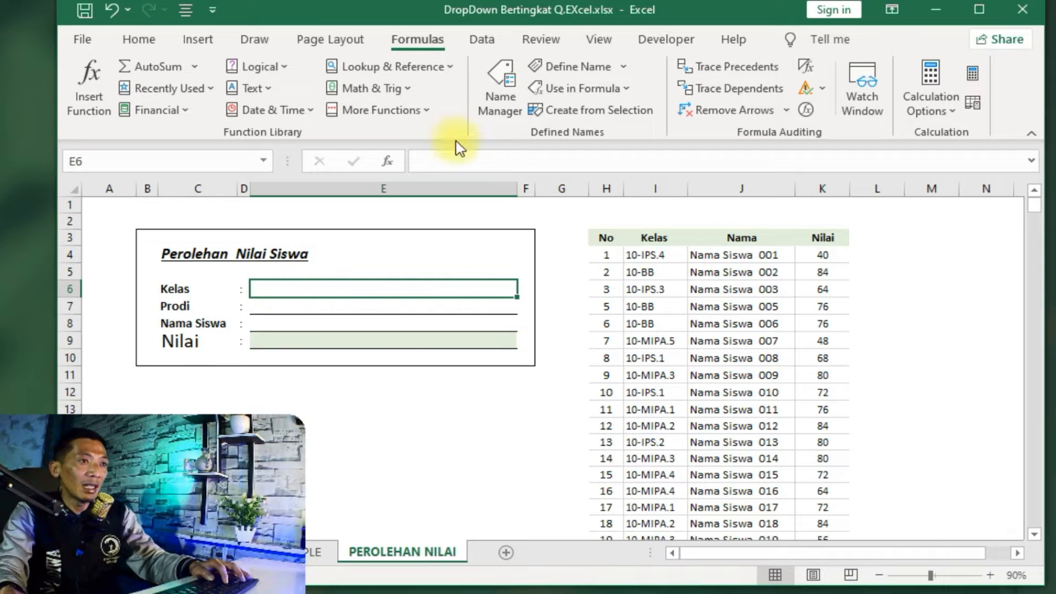
pyautogui.click(483, 37)
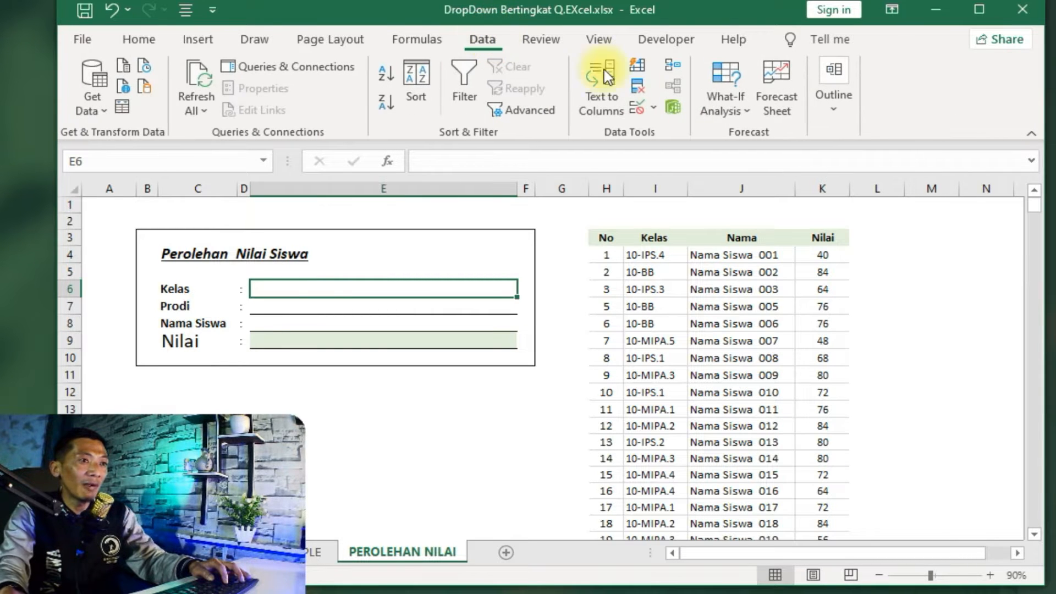
pyautogui.click(638, 110)
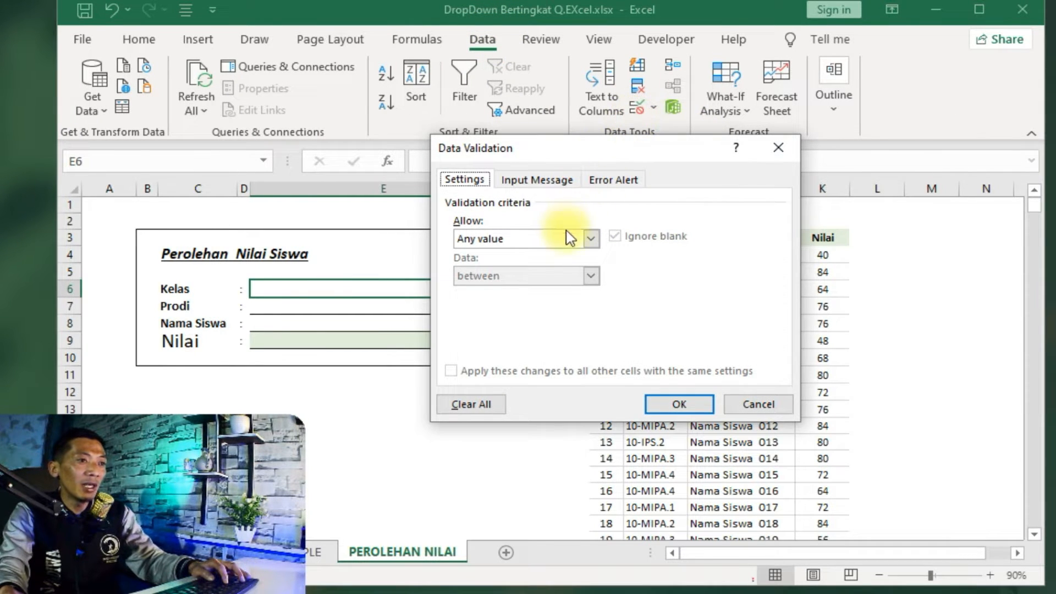
pyautogui.click(592, 239)
pyautogui.click(473, 290)
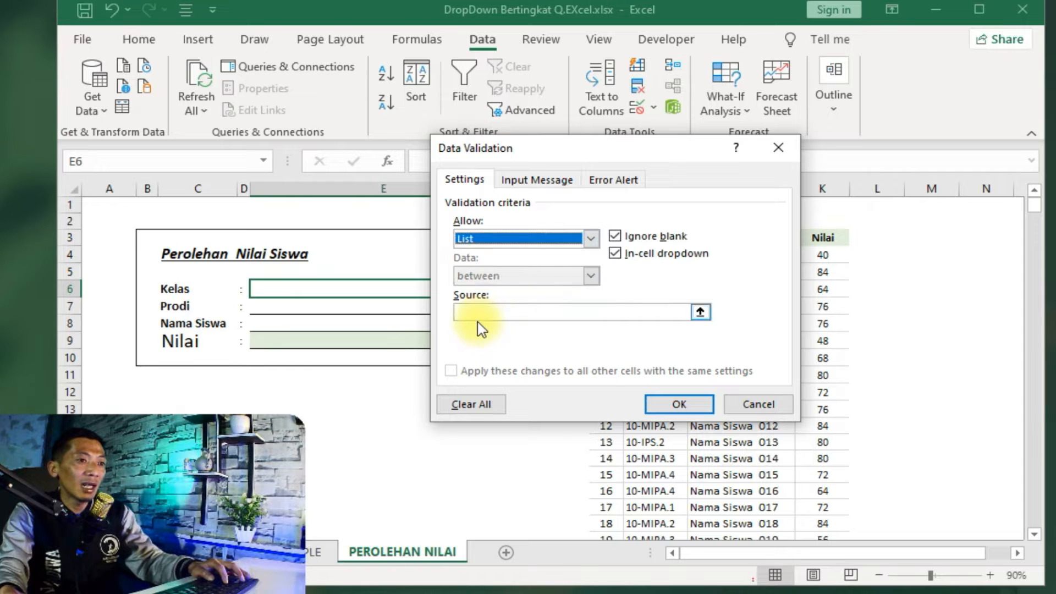
pyautogui.click(476, 310)
pyautogui.write('=')
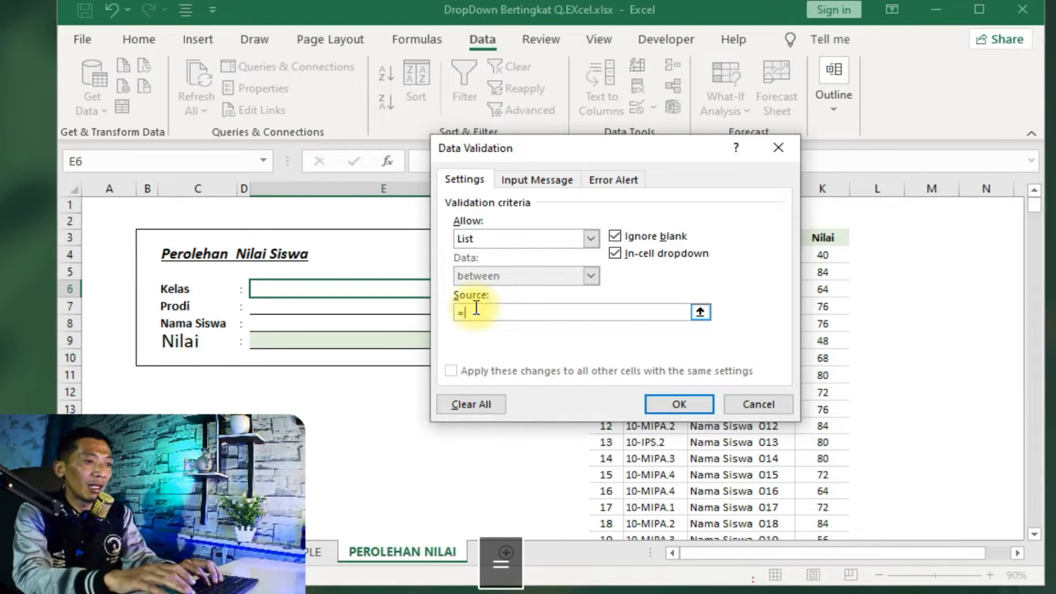
pyautogui.write('KELAS')
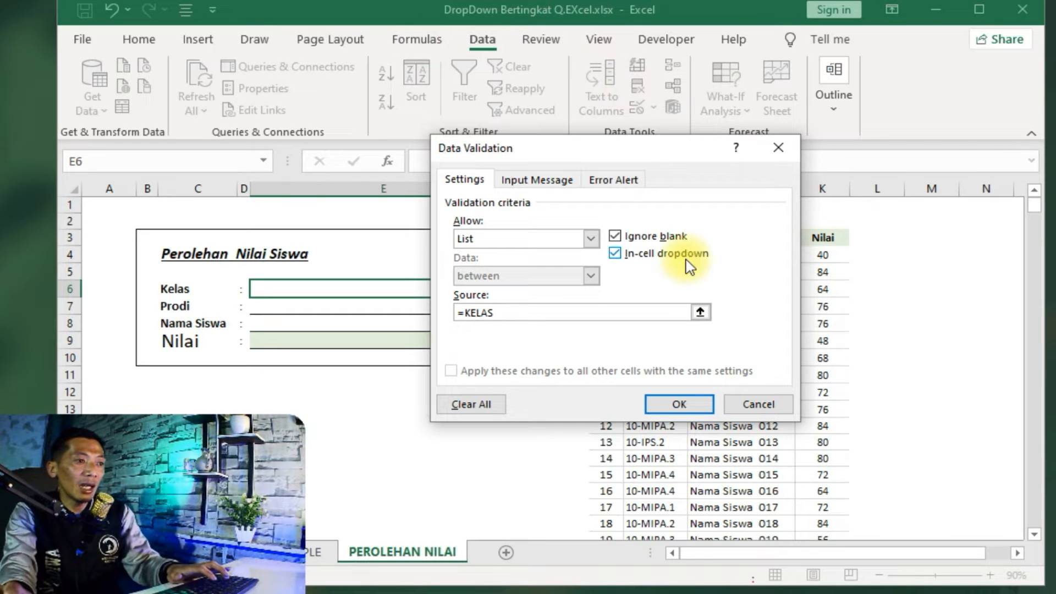
pyautogui.click(681, 407)
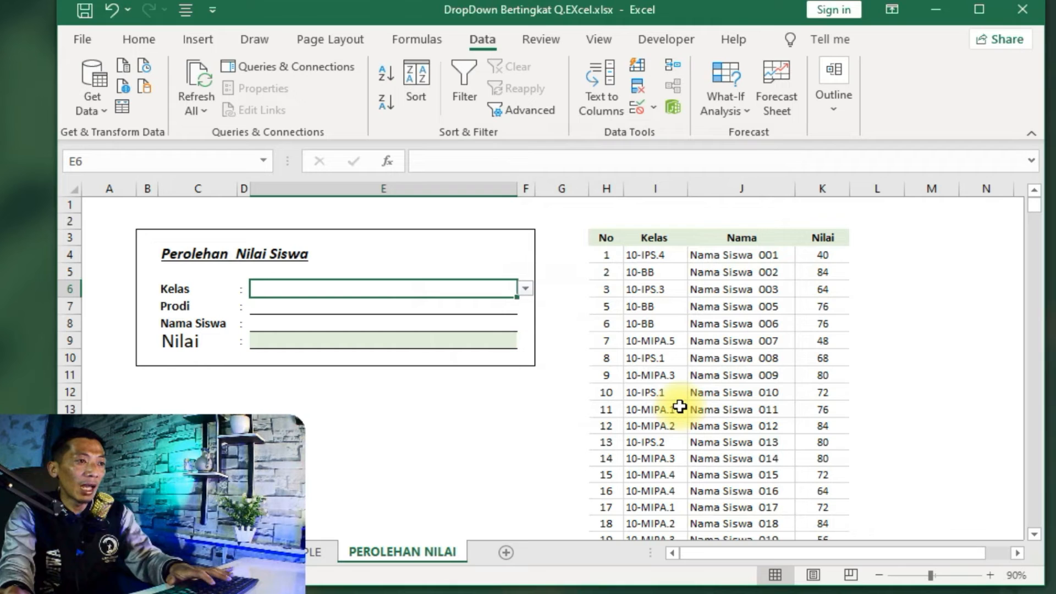
# Step: Check the options offered by the Kelas dropdown in E6
pyautogui.click(453, 357)
pyautogui.click(382, 288)
pyautogui.click(525, 288)
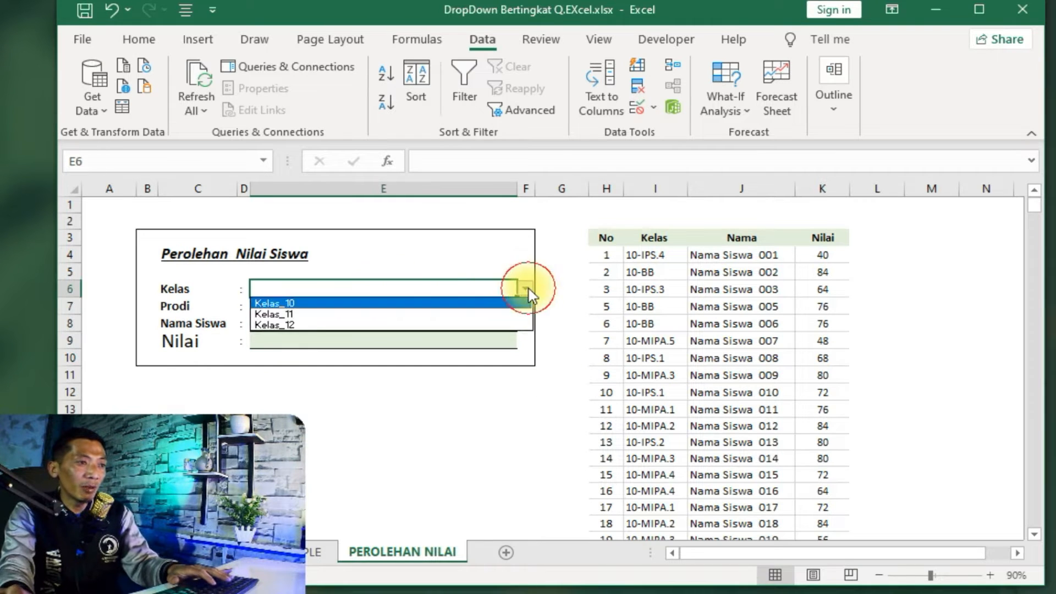
pyautogui.press('Escape')
# Step: Compare the class names under Kelas in column A with the headings in B4:D4 on the multi-dropdown table sheet
pyautogui.click(295, 311)
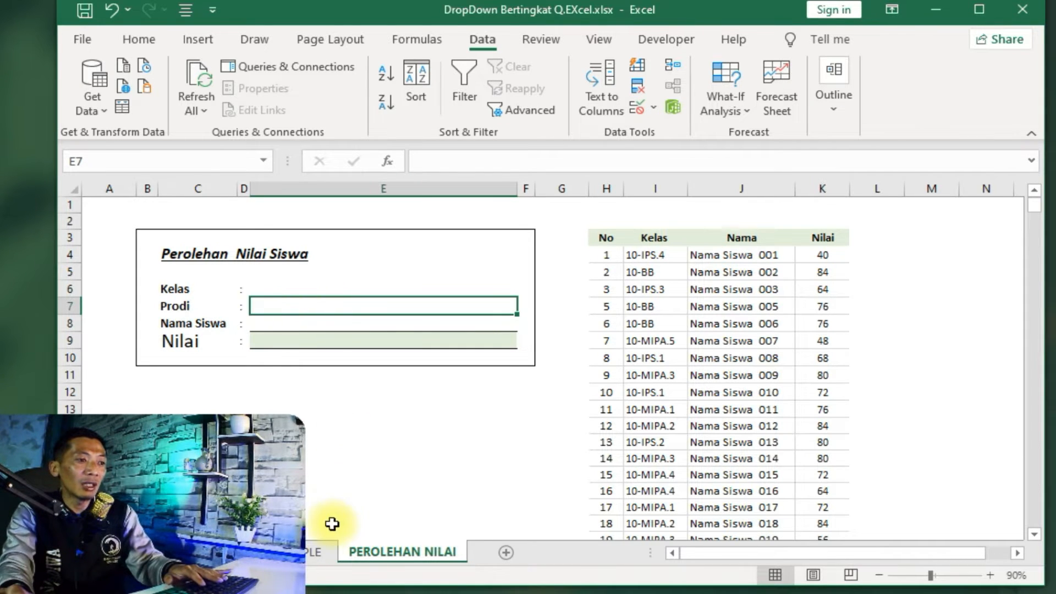
pyautogui.click(320, 552)
pyautogui.click(385, 366)
pyautogui.click(165, 256)
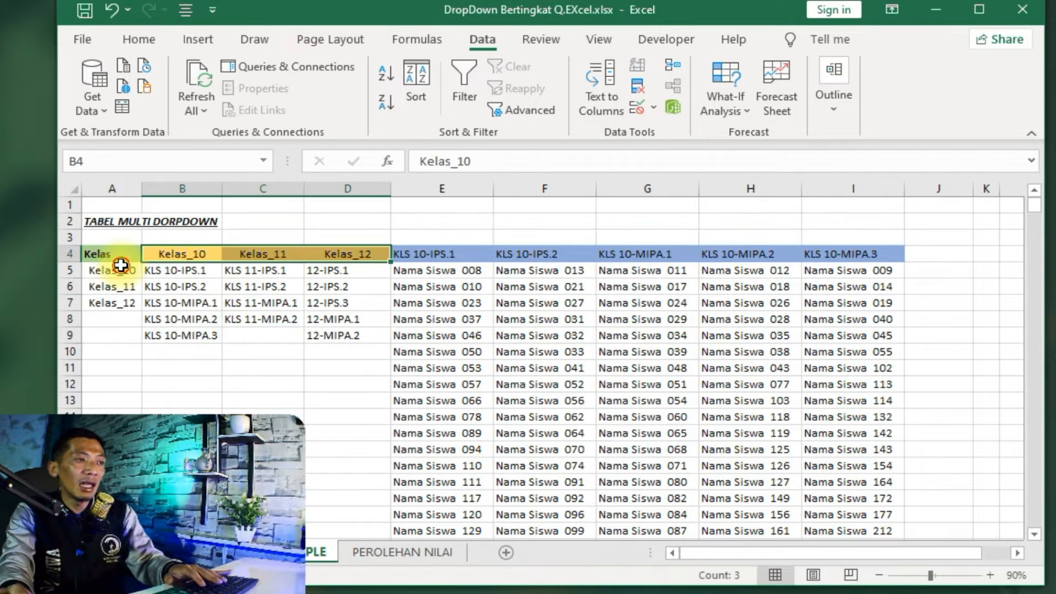
pyautogui.moveTo(112, 270); pyautogui.dragTo(119, 296)
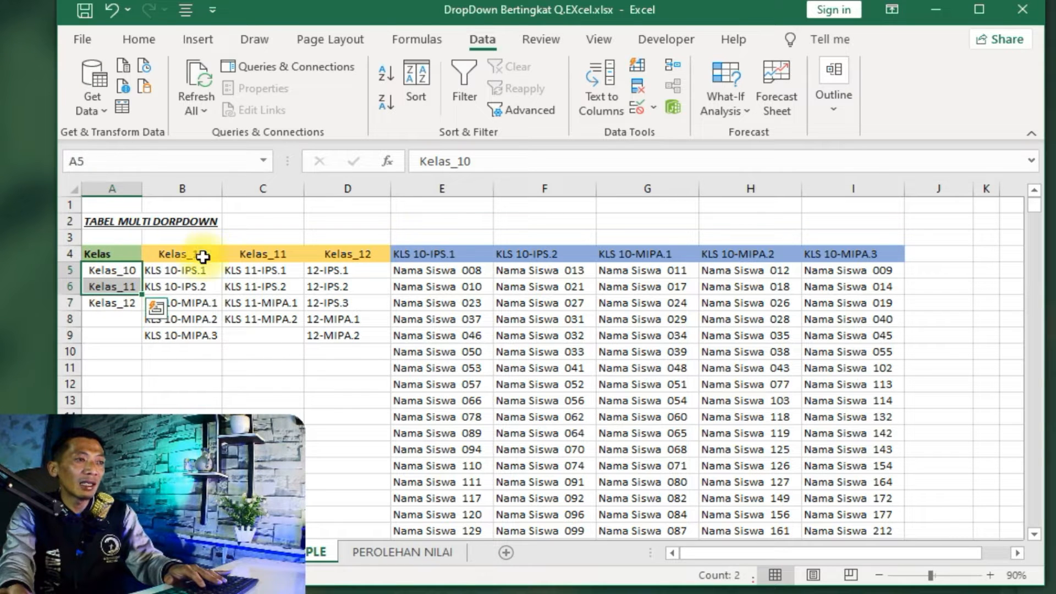
pyautogui.moveTo(190, 253); pyautogui.dragTo(350, 254)
pyautogui.hotkey('ctrl', 'pagedown')
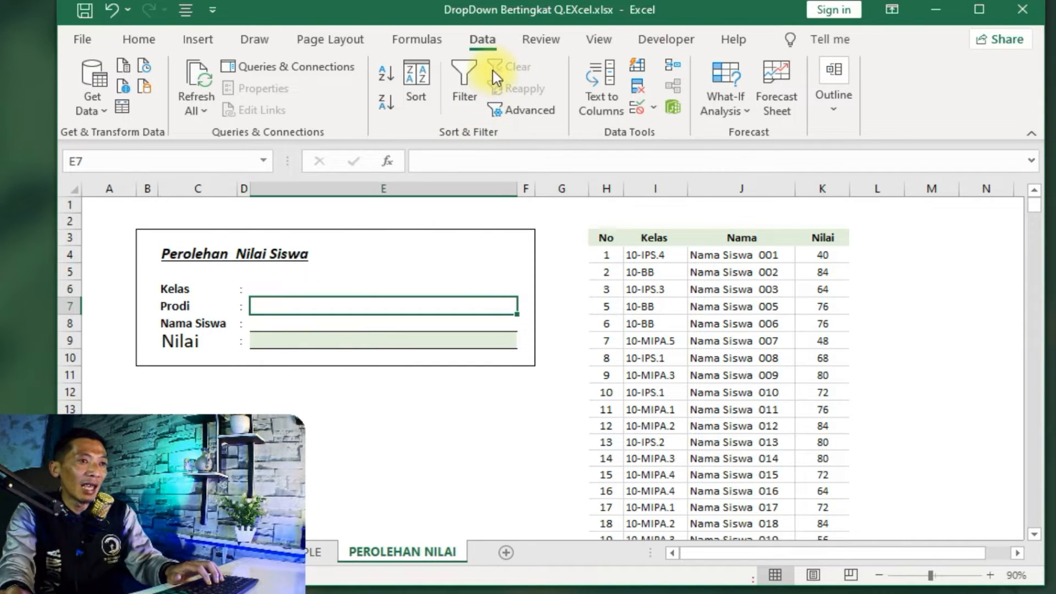
# Step: Apply list data validation to the Prodi cell E7 with source =INDIRECT($E$6), accepting the source even if it evaluates to an error
pyautogui.click(638, 110)
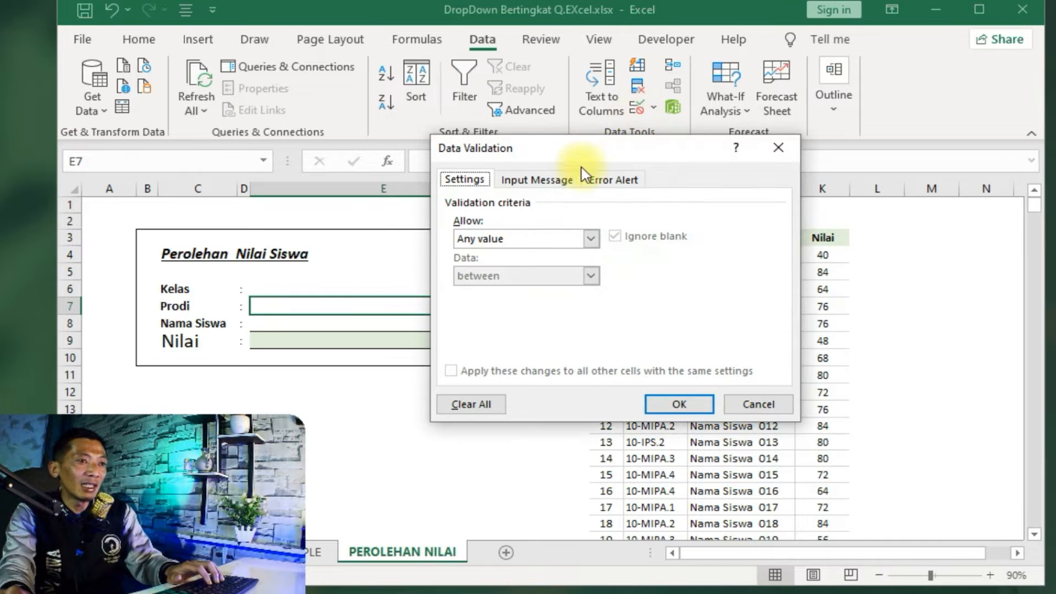
pyautogui.click(591, 240)
pyautogui.click(473, 290)
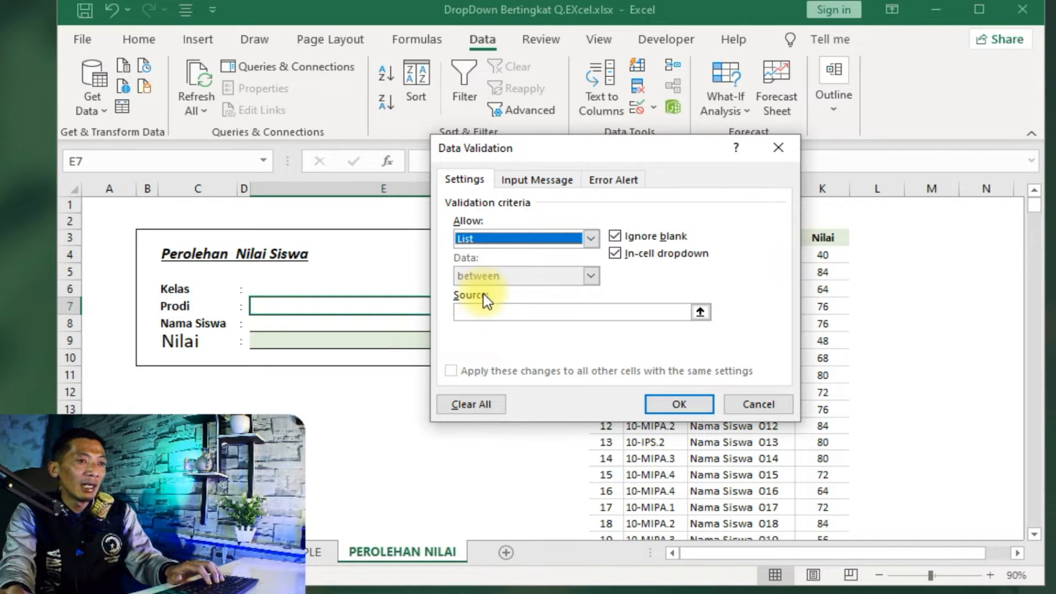
pyautogui.click(488, 313)
pyautogui.write('=')
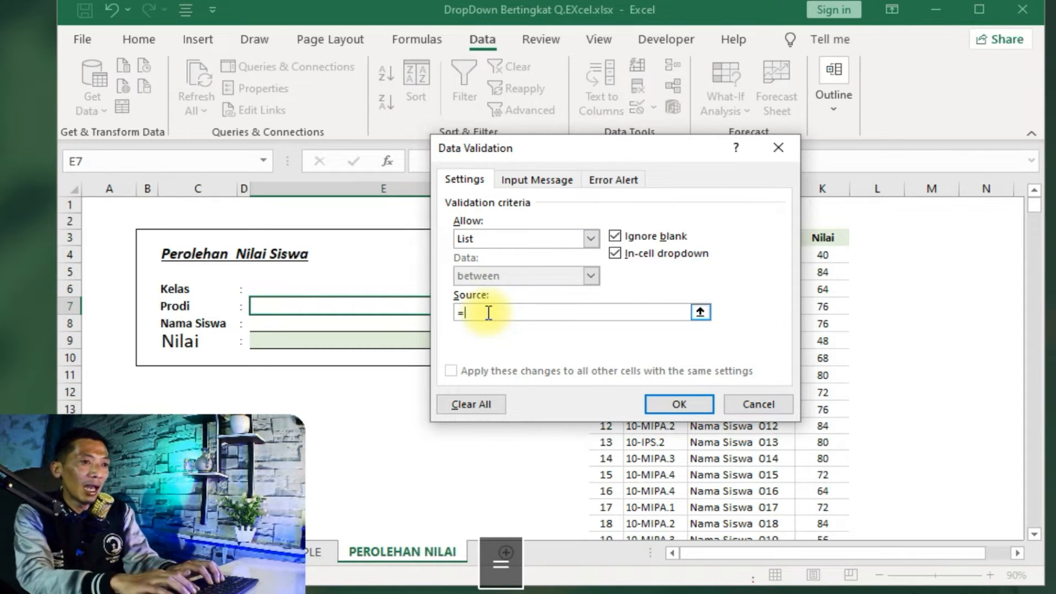
pyautogui.write('INDIRE')
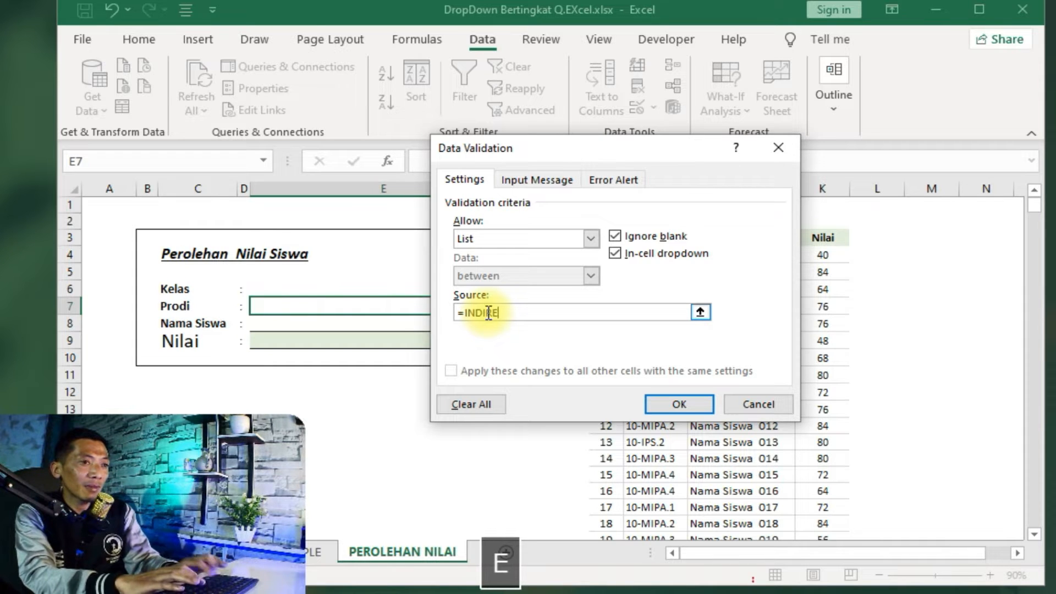
pyautogui.write('CT')
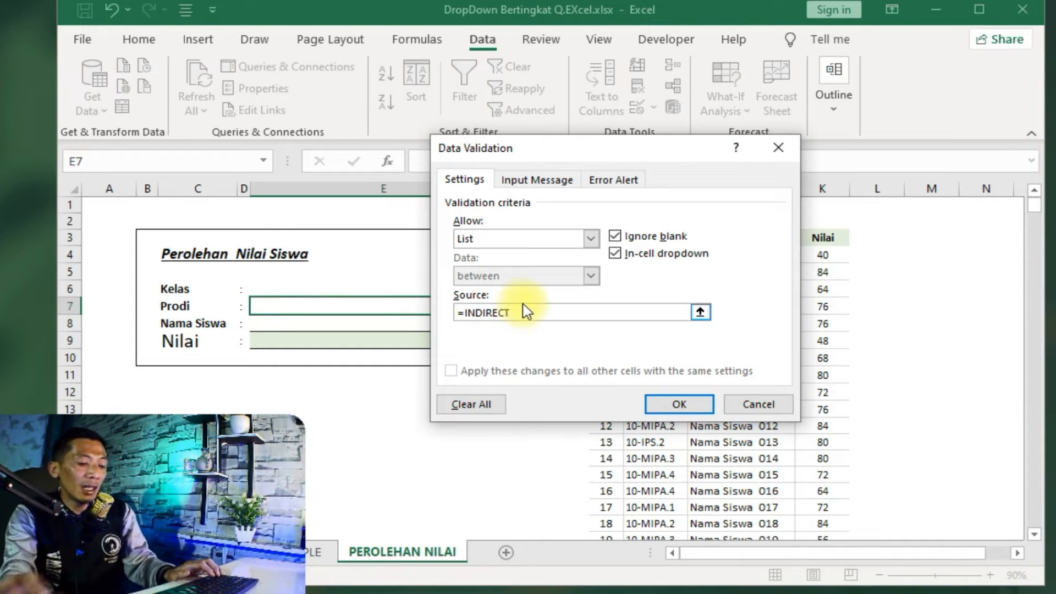
pyautogui.write('(')
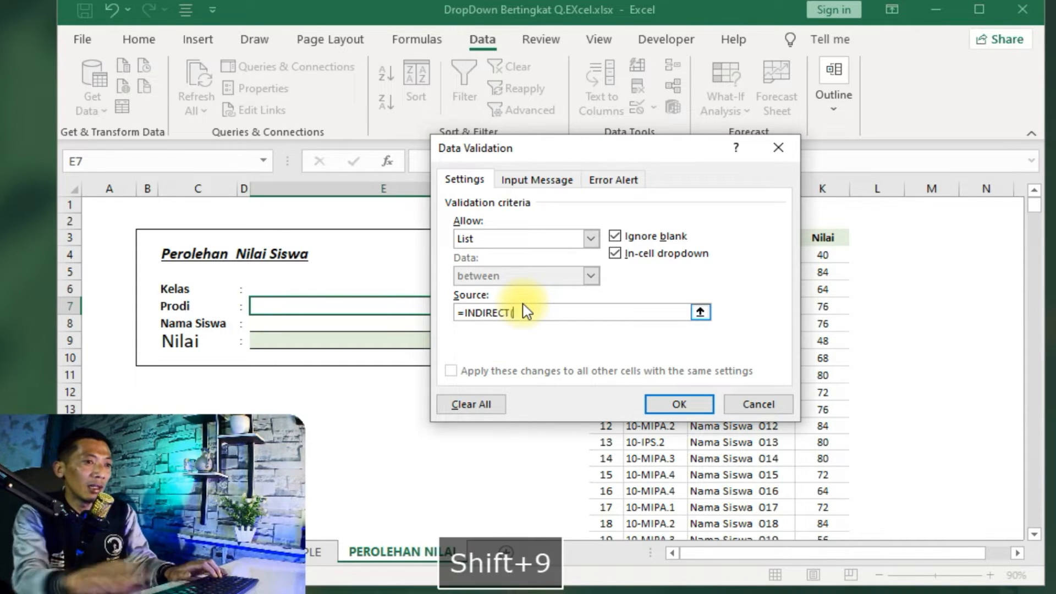
pyautogui.click(290, 285)
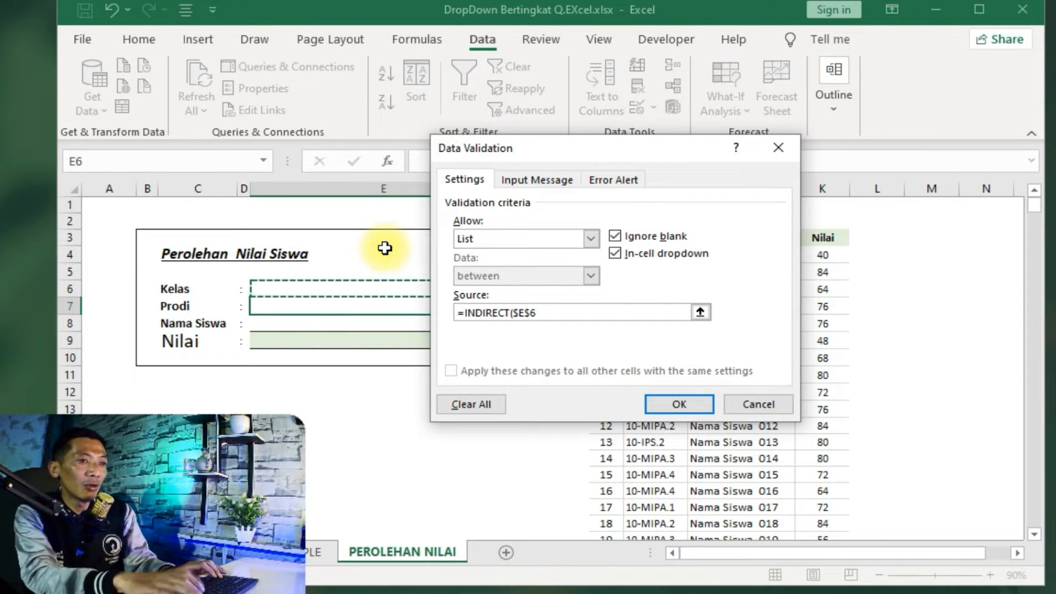
pyautogui.write(')')
pyautogui.press('Return')
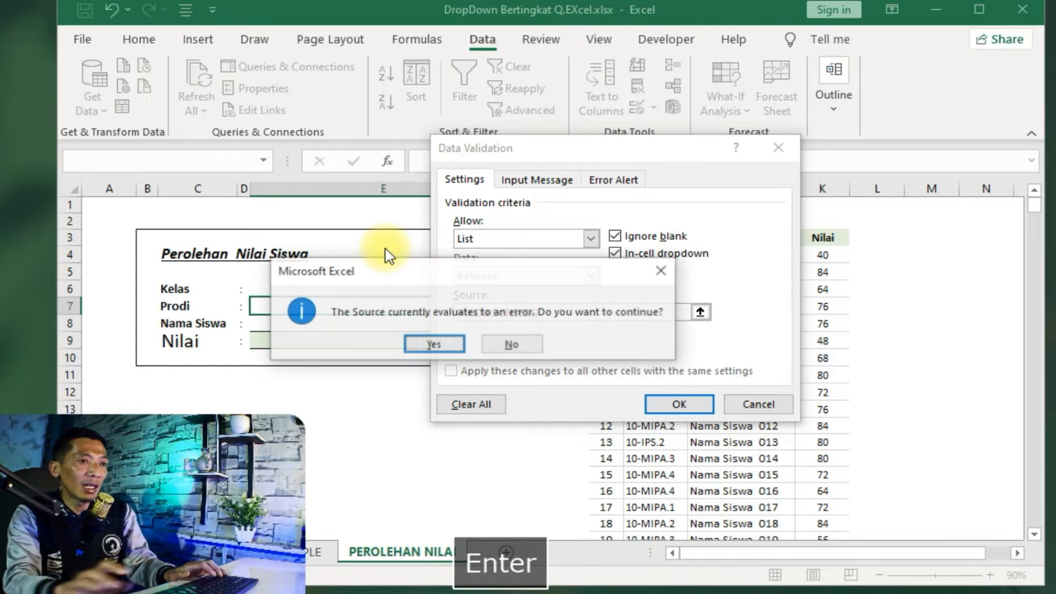
pyautogui.click(434, 344)
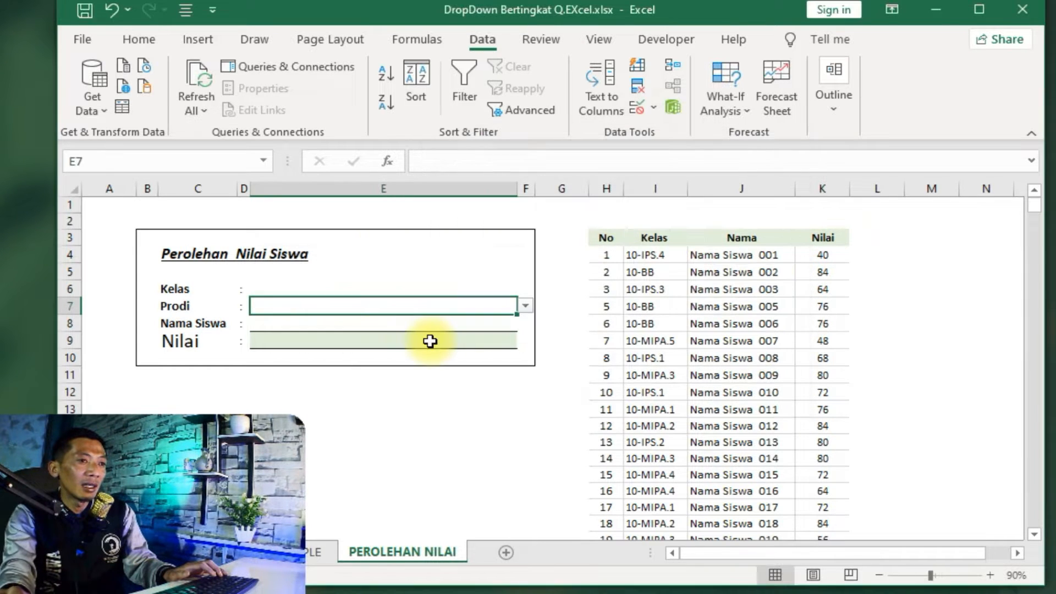
# Step: Choose Kelas_11 in the Kelas cell E6 and check the options in the Prodi dropdown
pyautogui.click(491, 287)
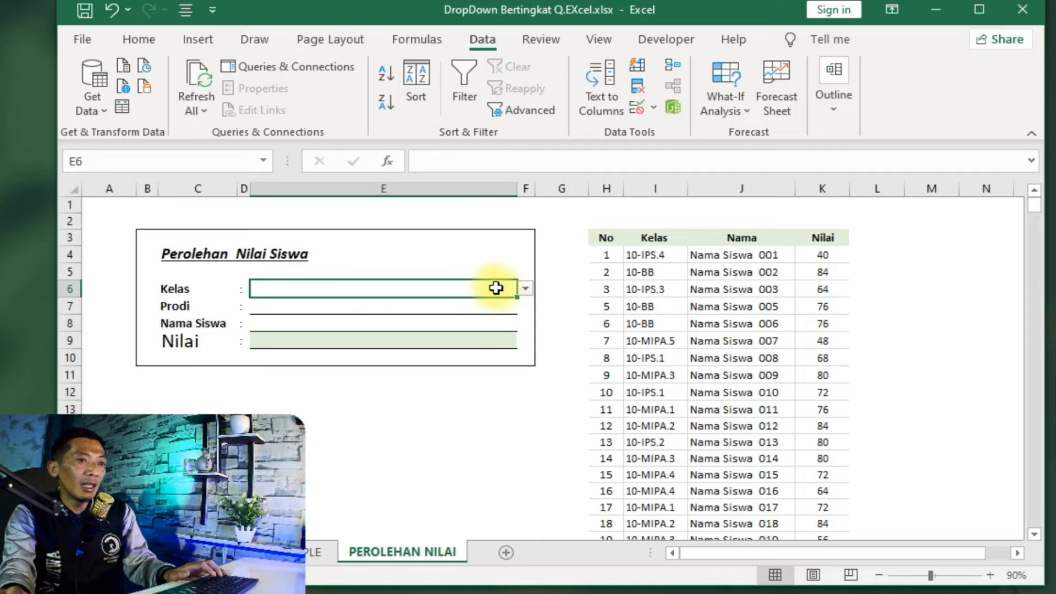
pyautogui.click(495, 303)
pyautogui.click(378, 285)
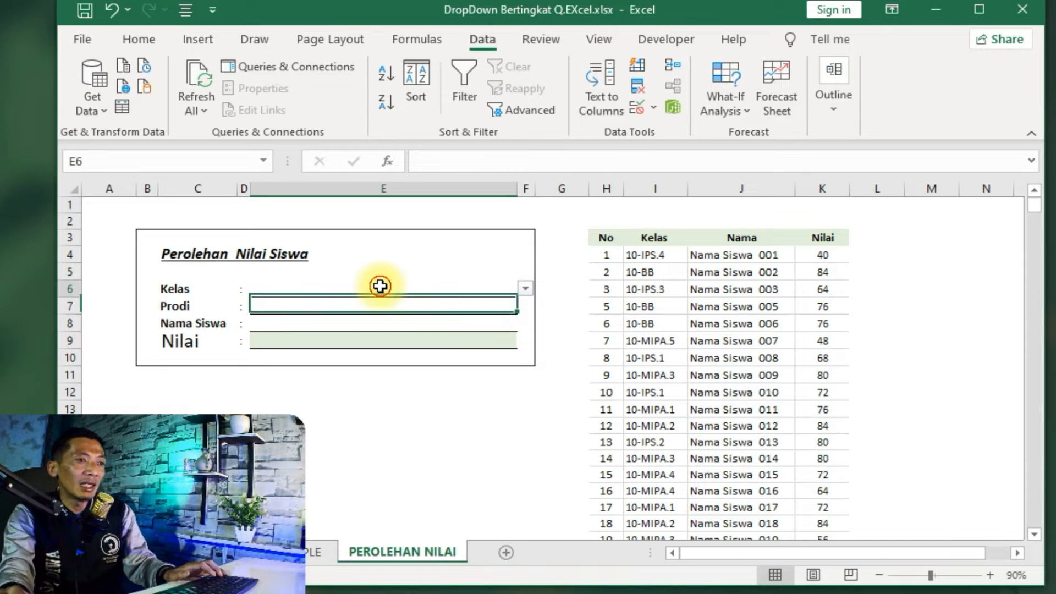
pyautogui.click(525, 289)
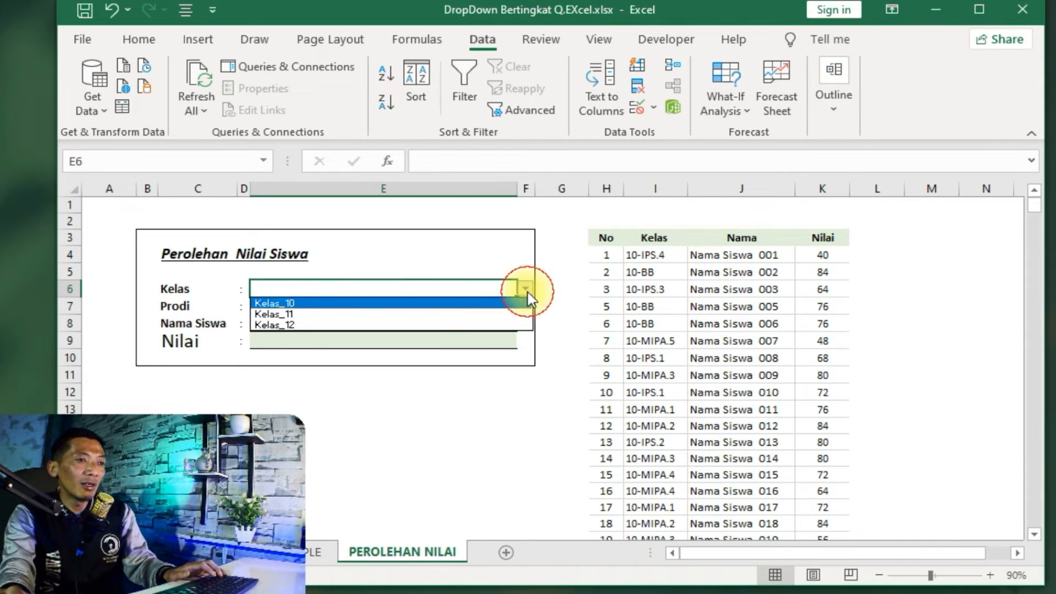
pyautogui.click(375, 313)
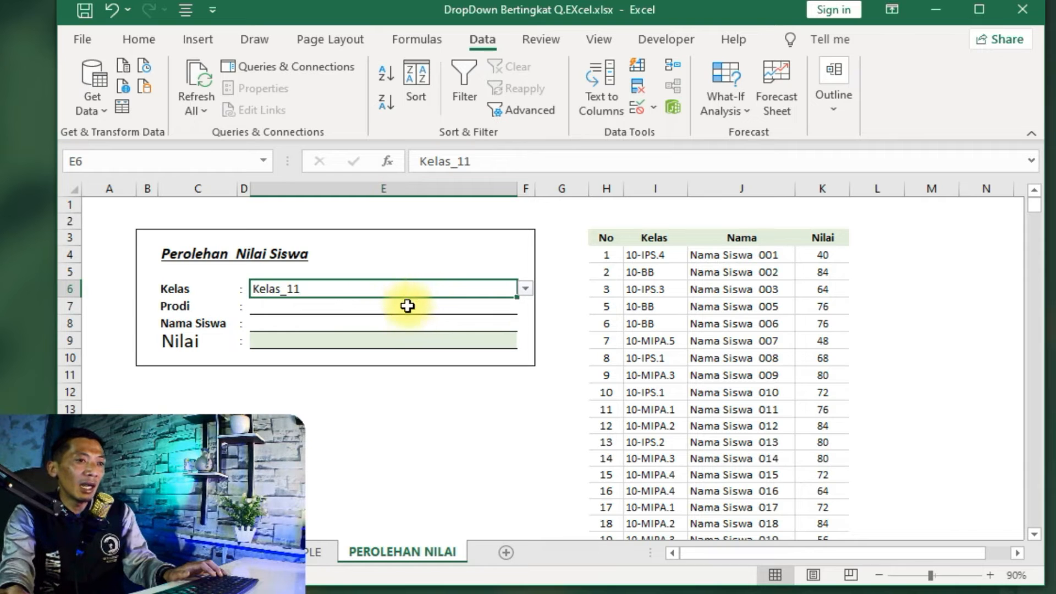
pyautogui.click(405, 305)
pyautogui.click(524, 307)
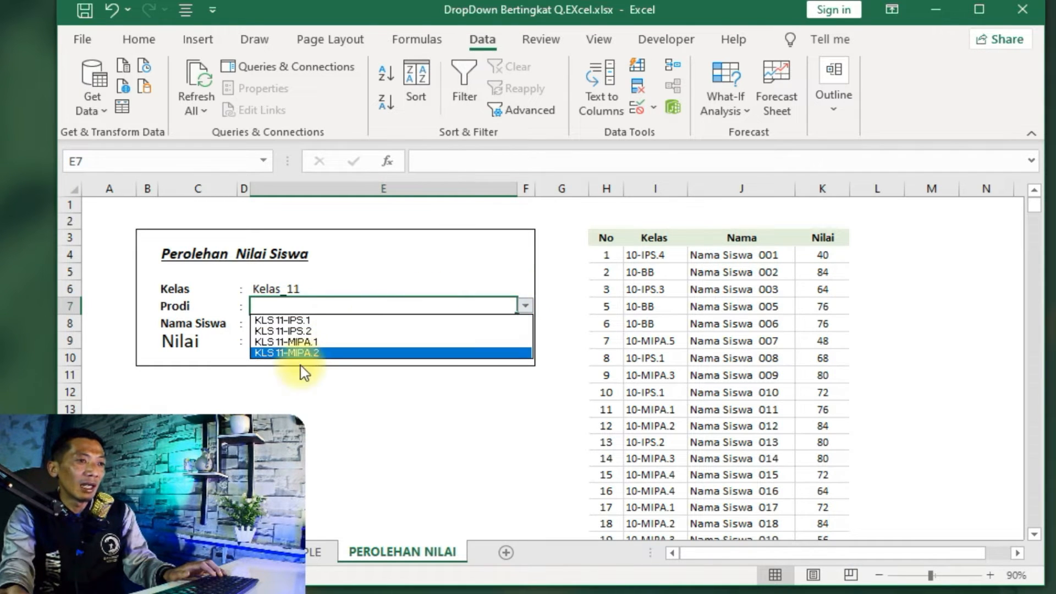
# Step: Choose Kelas_10 in the Kelas cell E6 of the score form
pyautogui.click(297, 285)
pyautogui.click(297, 284)
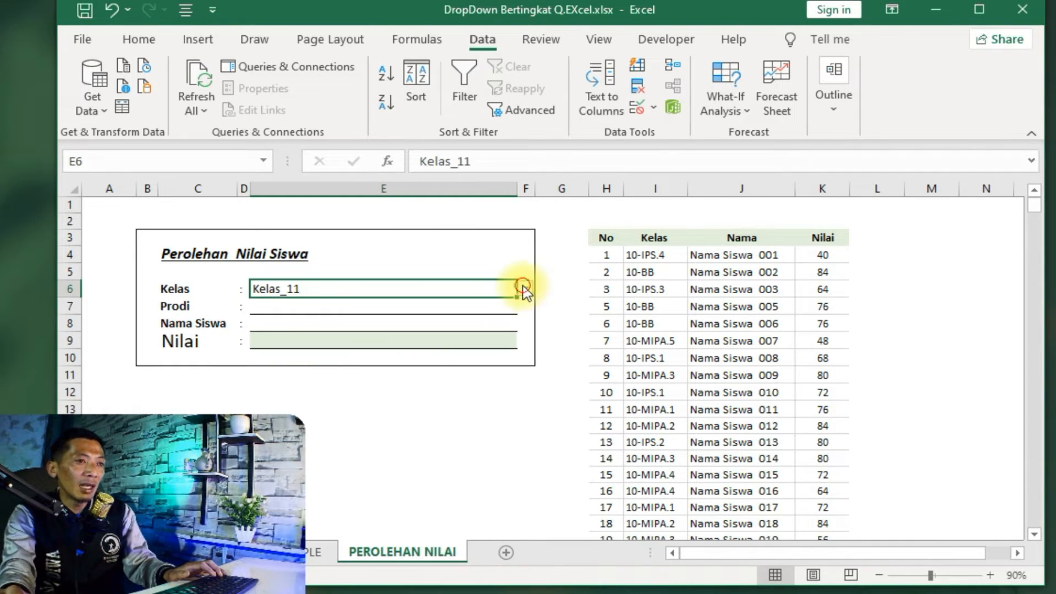
pyautogui.click(524, 288)
pyautogui.click(323, 303)
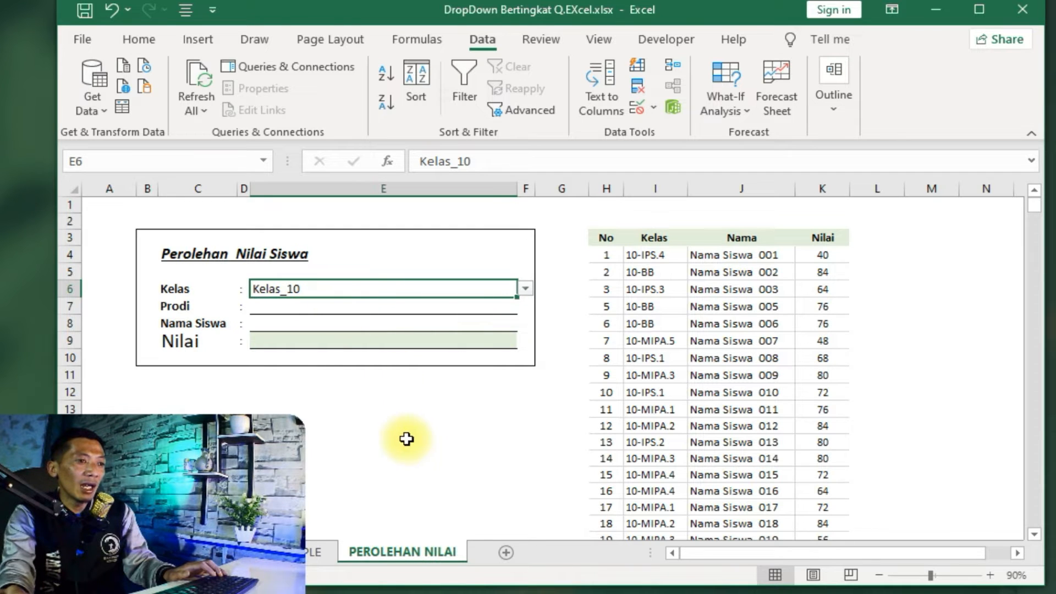
# Step: Examine the student name columns under the KLS 10 headings in columns E to I of the multi-dropdown table sheet
pyautogui.click(313, 550)
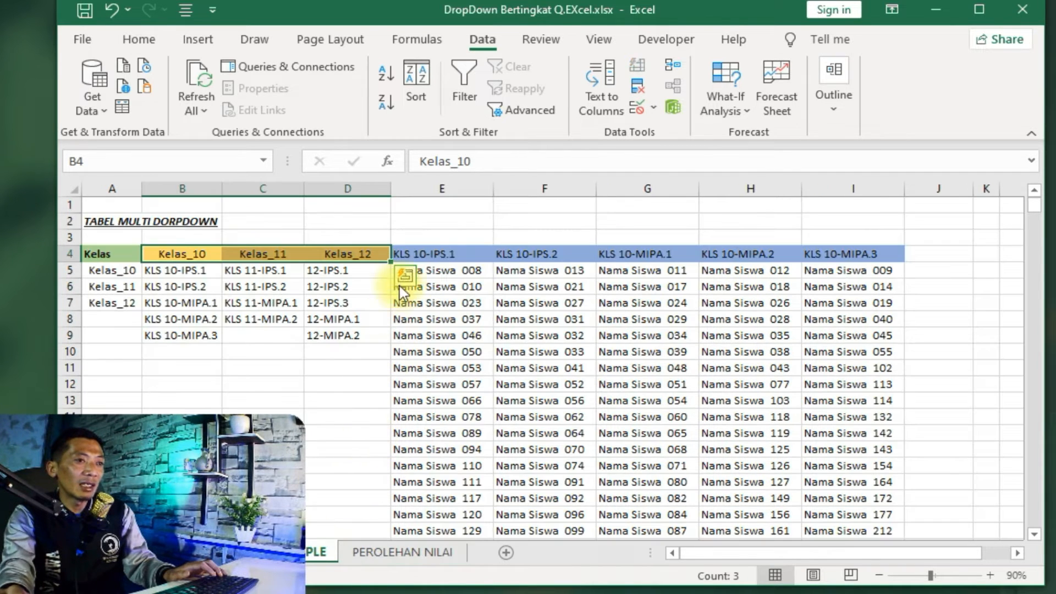
pyautogui.click(431, 256)
pyautogui.moveTo(430, 256); pyautogui.dragTo(896, 481)
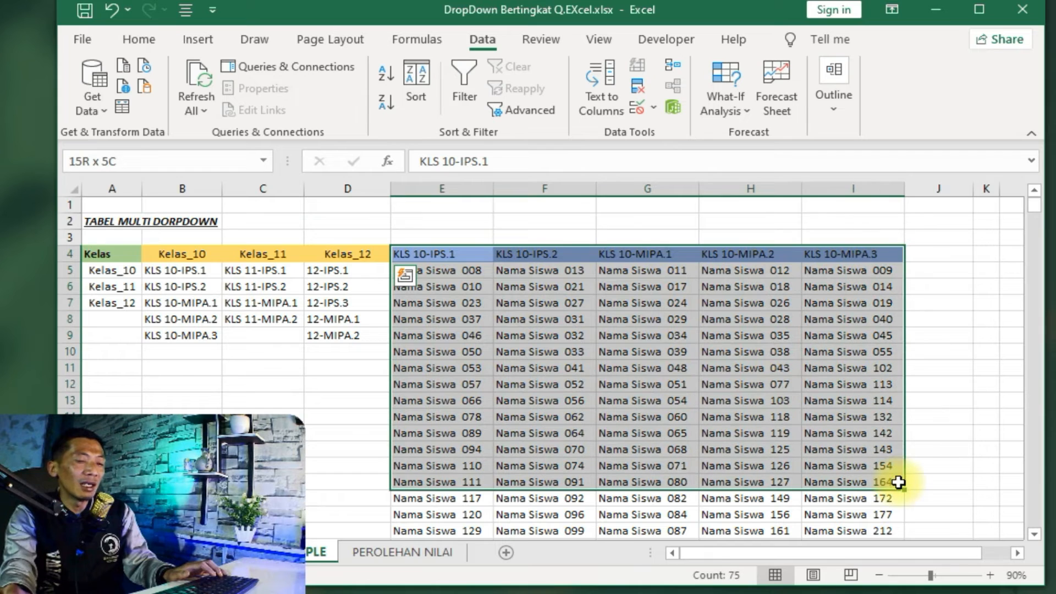
# Step: On the PEROLEHAN NILAI sheet, choose KLS 10-MIPA.2 in the Prodi cell E7 and select the Nama Siswa cell E8
pyautogui.click(417, 552)
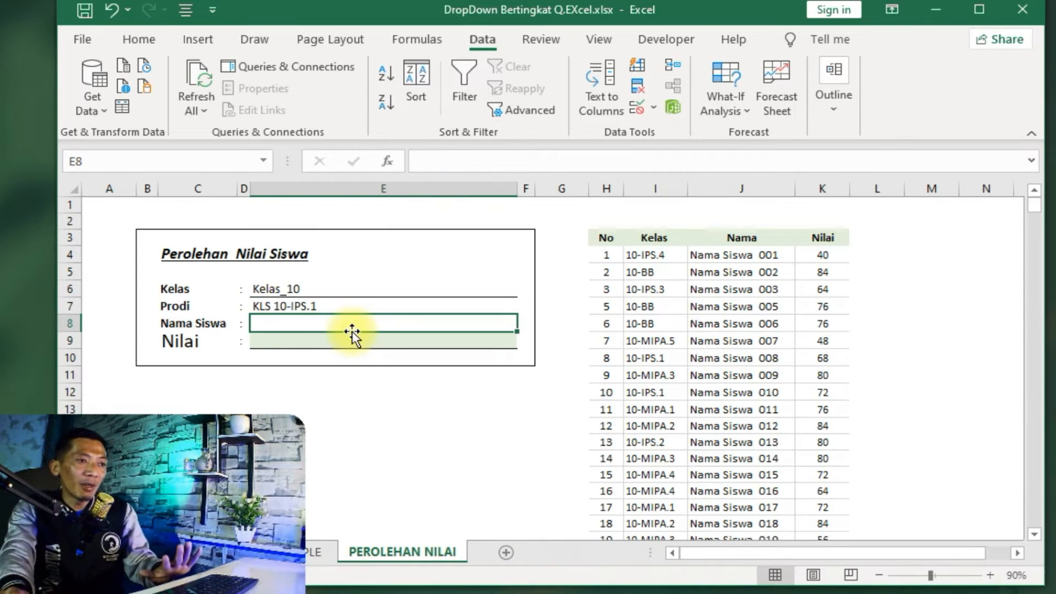
pyautogui.click(346, 306)
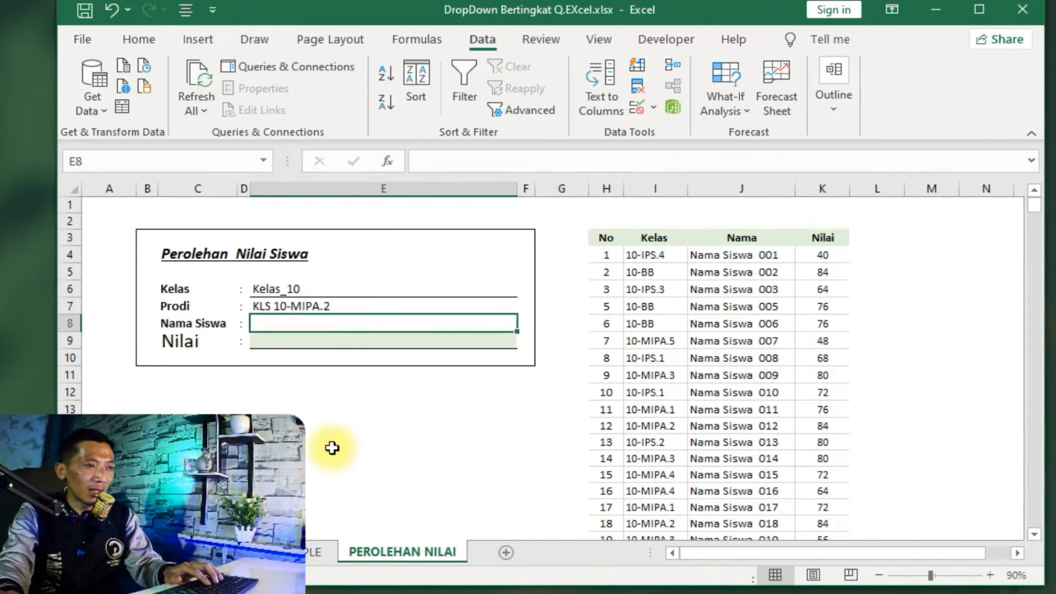
pyautogui.click(332, 447)
pyautogui.click(266, 324)
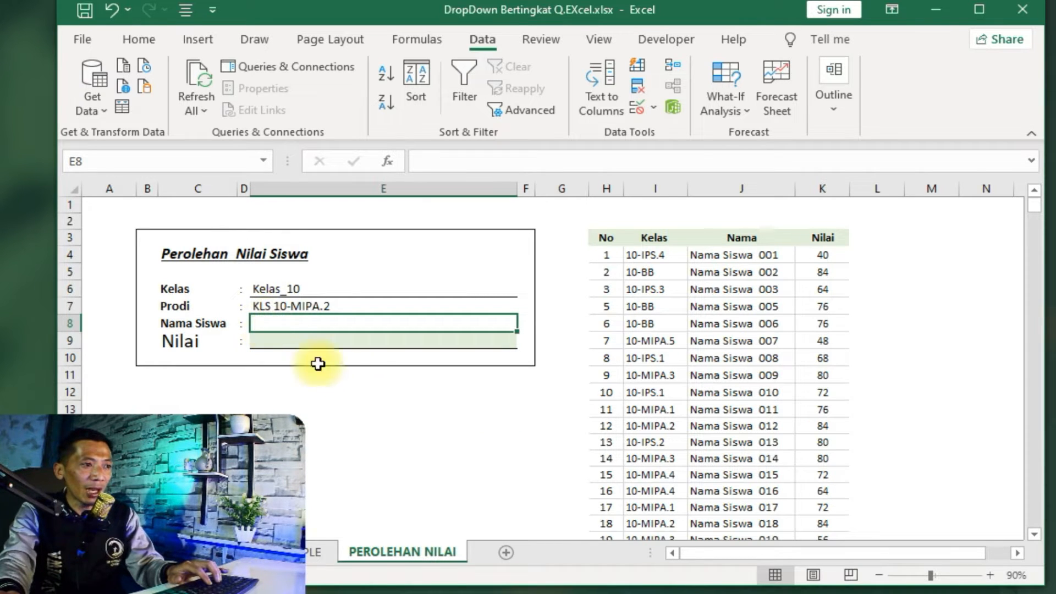
# Step: Compare the KLS range names in the Name Manager with the Prodi entries in B5:D9 on the multi-dropdown table sheet
pyautogui.click(318, 553)
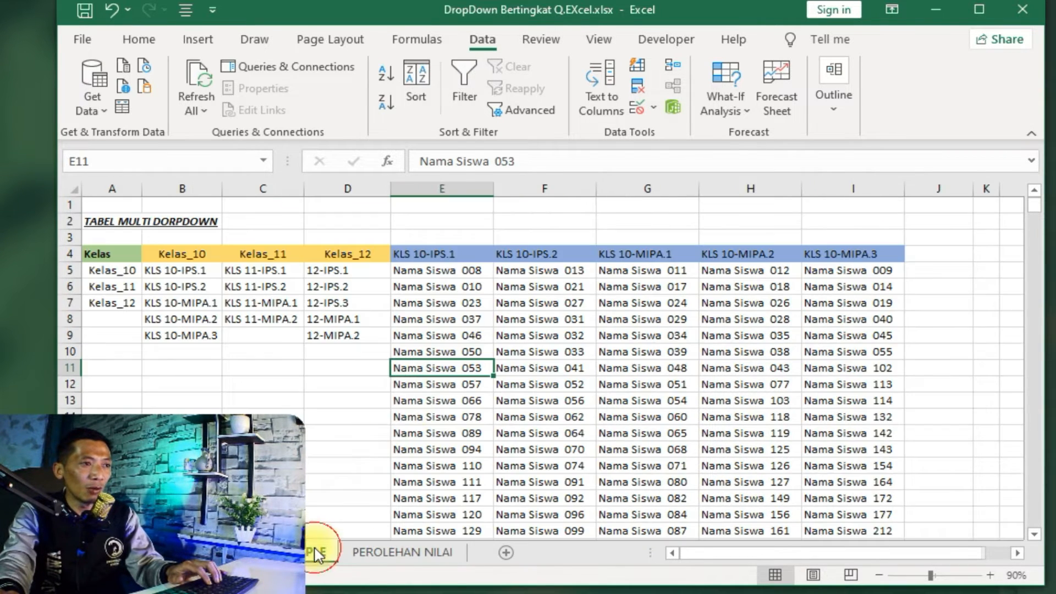
pyautogui.click(415, 399)
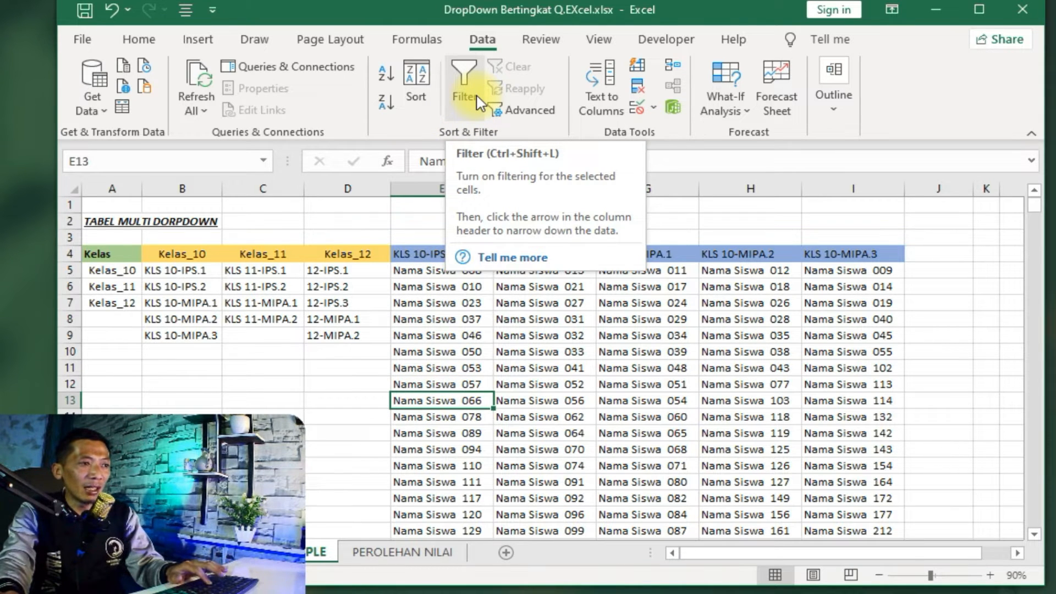
pyautogui.moveTo(181, 270); pyautogui.dragTo(337, 340)
pyautogui.click(446, 41)
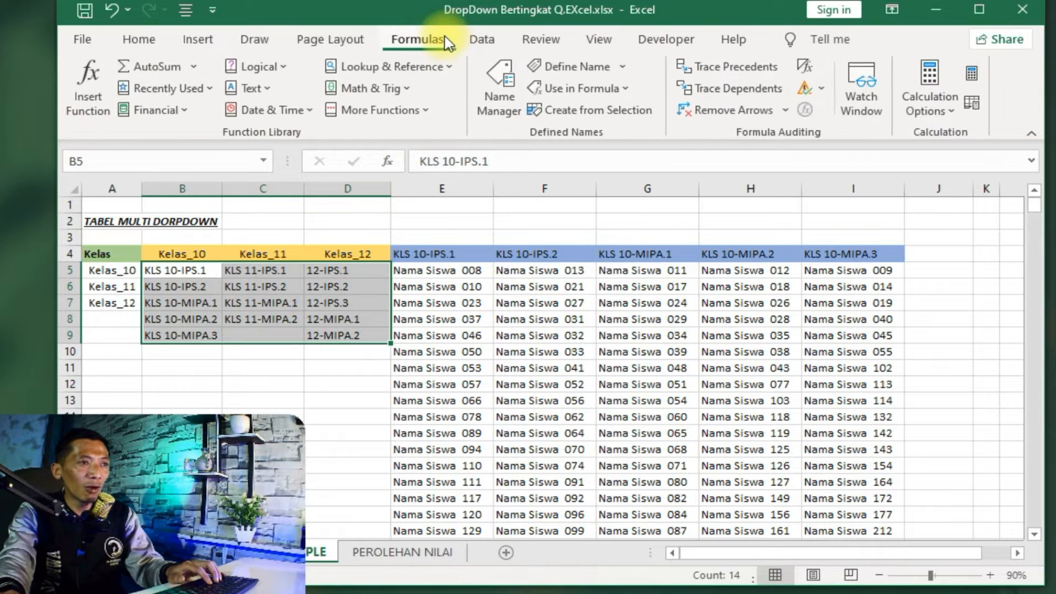
pyautogui.click(498, 99)
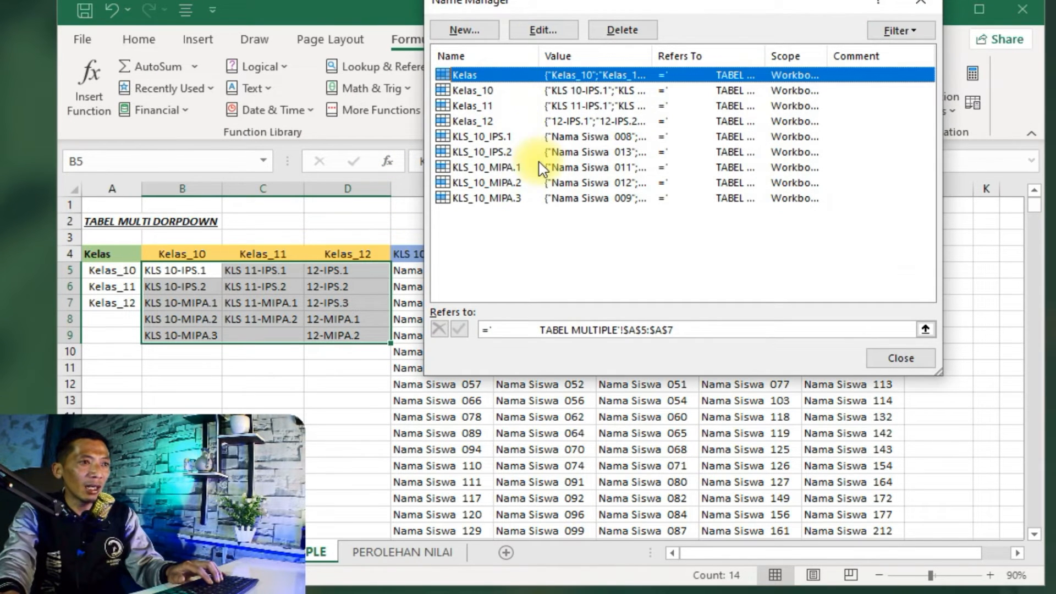
pyautogui.click(474, 152)
pyautogui.click(471, 142)
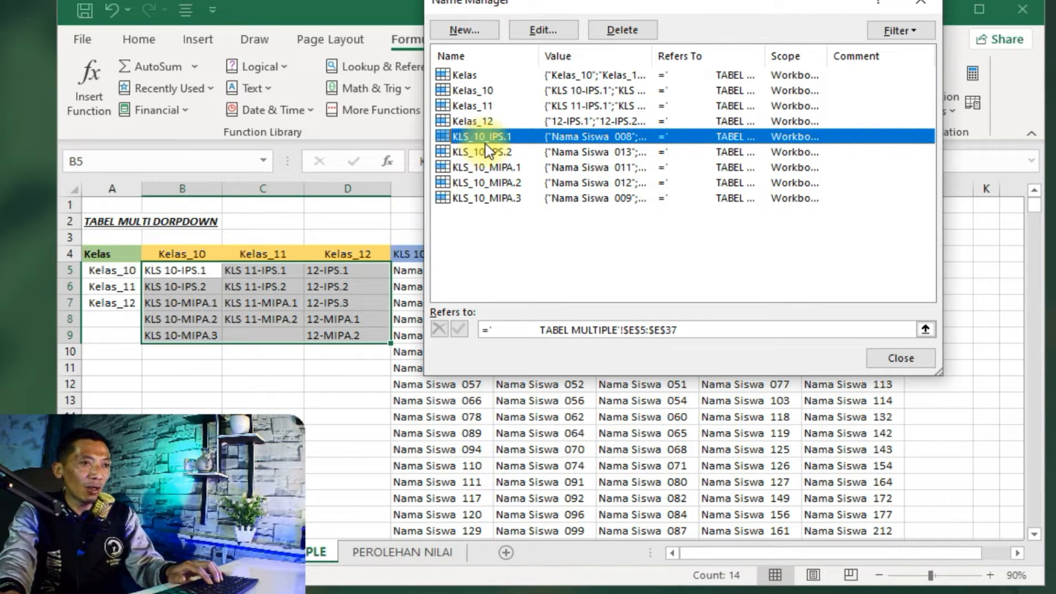
pyautogui.moveTo(545, 10); pyautogui.dragTo(732, 30)
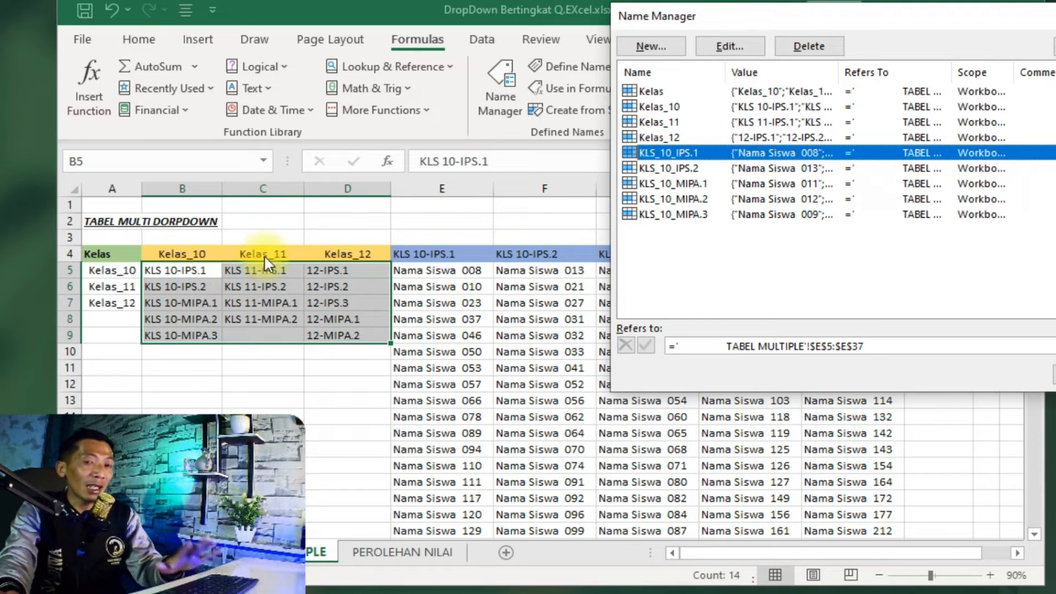
pyautogui.moveTo(797, 16); pyautogui.dragTo(685, 102)
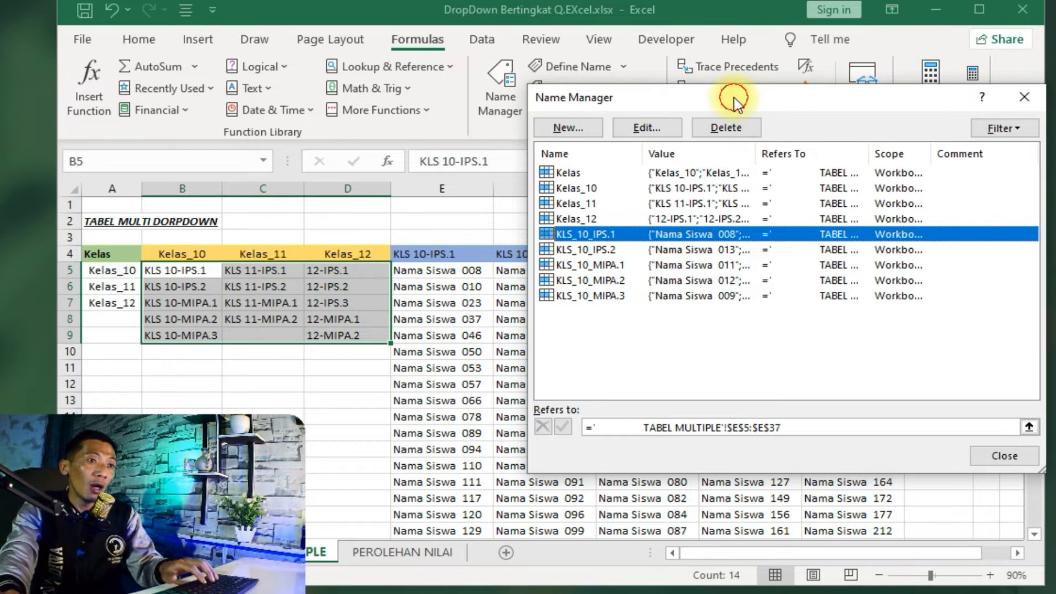
pyautogui.moveTo(732, 96); pyautogui.dragTo(392, 184)
pyautogui.click(681, 185)
pyautogui.click(517, 286)
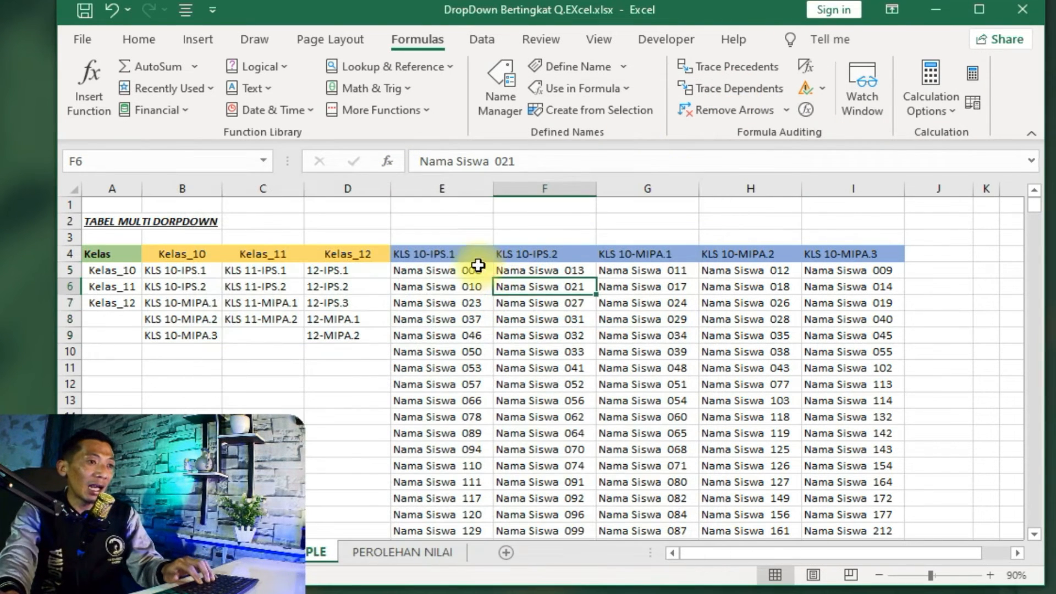
# Step: Enter =SUBSTITUTE(E4;" ";"_") in cell E2 to replace the spaces in the KLS 10-IPS.1 heading with underscores
pyautogui.click(440, 221)
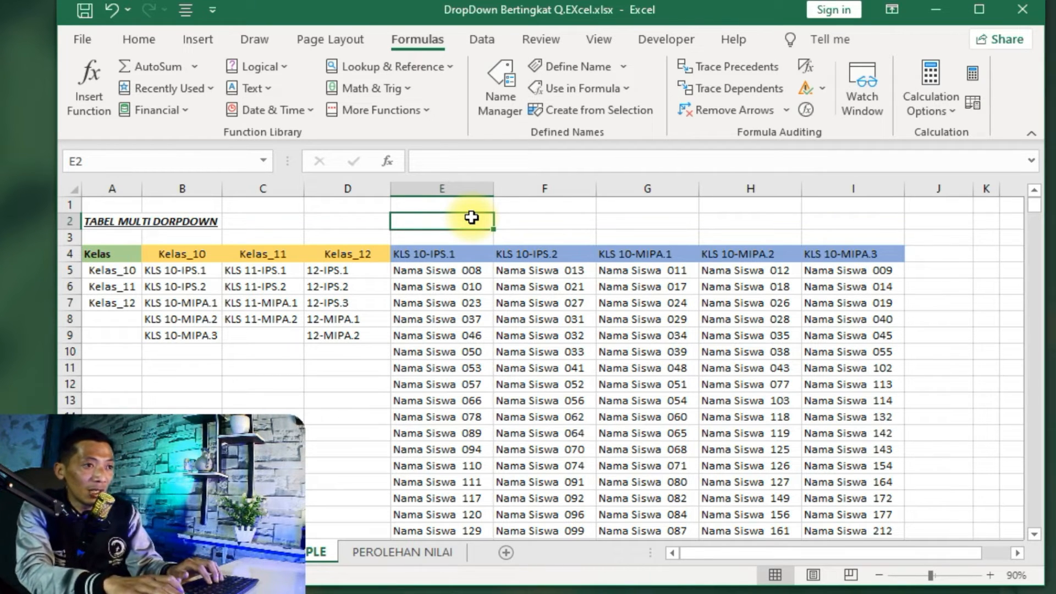
pyautogui.write('=SUB')
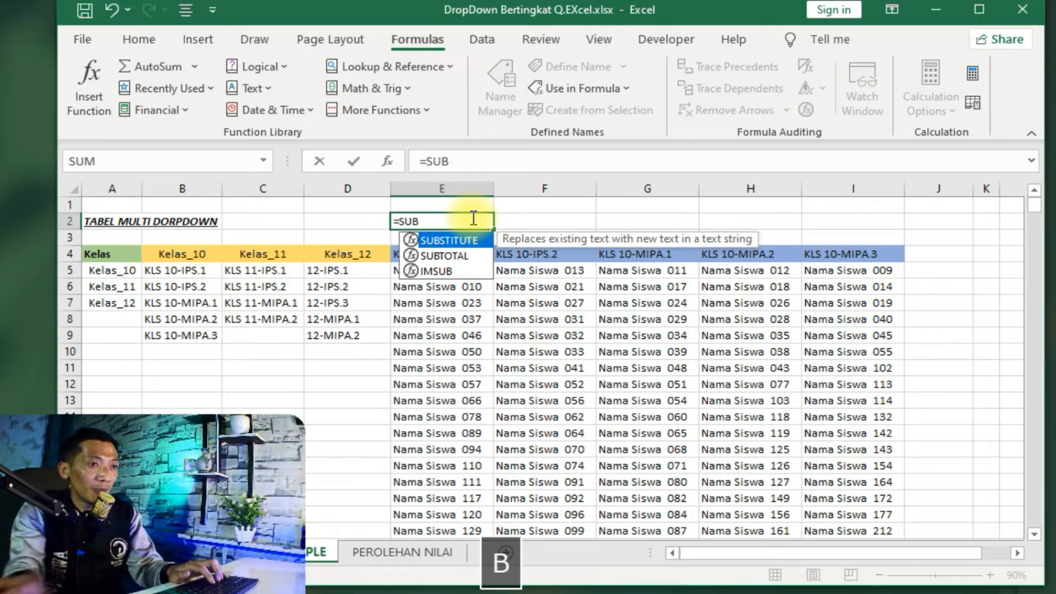
pyautogui.doubleClick(490, 238)
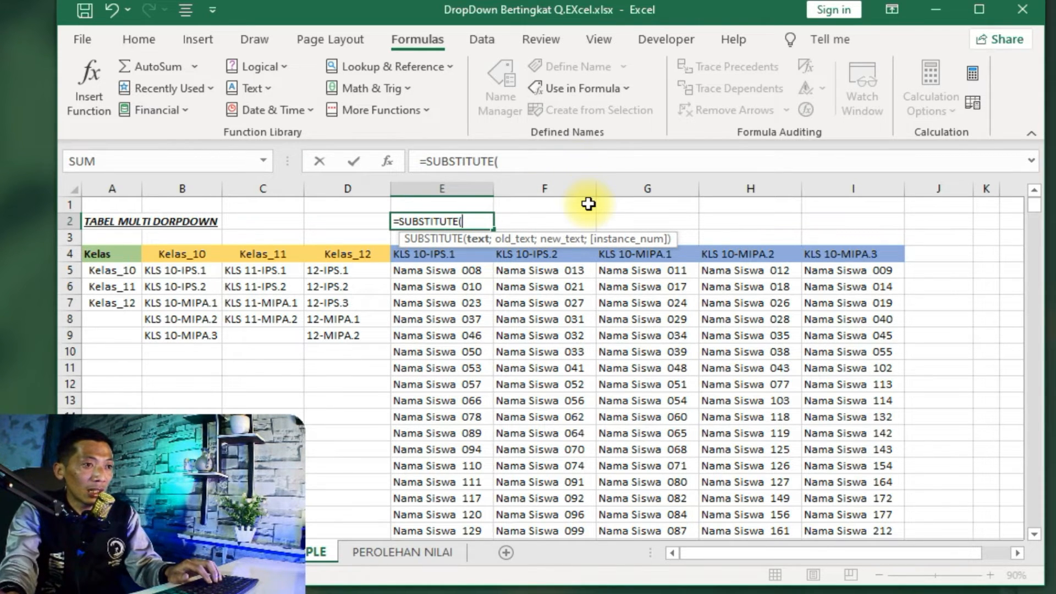
pyautogui.click(417, 256)
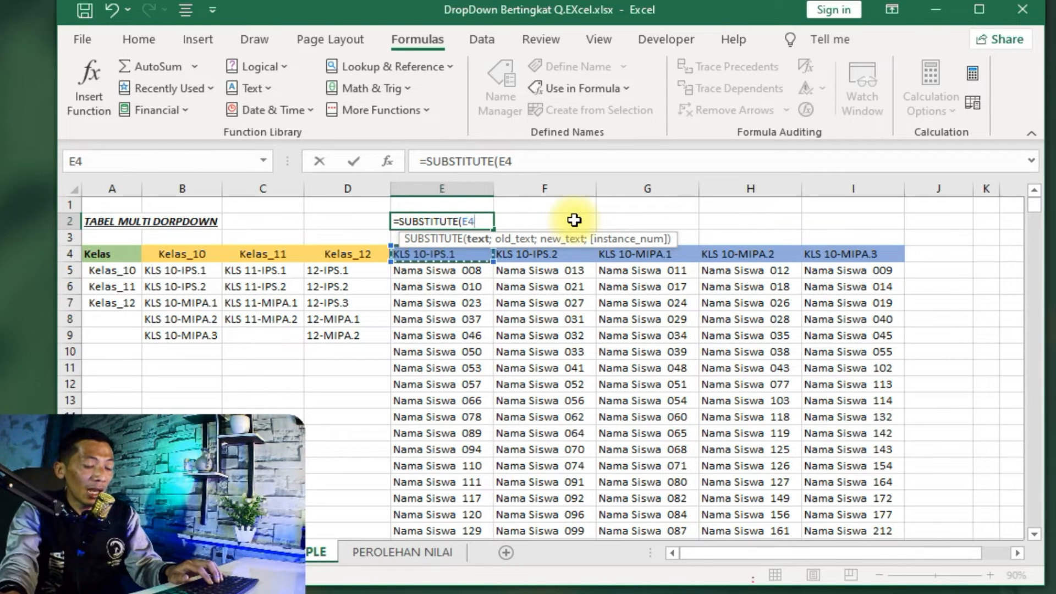
pyautogui.write(';')
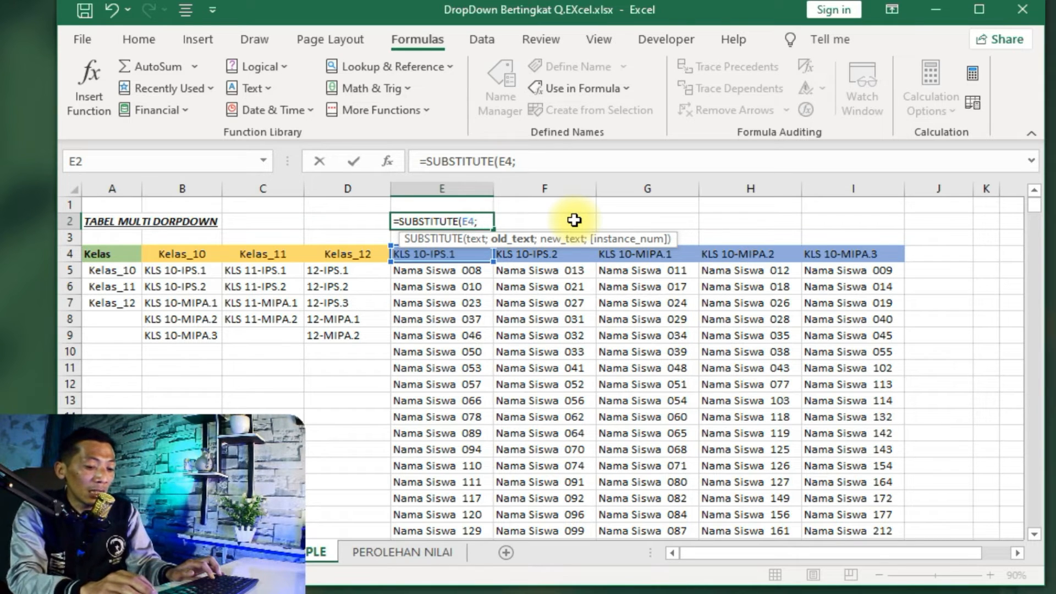
pyautogui.write('"')
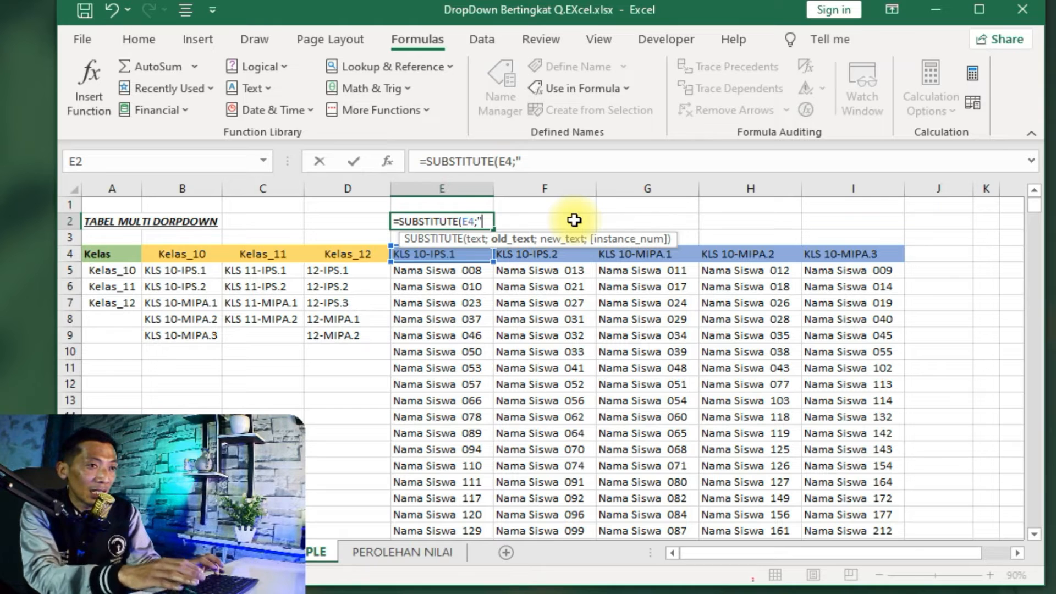
pyautogui.write('"')
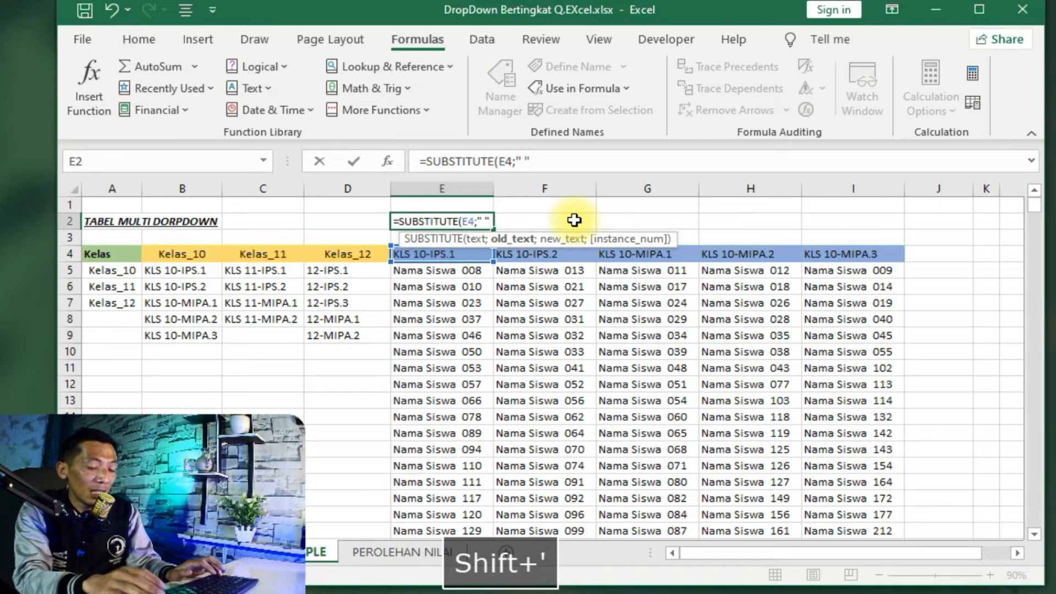
pyautogui.write(';')
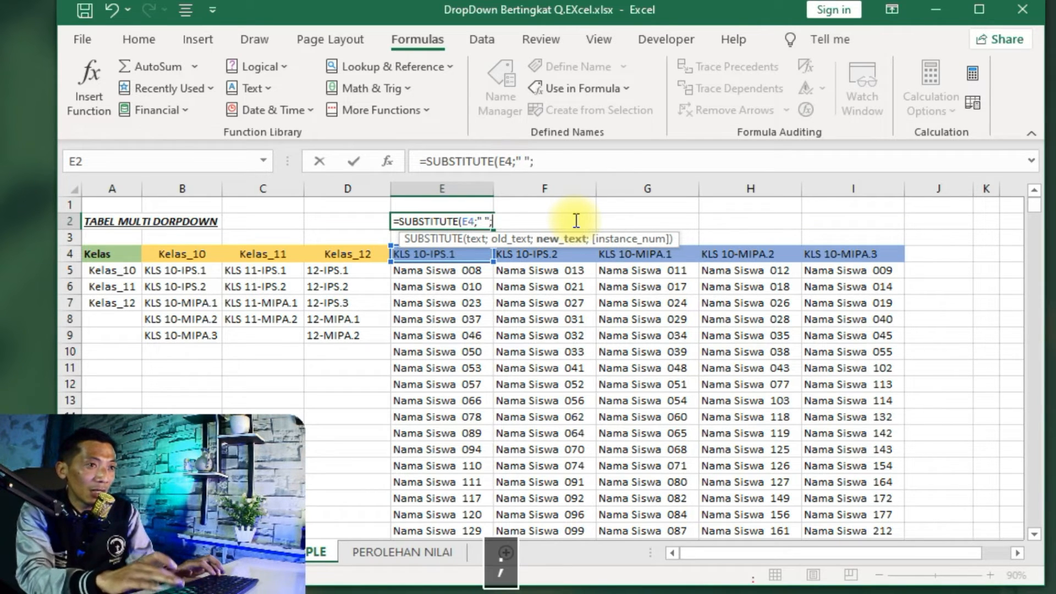
pyautogui.write('"')
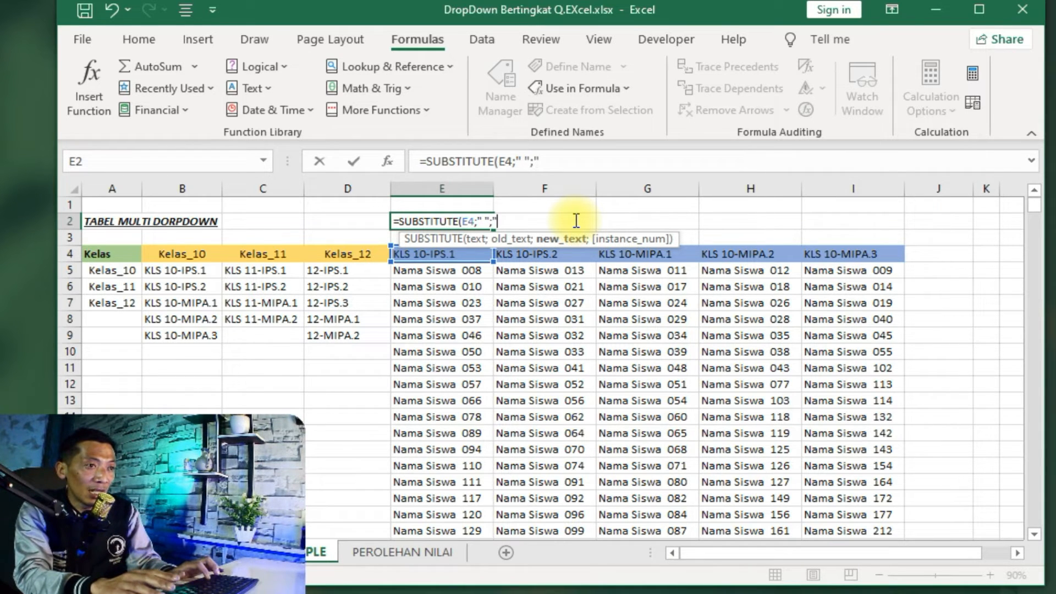
pyautogui.write('_')
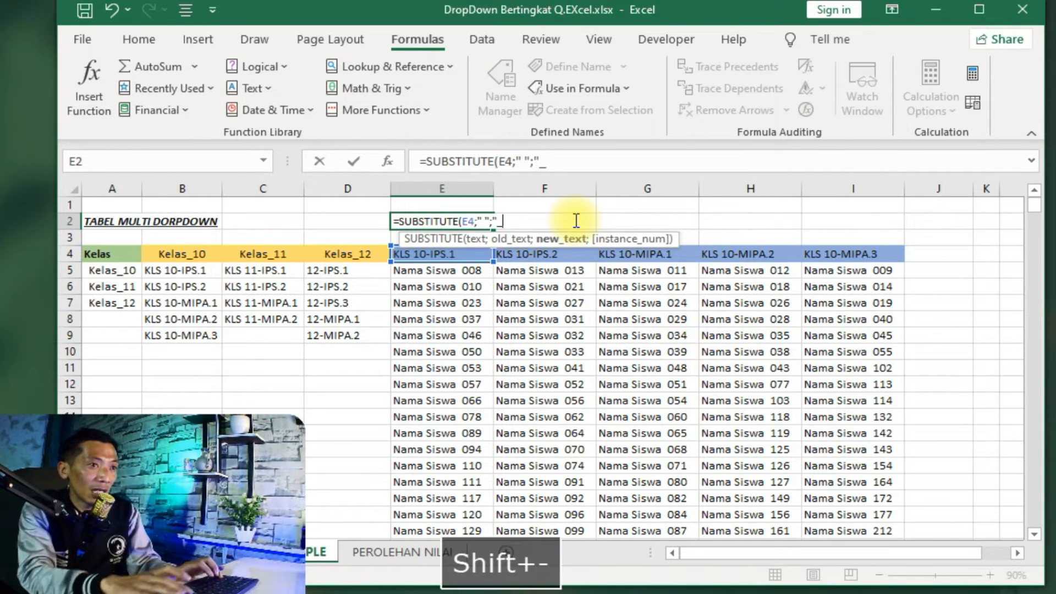
pyautogui.write('"')
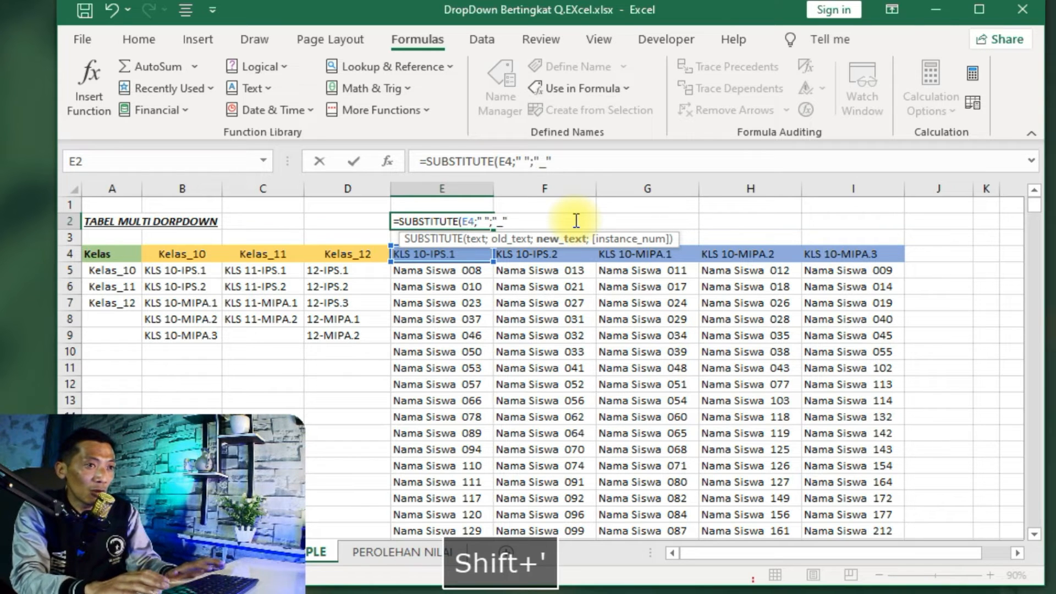
pyautogui.write(')')
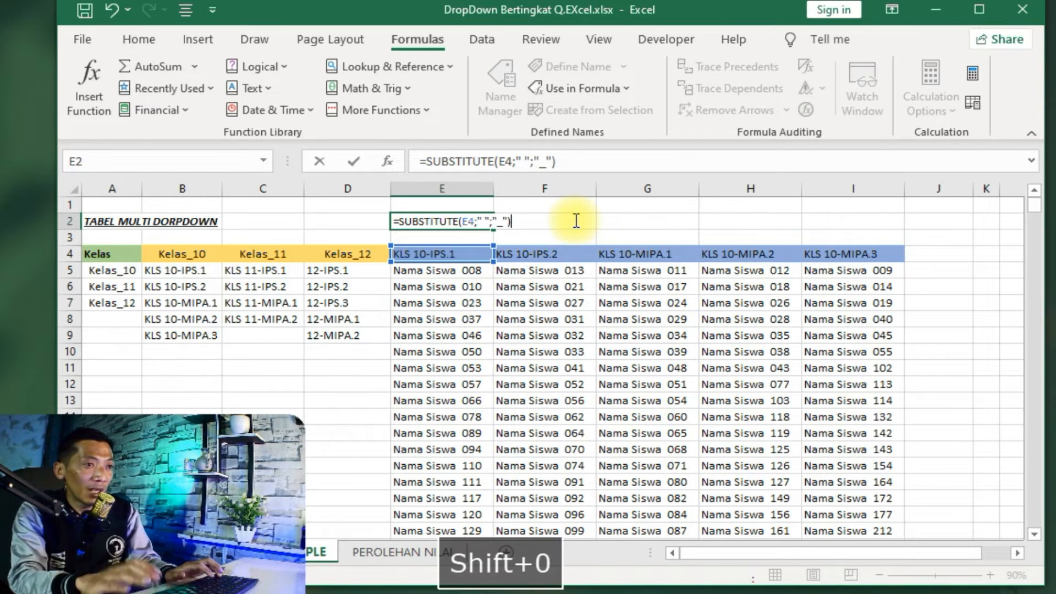
pyautogui.press('Return')
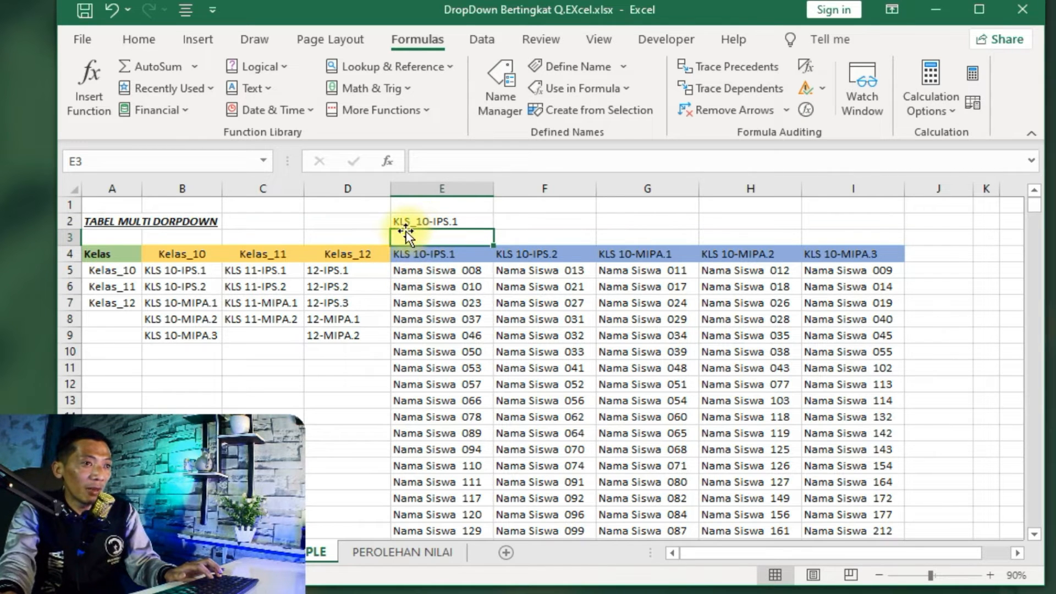
# Step: Nest the existing SUBSTITUTE(E4;" ";"_") formula in cell E2 inside an outer SUBSTITUTE function
pyautogui.click(459, 220)
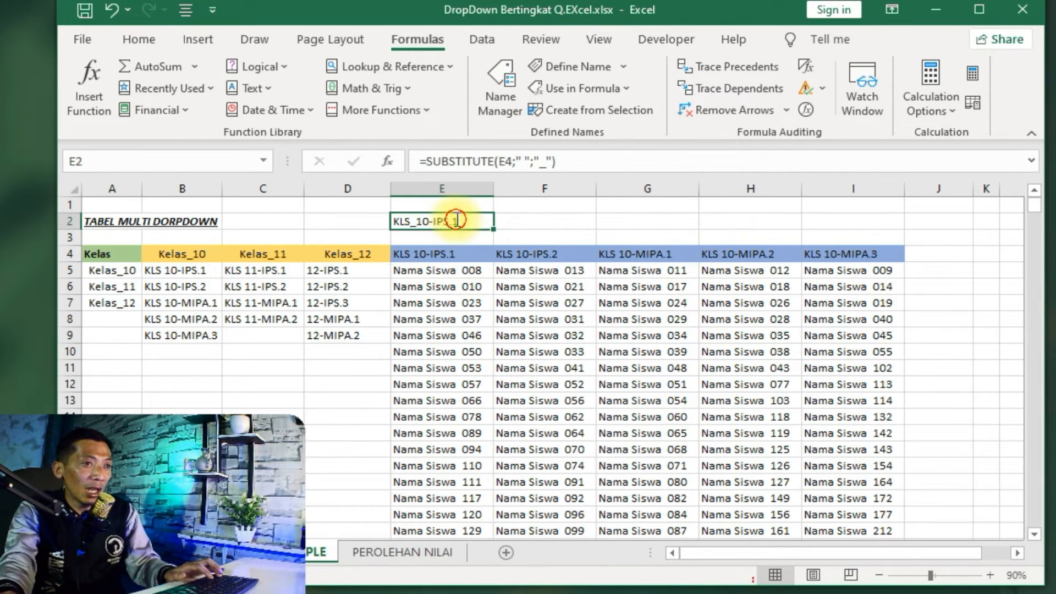
pyautogui.doubleClick(454, 221)
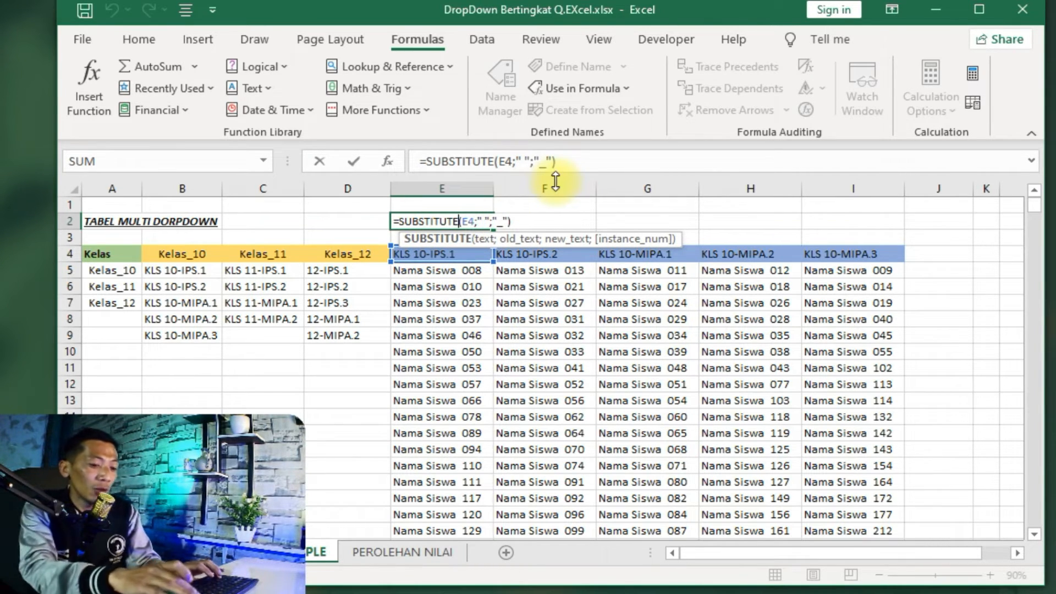
pyautogui.write('(')
pyautogui.write('SUB')
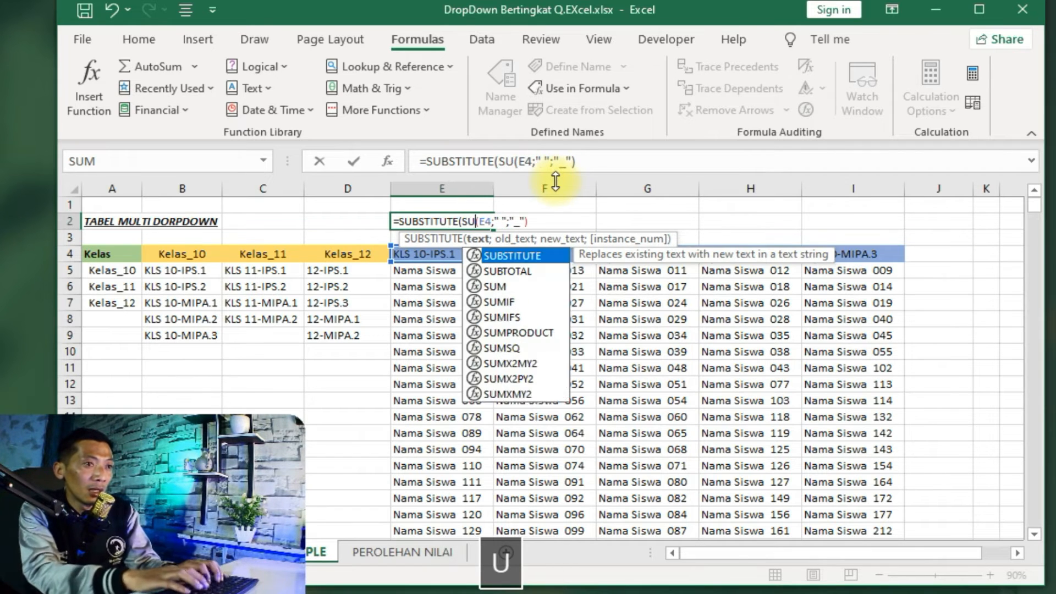
pyautogui.write('TI')
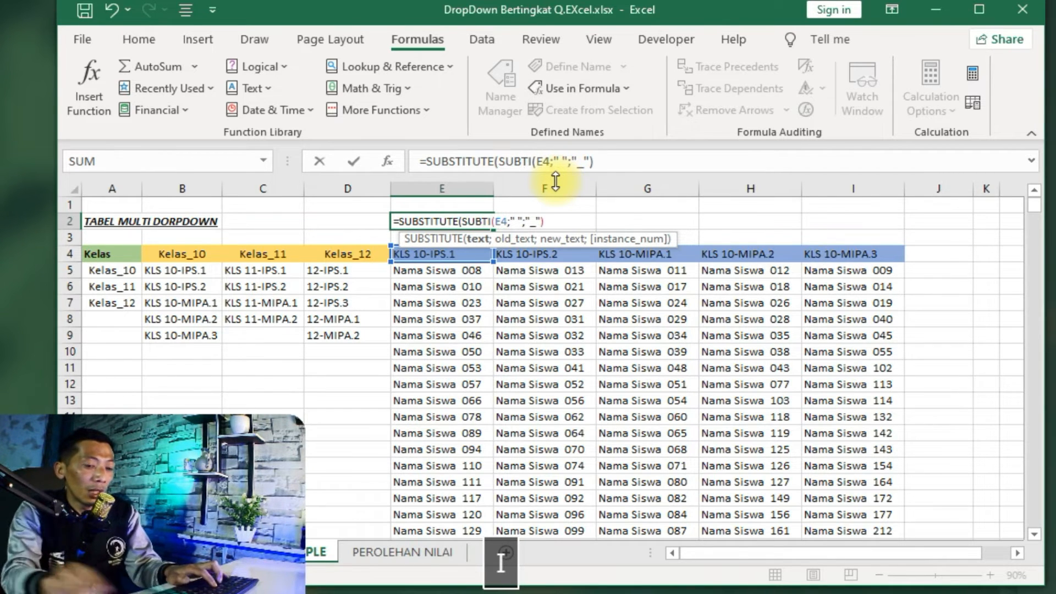
pyautogui.press('BackSpace')
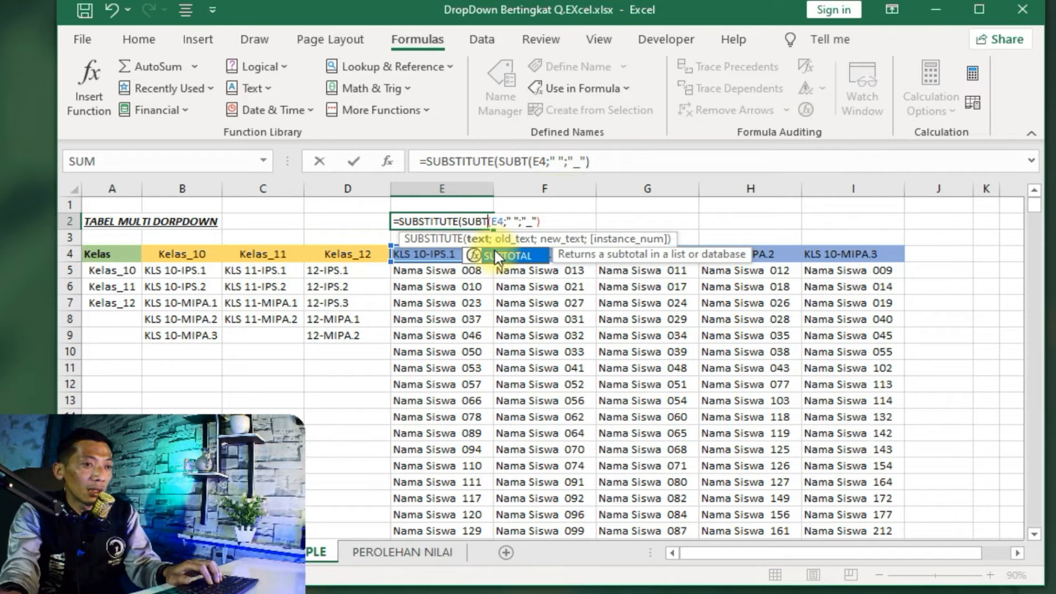
pyautogui.press('BackSpace')
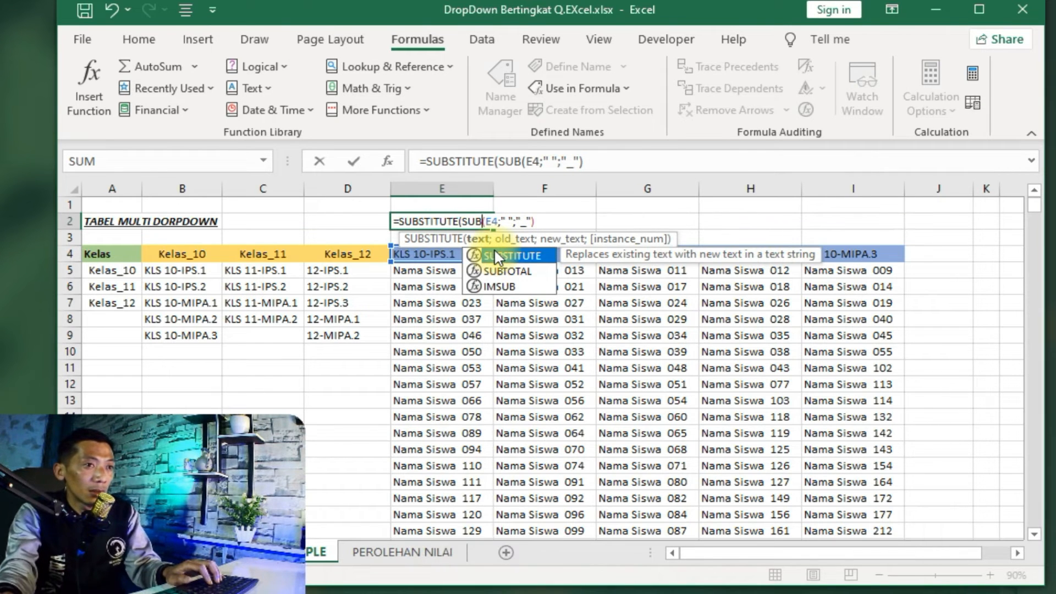
pyautogui.doubleClick(494, 252)
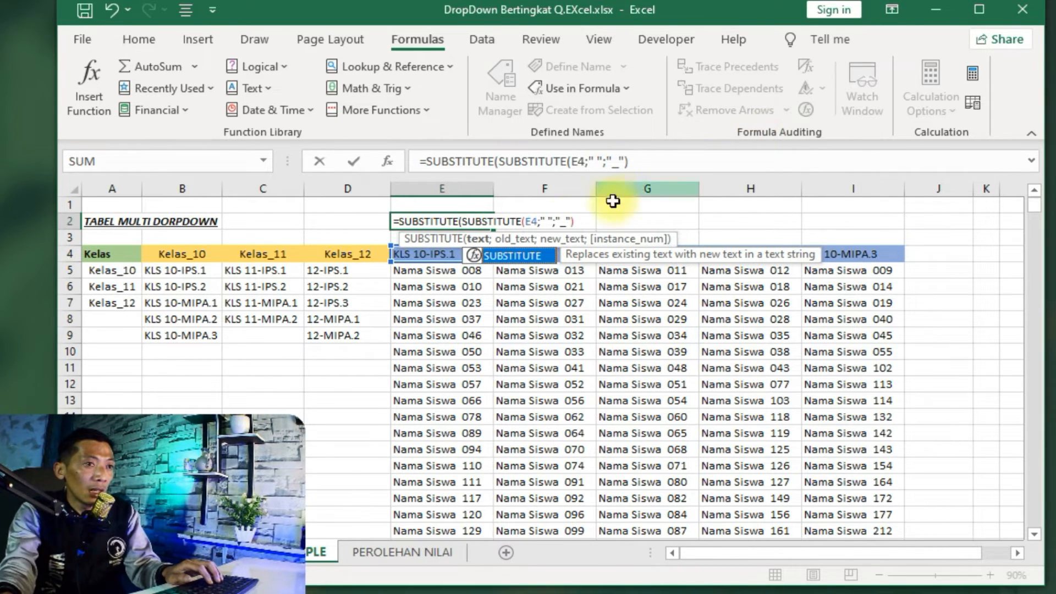
# Step: Complete the outer SUBSTITUTE in cell E2 with the arguments "-" and "_" so hyphens are also replaced by underscores
pyautogui.click(591, 222)
pyautogui.write(';')
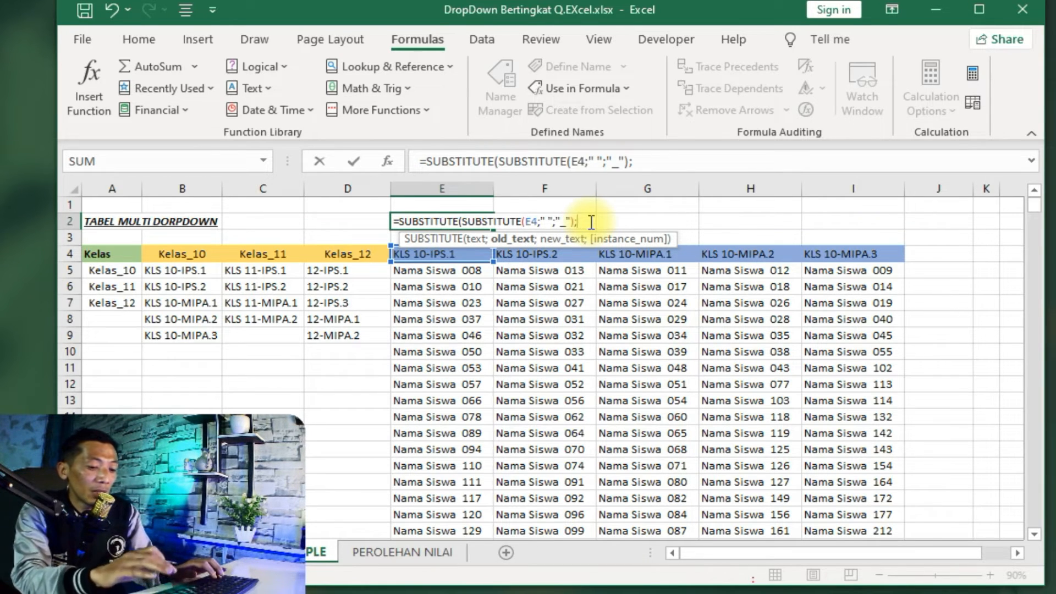
pyautogui.write('"-"')
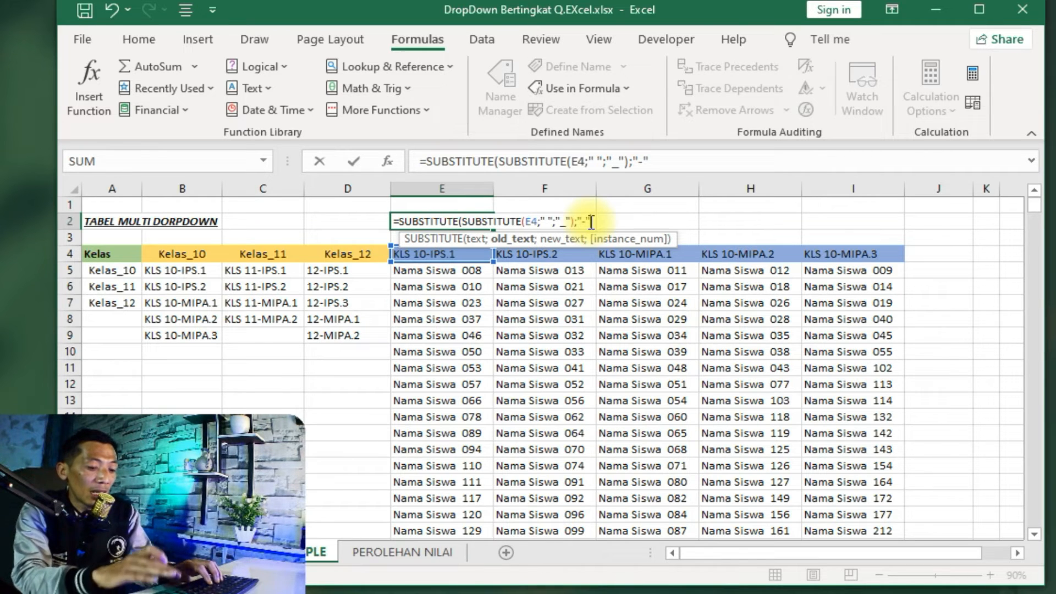
pyautogui.write(';')
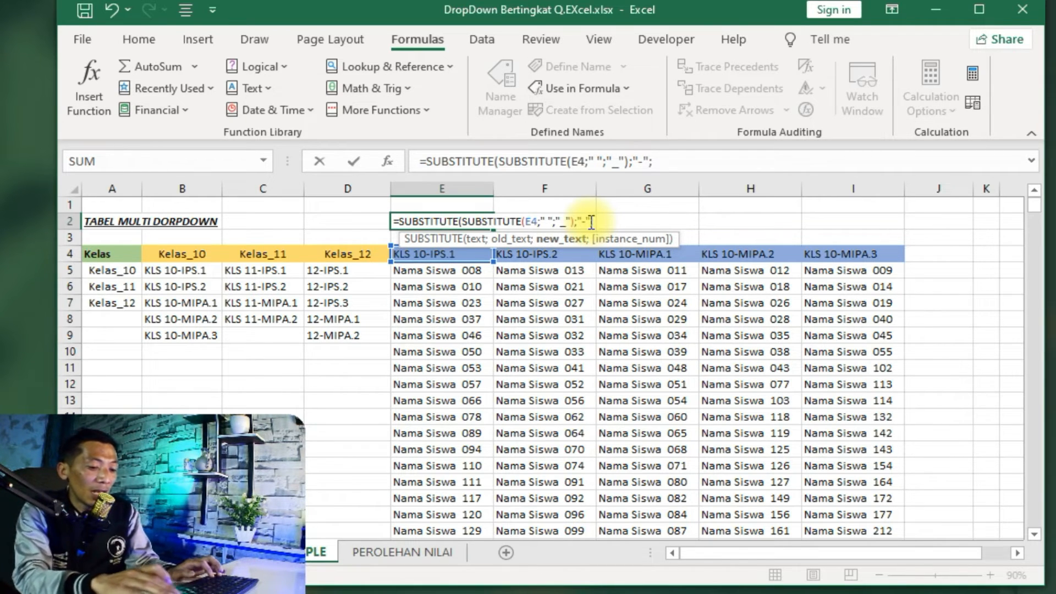
pyautogui.write('"_"')
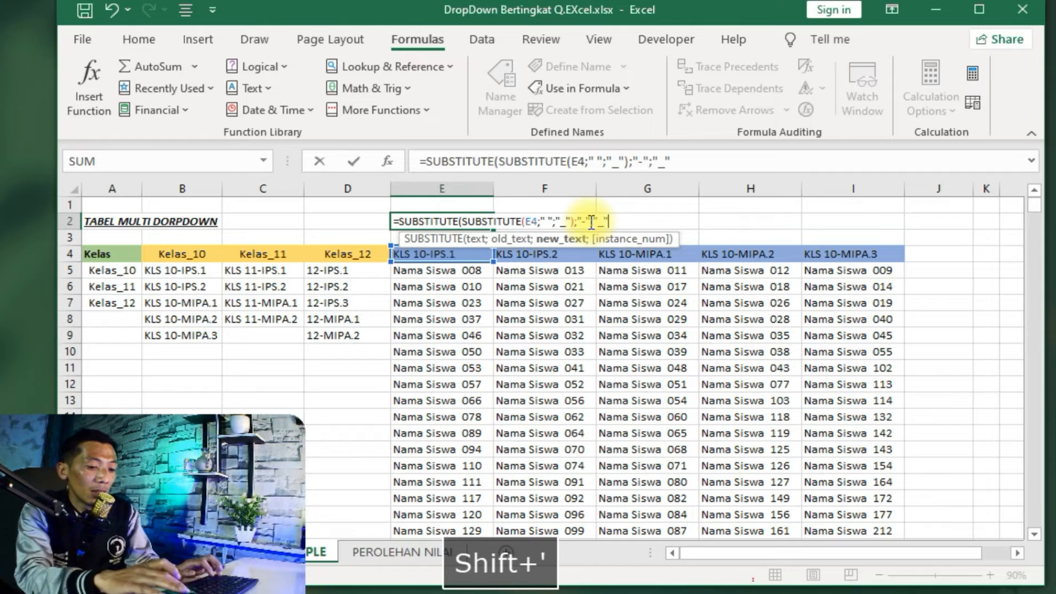
pyautogui.write(')')
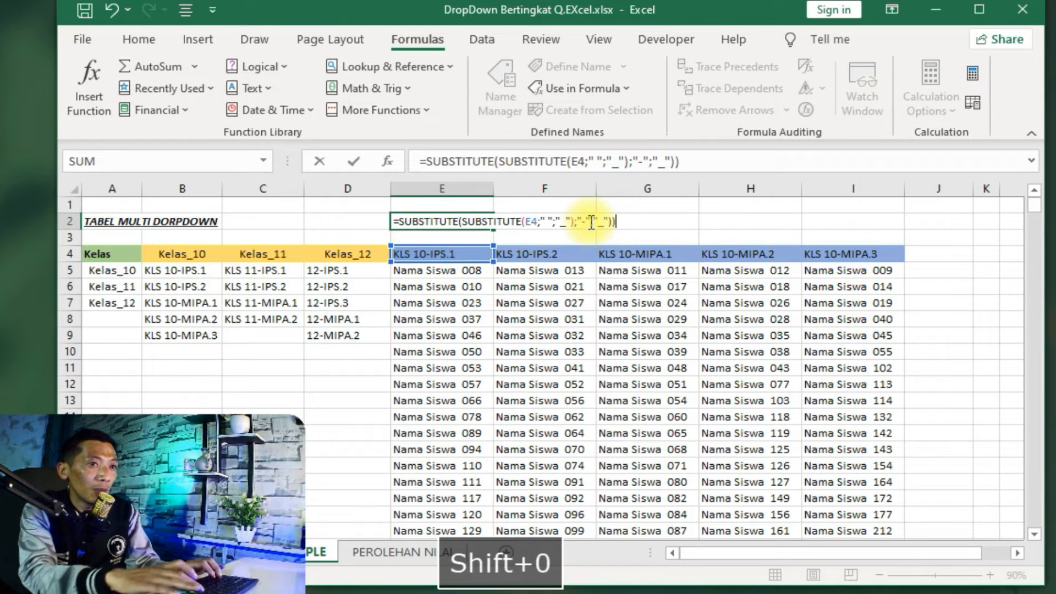
pyautogui.press('Return')
pyautogui.press('Return')
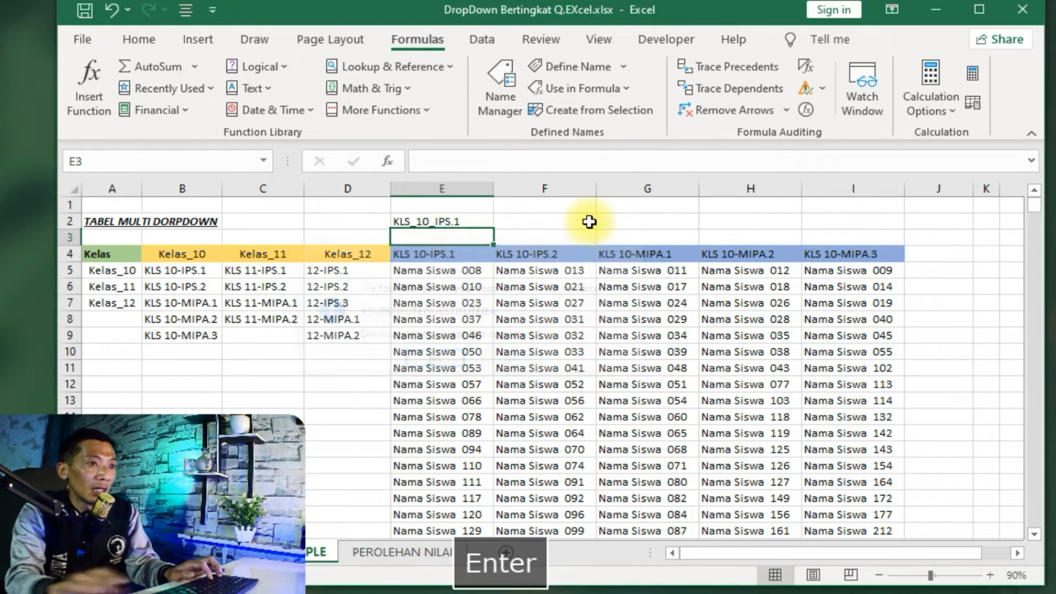
# Step: Compare the converted heading in cell E2 with the KLS range names in the Name Manager
pyautogui.click(496, 255)
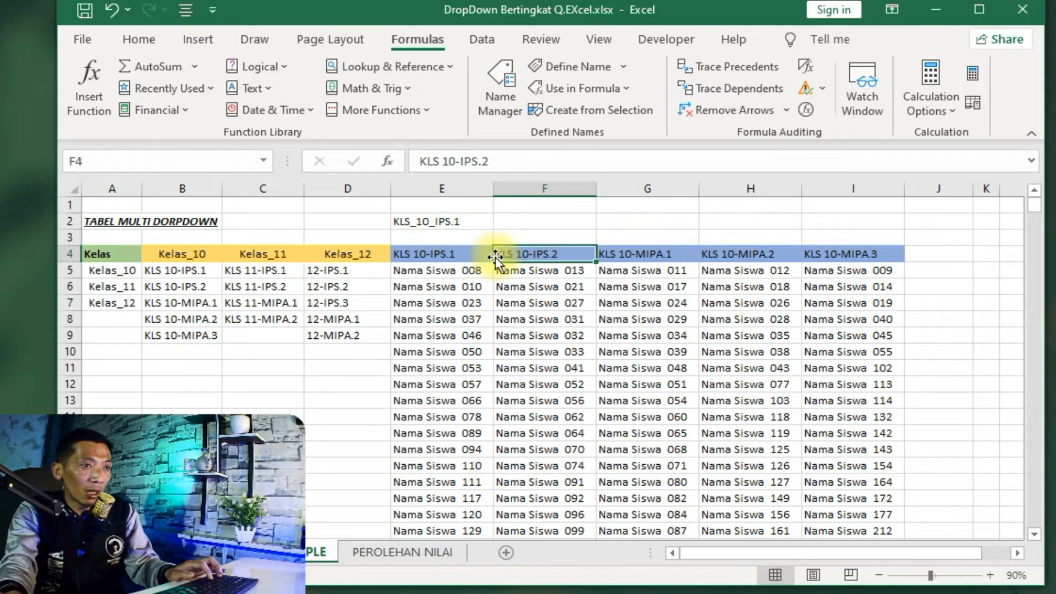
pyautogui.click(407, 218)
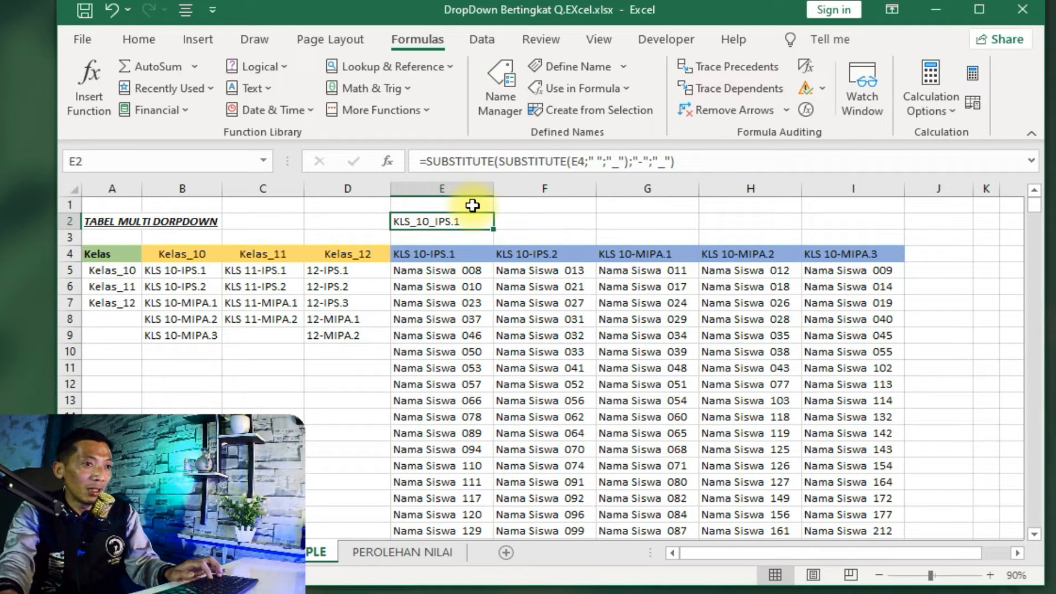
pyautogui.click(497, 84)
pyautogui.moveTo(427, 183); pyautogui.dragTo(804, 99)
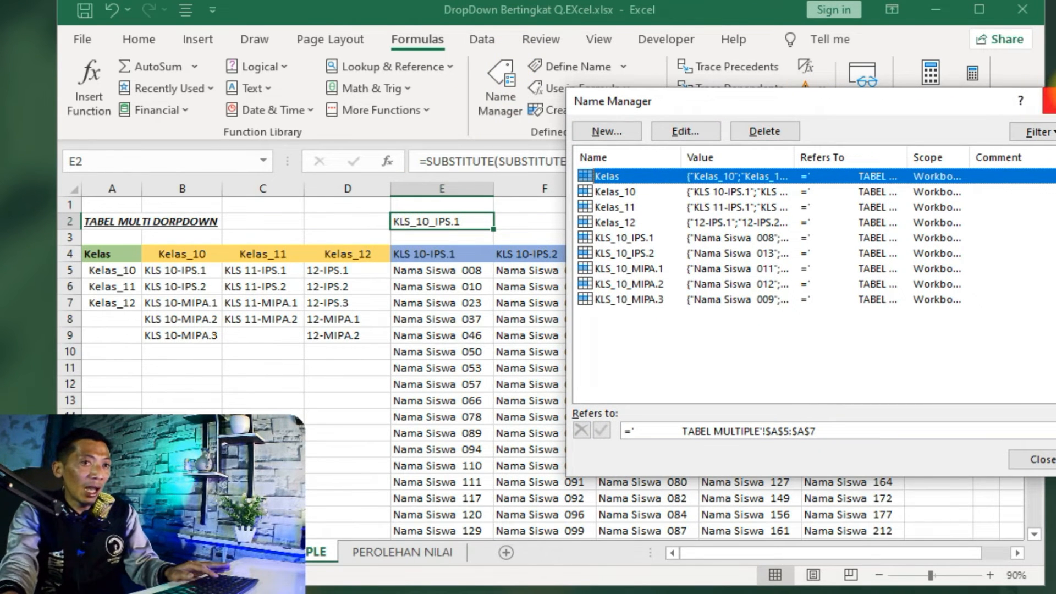
pyautogui.click(1045, 103)
# Step: Copy the nested SUBSTITUTE formula text from cell E2 without its equals sign
pyautogui.click(681, 160)
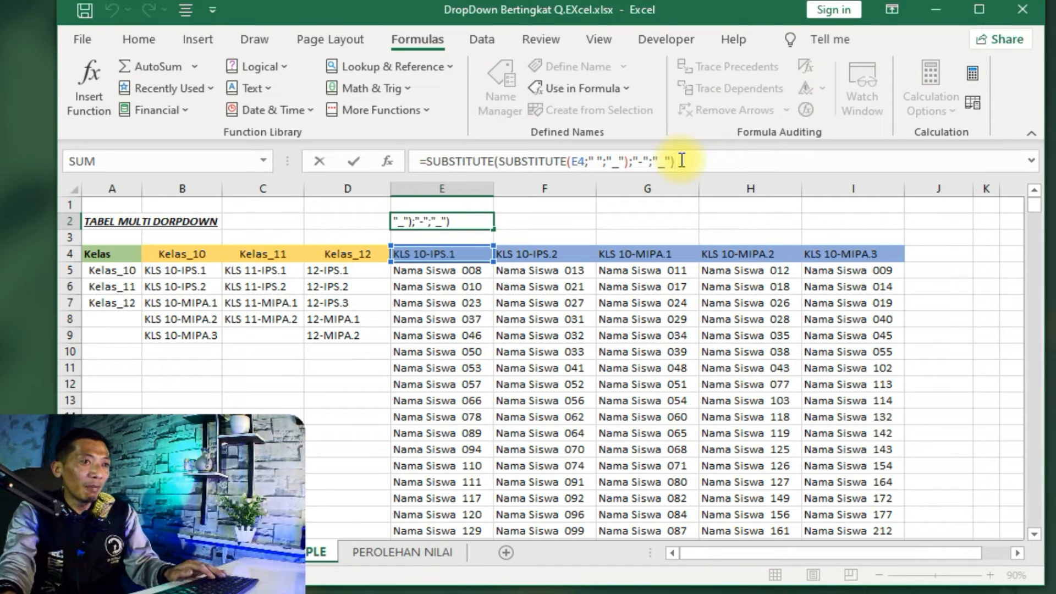
pyautogui.moveTo(675, 162); pyautogui.dragTo(421, 164)
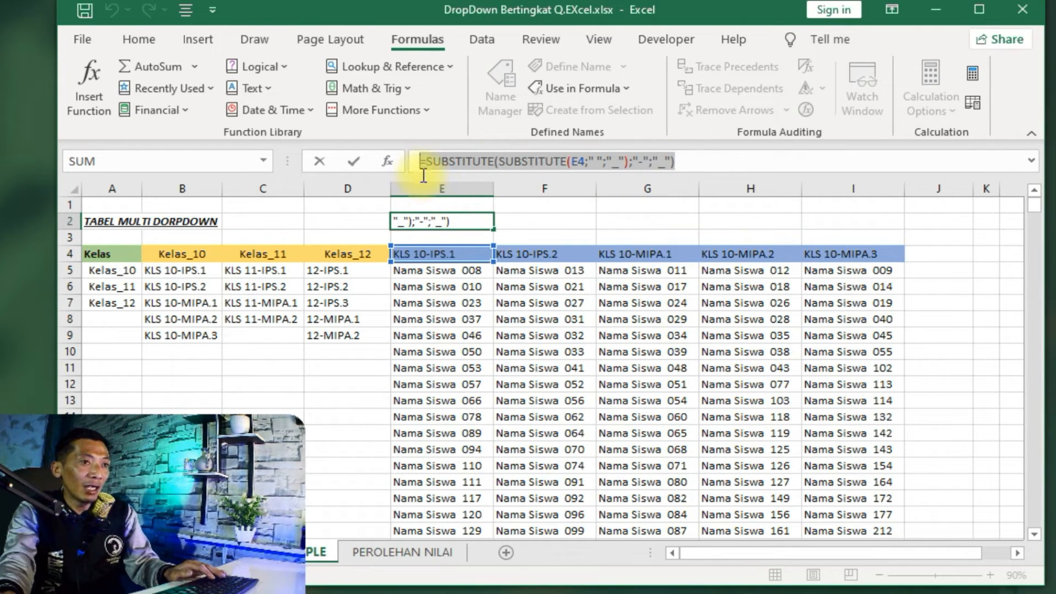
pyautogui.rightClick(451, 162)
pyautogui.click(499, 202)
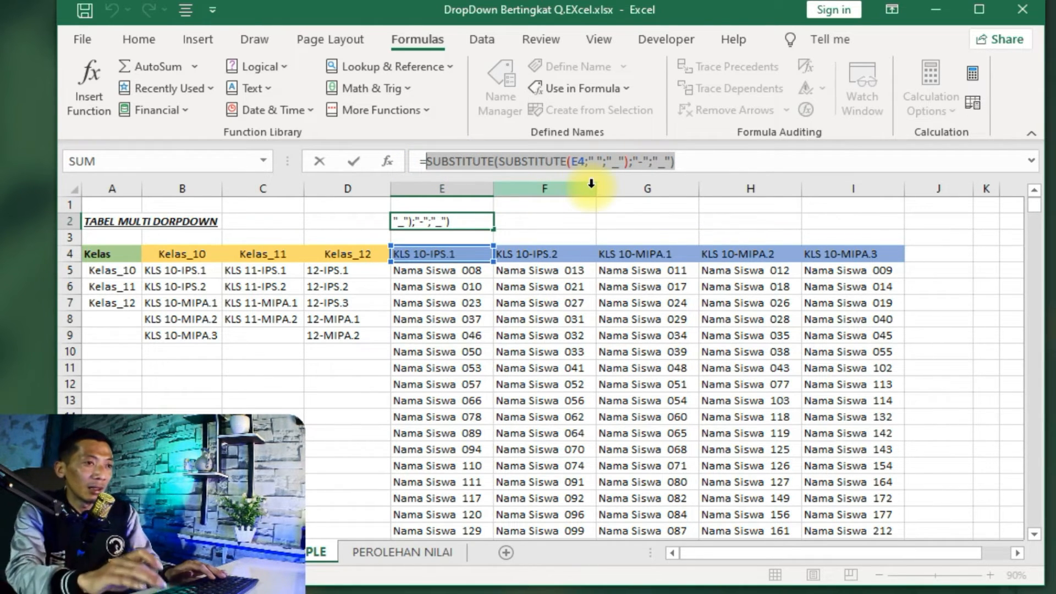
pyautogui.press('Return')
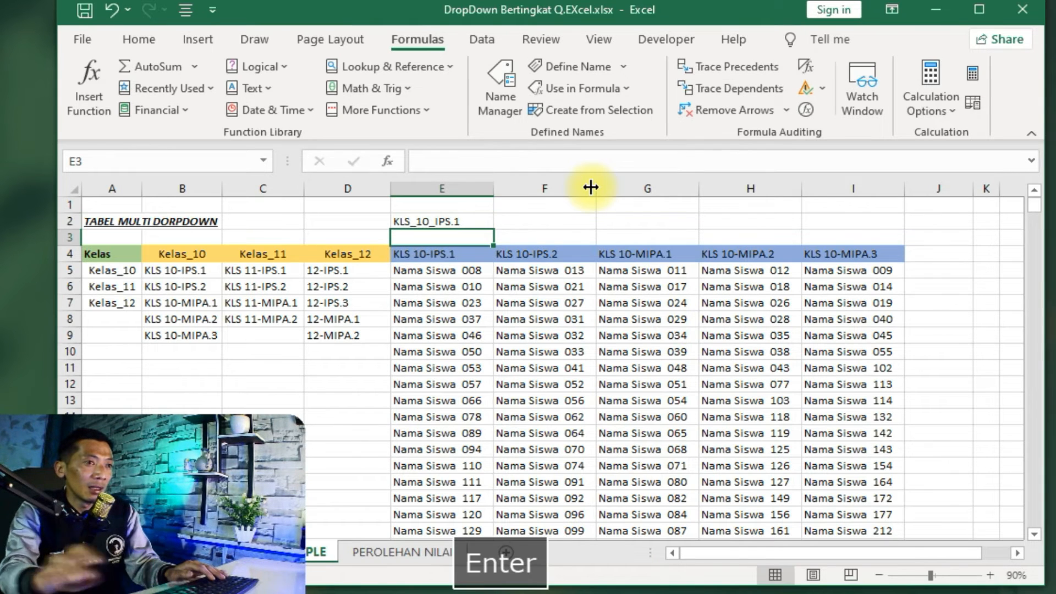
# Step: On the PEROLEHAN NILAI sheet, set the data validation of the Nama Siswa cell E8 to allow a List
pyautogui.click(392, 553)
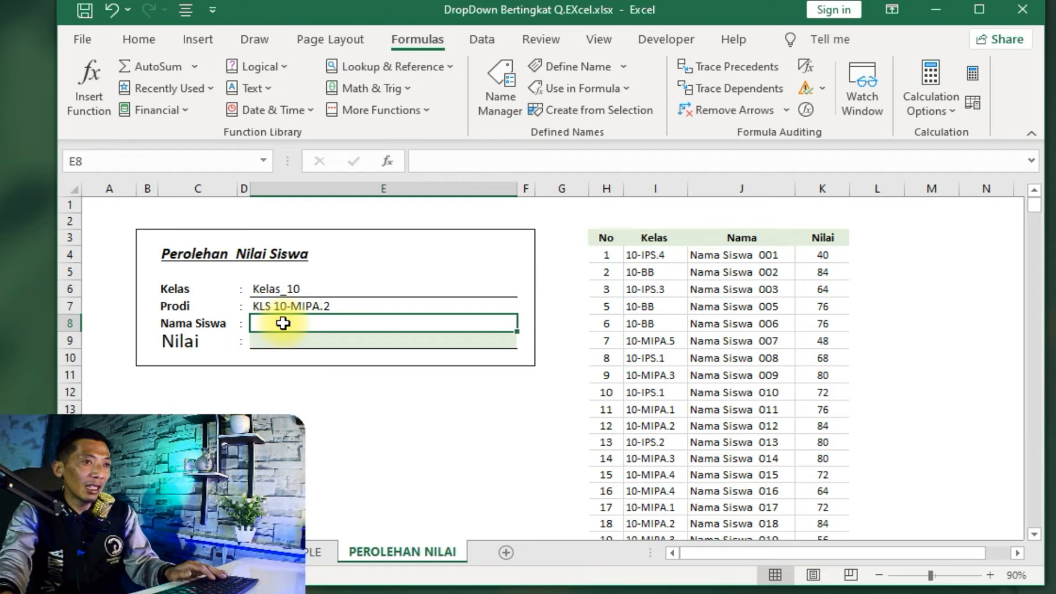
pyautogui.click(477, 44)
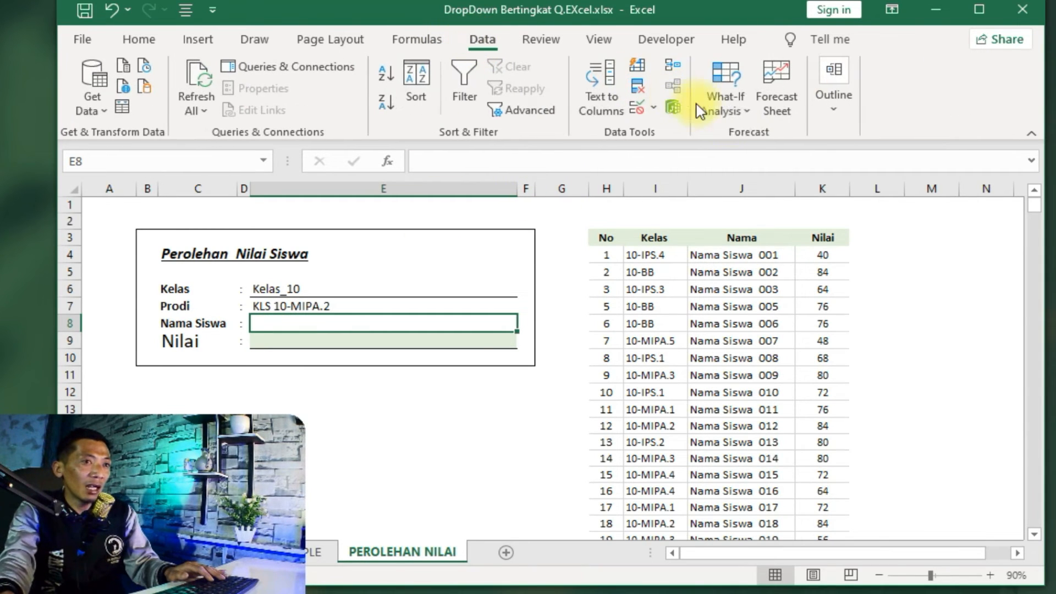
pyautogui.click(638, 109)
pyautogui.click(729, 247)
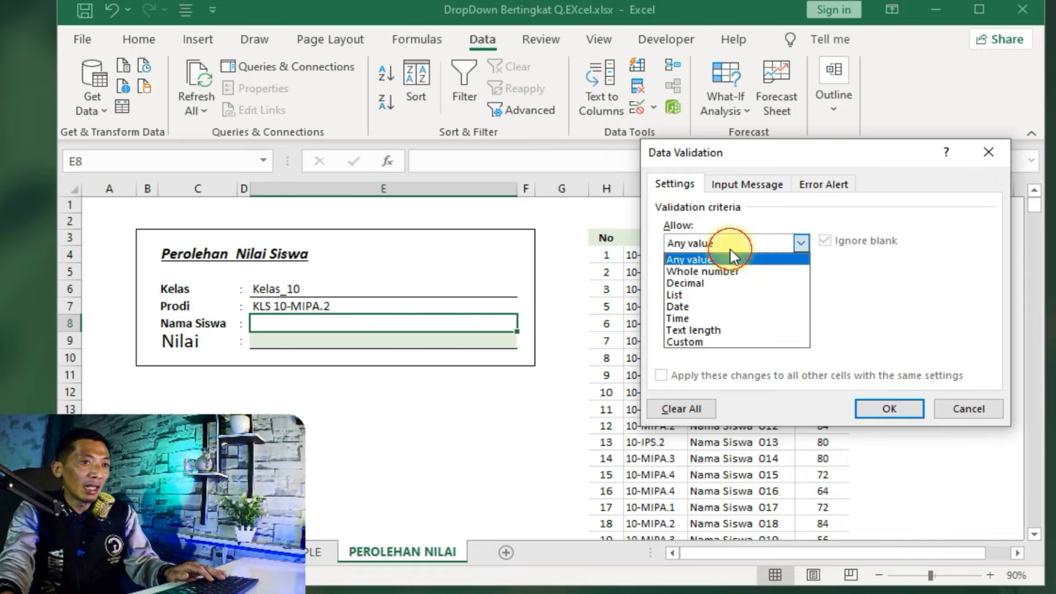
pyautogui.click(682, 295)
pyautogui.click(689, 316)
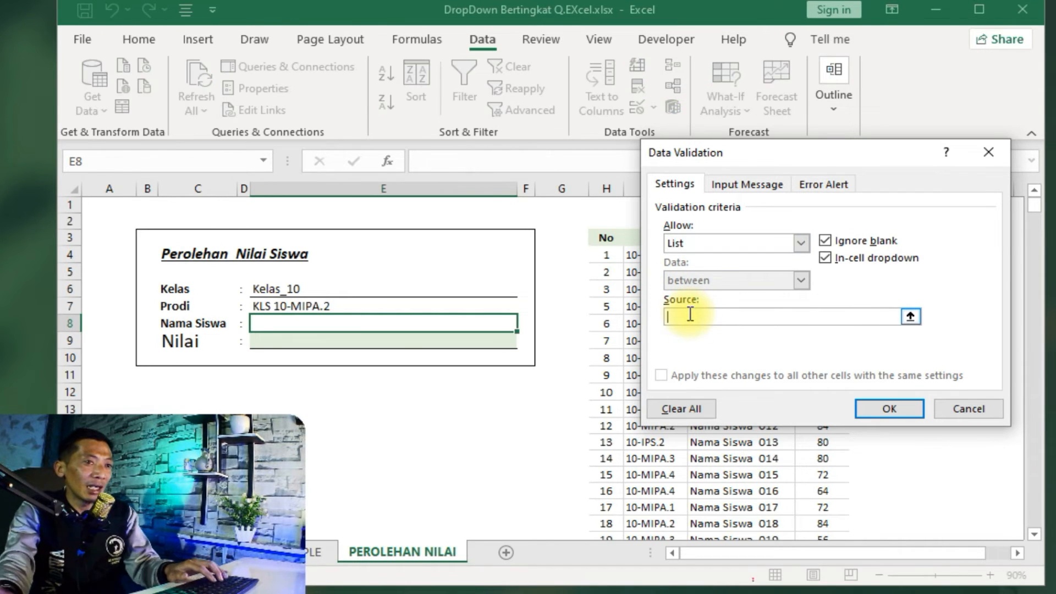
# Step: Enter =INDIRECT( as the list source for E8 and paste the copied nested SUBSTITUTE formula after it
pyautogui.write('=')
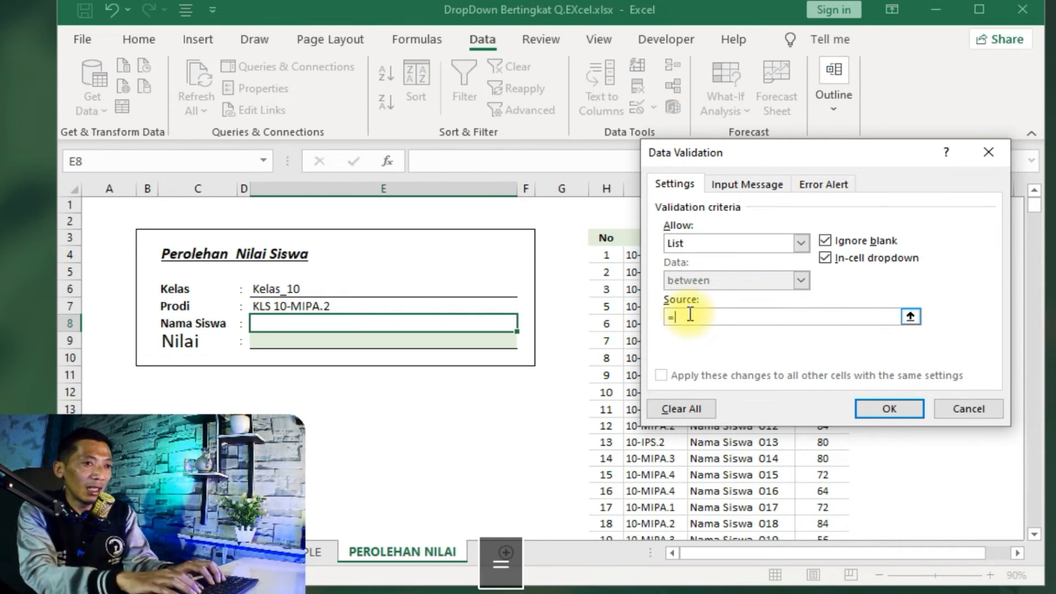
pyautogui.write('INDIREC')
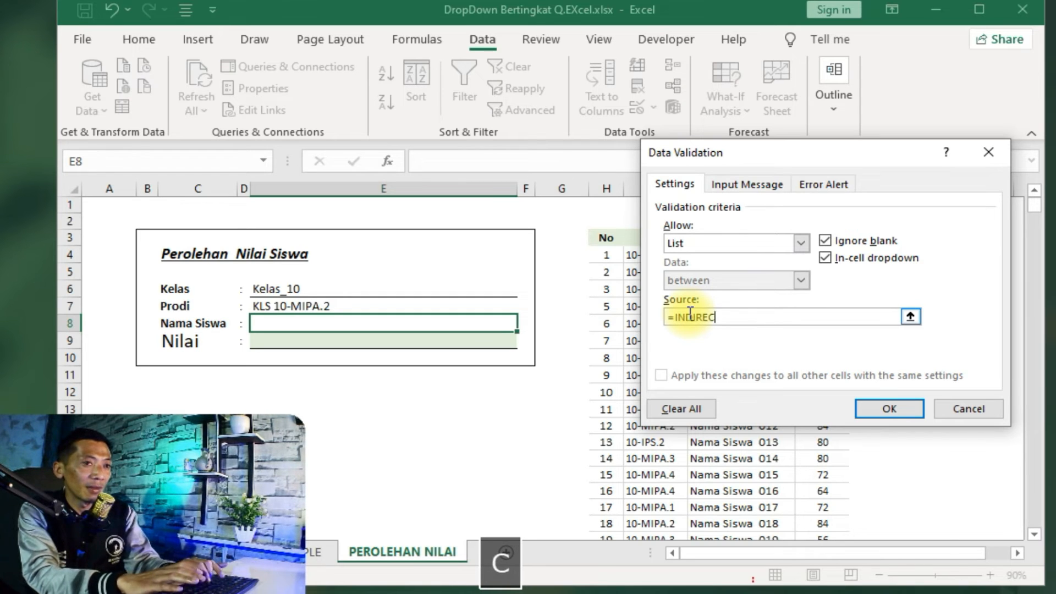
pyautogui.write('T')
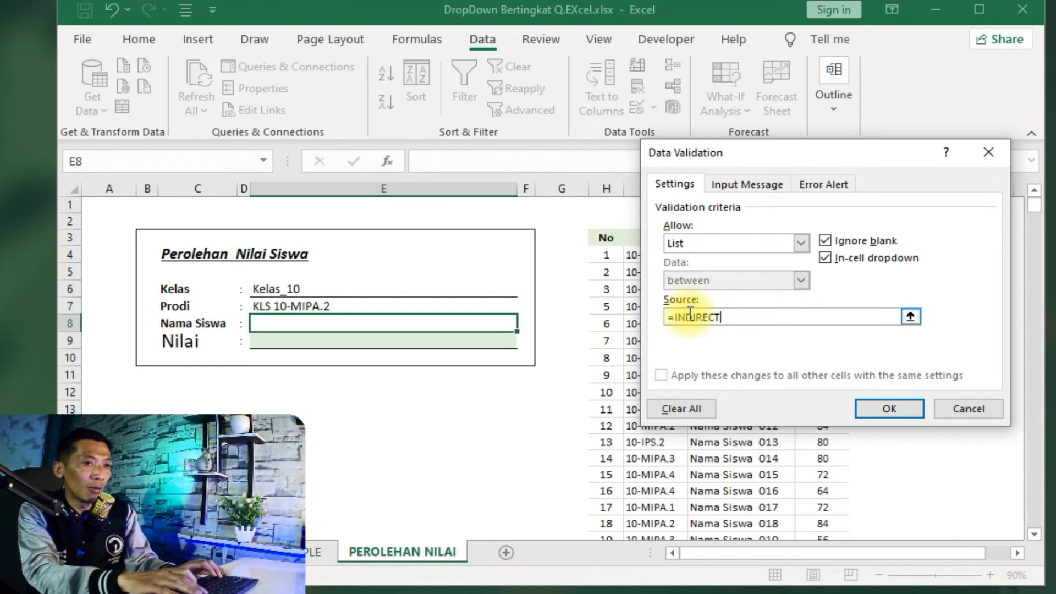
pyautogui.write('(')
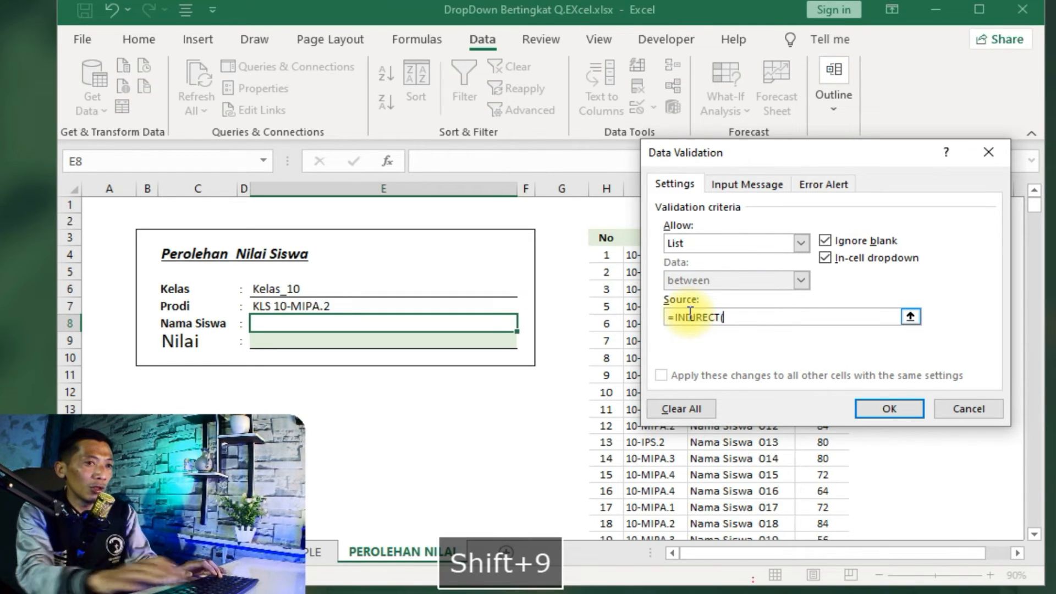
pyautogui.rightClick(794, 319)
pyautogui.click(834, 371)
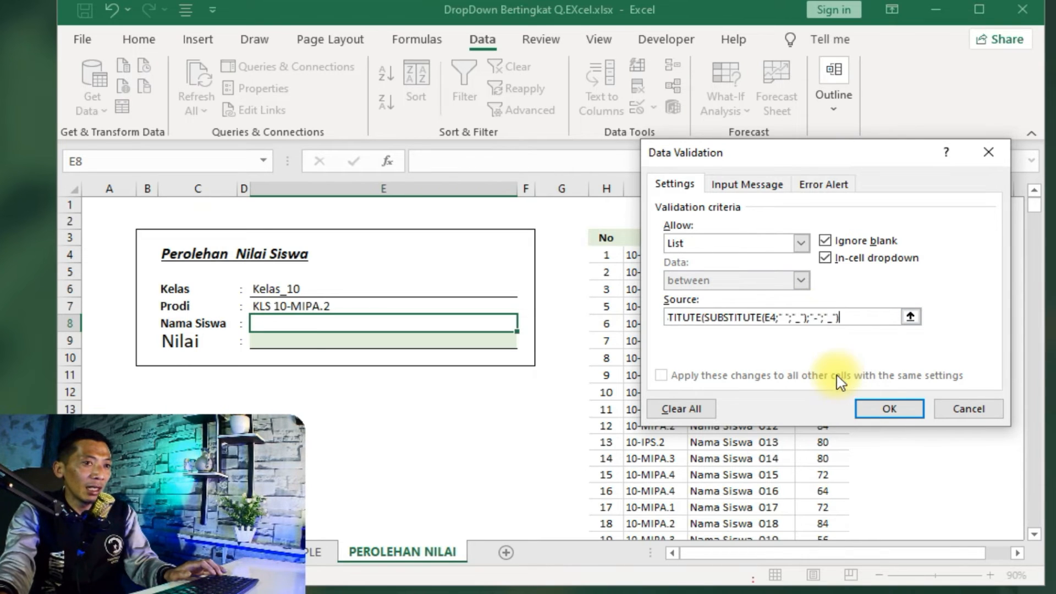
# Step: Replace the E4 reference in the list source with the Prodi cell $E$7, close the INDIRECT parenthesis and apply the validation
pyautogui.click(776, 317)
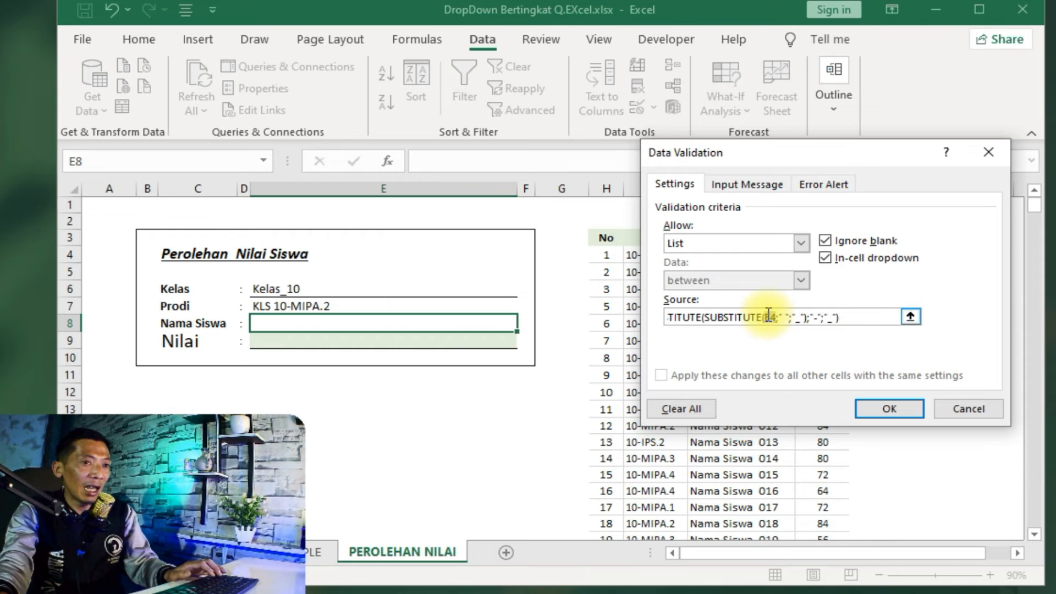
pyautogui.doubleClick(768, 318)
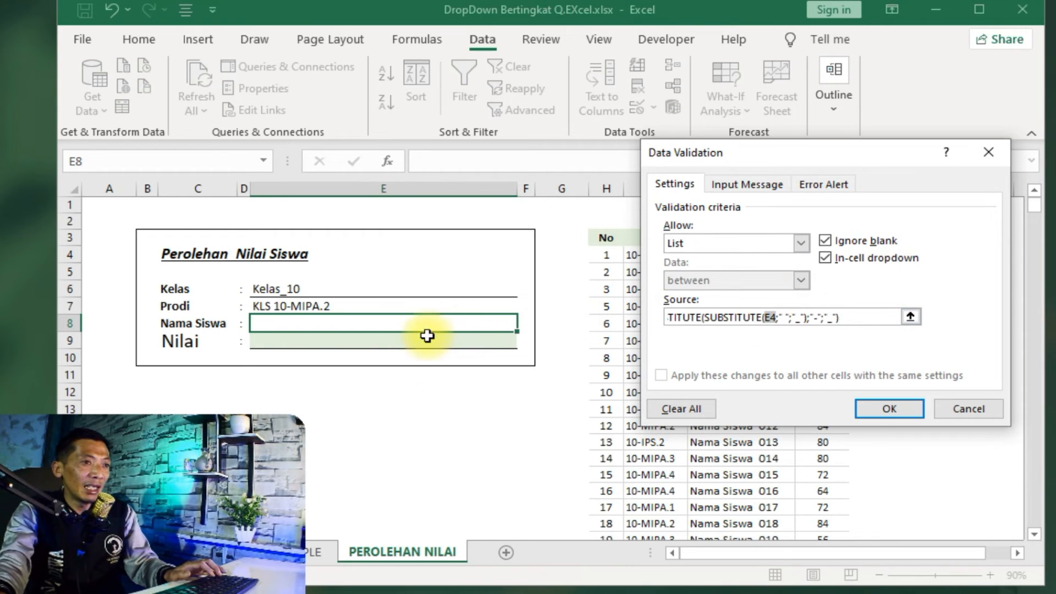
pyautogui.click(306, 305)
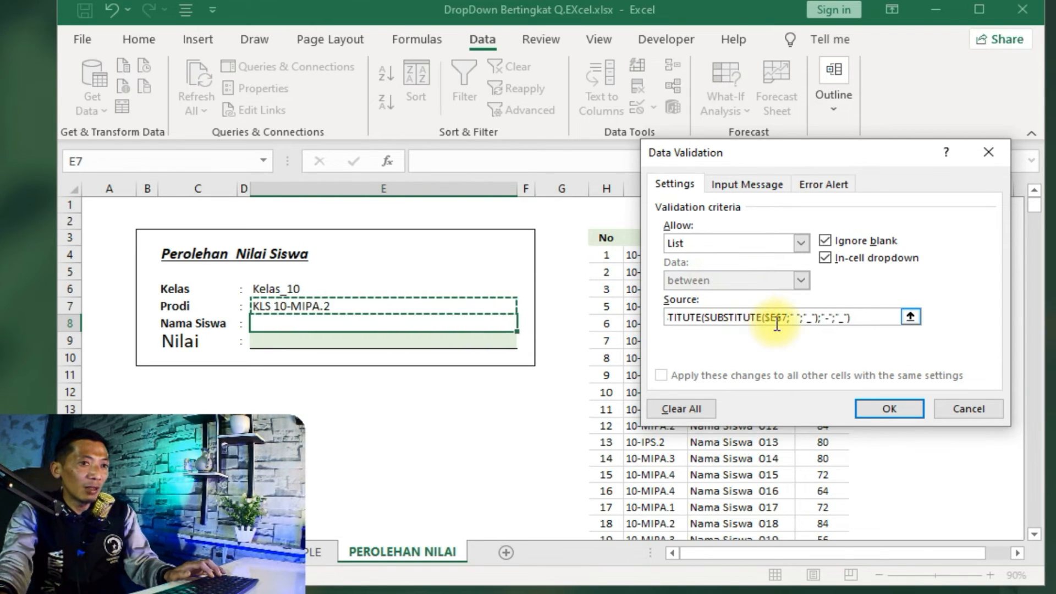
pyautogui.click(868, 318)
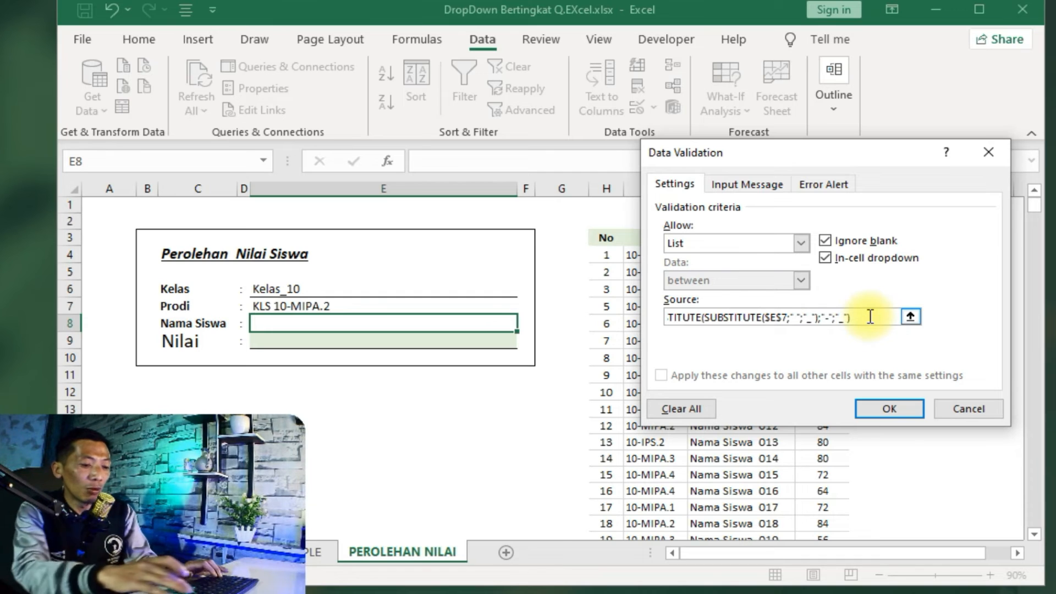
pyautogui.write(')')
pyautogui.press('Return')
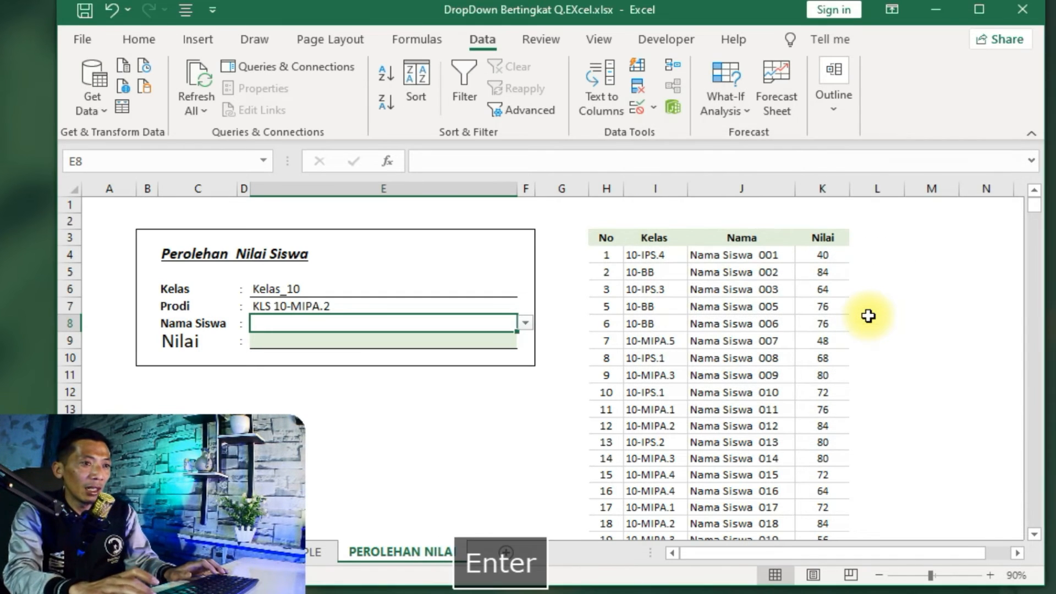
pyautogui.click(497, 441)
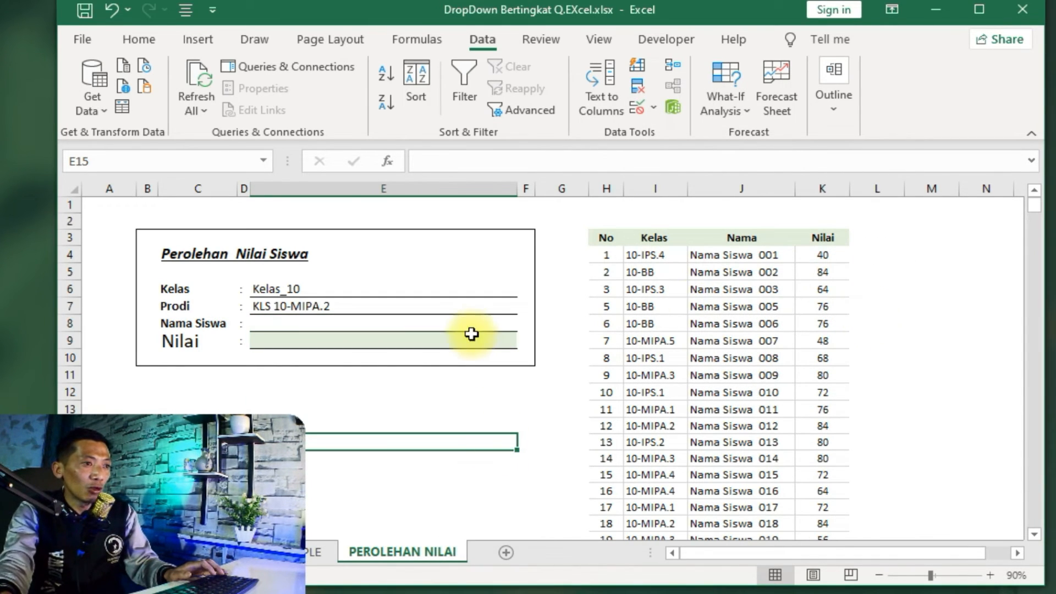
# Step: Try the Nama Siswa dropdown in E8 by choosing Nama Siswa 028 and finally Nama Siswa 077
pyautogui.click(465, 323)
pyautogui.click(524, 323)
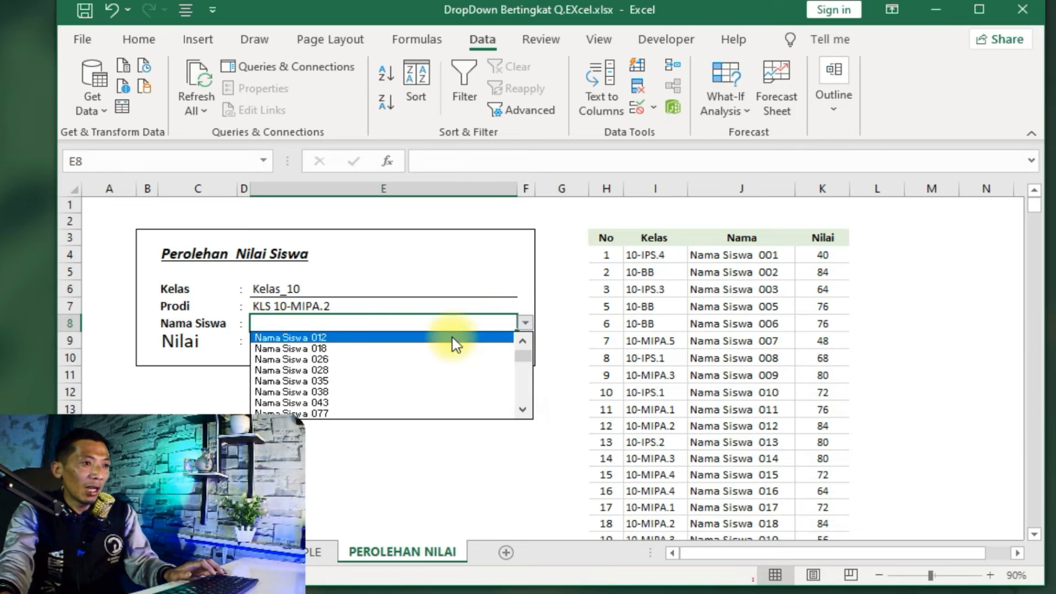
pyautogui.click(341, 369)
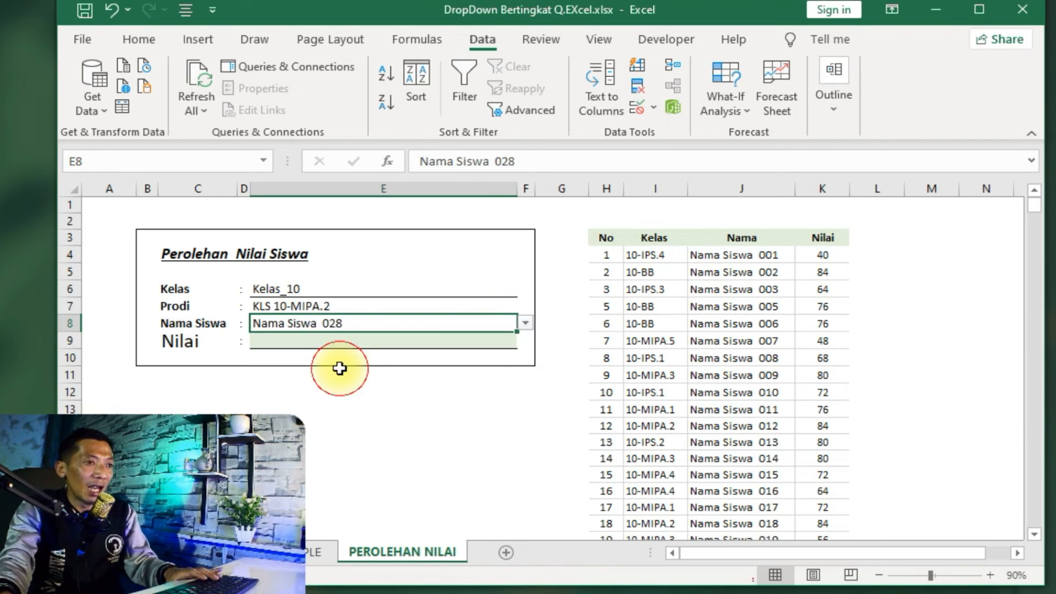
pyautogui.click(309, 287)
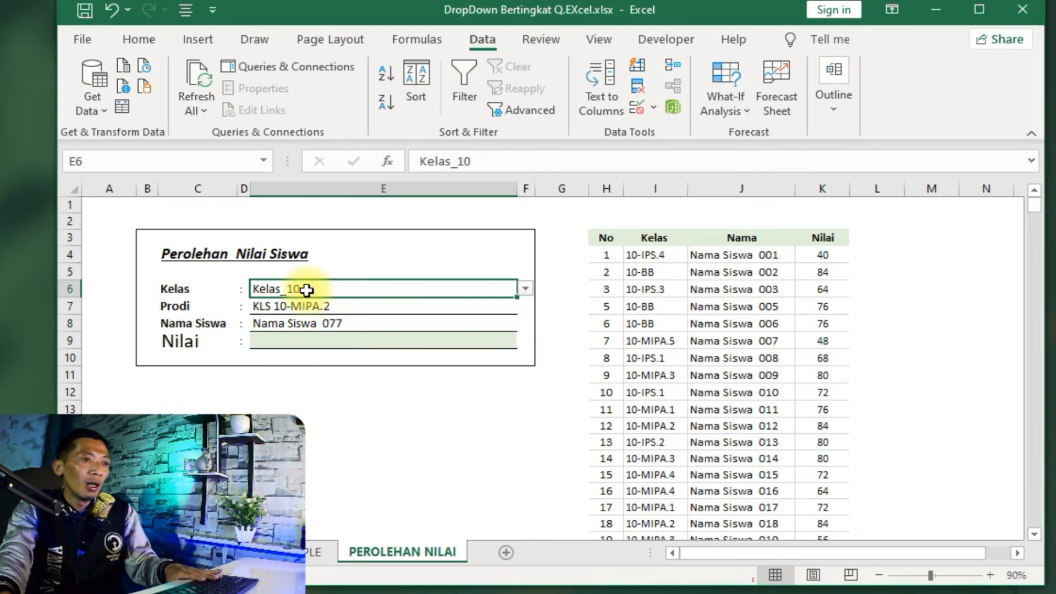
# Step: Start a VLOOKUP formula in the Nilai cell E9 with the Nama Siswa cell E8 as the lookup value
pyautogui.click(265, 342)
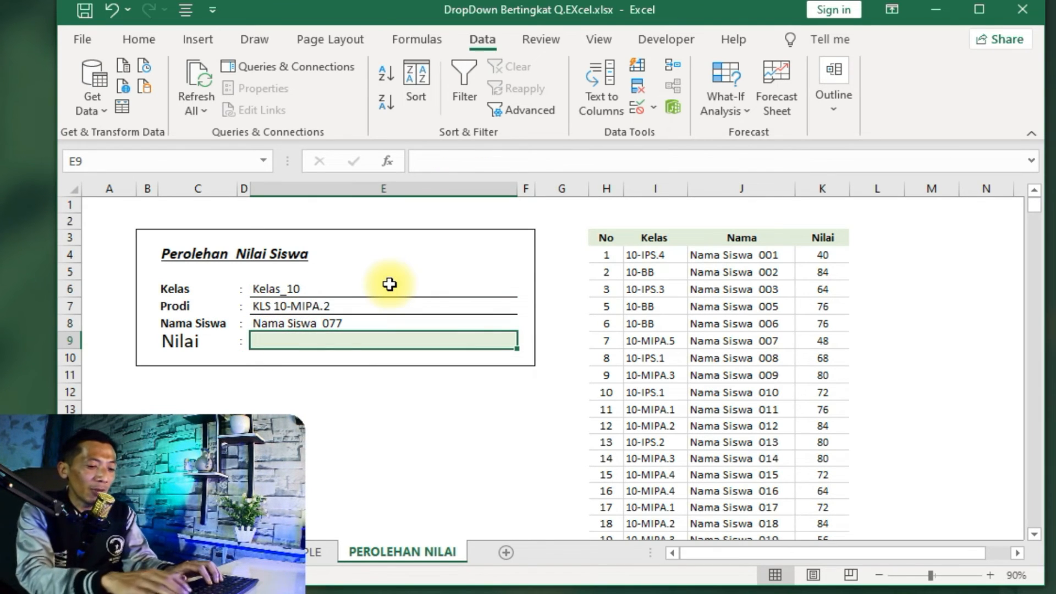
pyautogui.write('=')
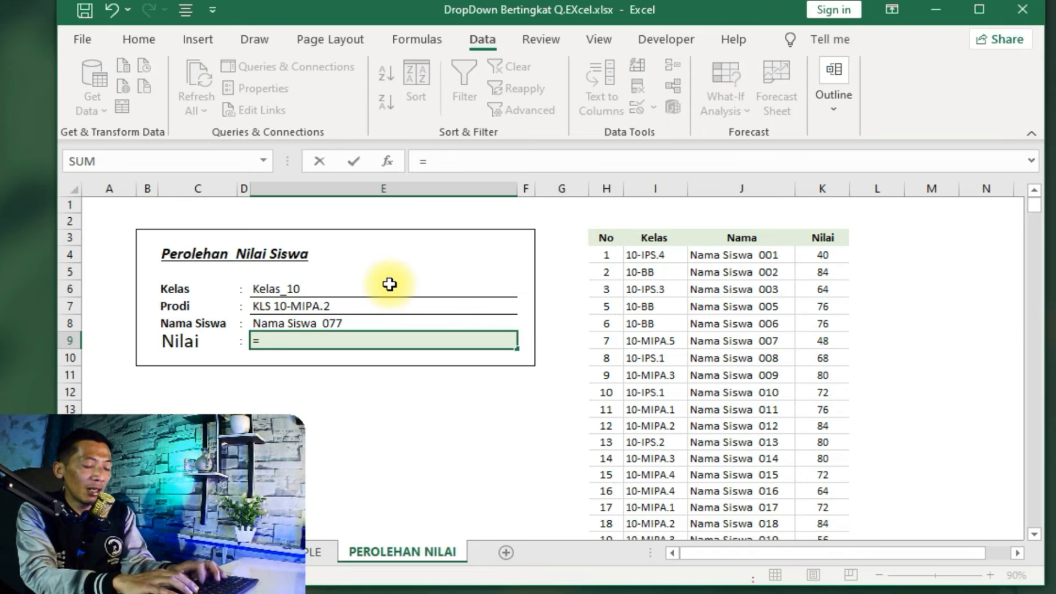
pyautogui.write('VLOO')
pyautogui.press('BackSpace')
pyautogui.press('BackSpace')
pyautogui.doubleClick(325, 465)
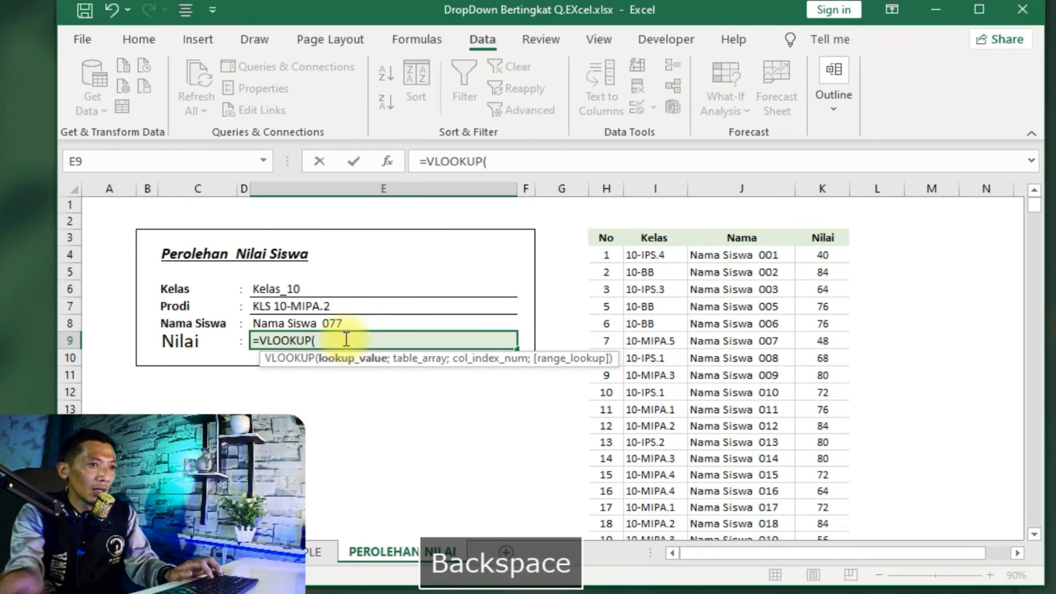
pyautogui.click(280, 324)
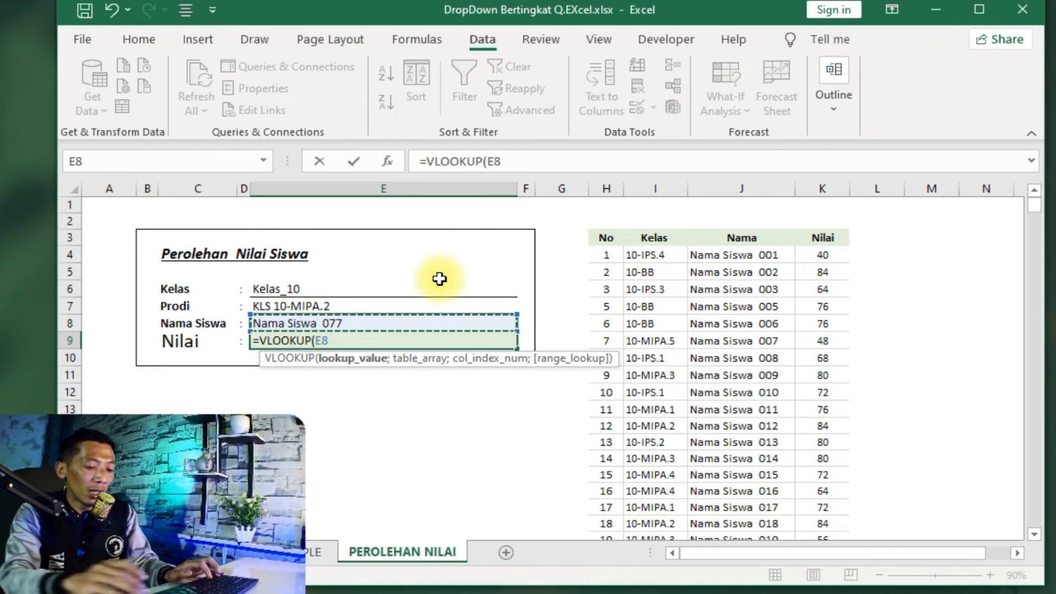
pyautogui.write(';')
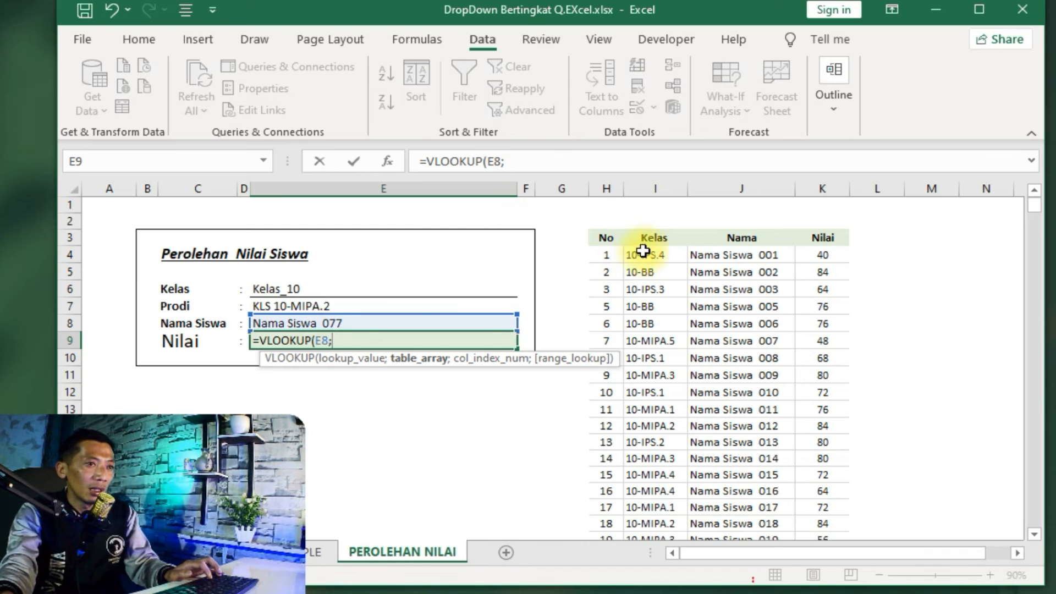
# Step: Complete the VLOOKUP with table range J4:K928, column index 2 and exact match 0, and enter the formula
pyautogui.moveTo(711, 254); pyautogui.dragTo(825, 560)
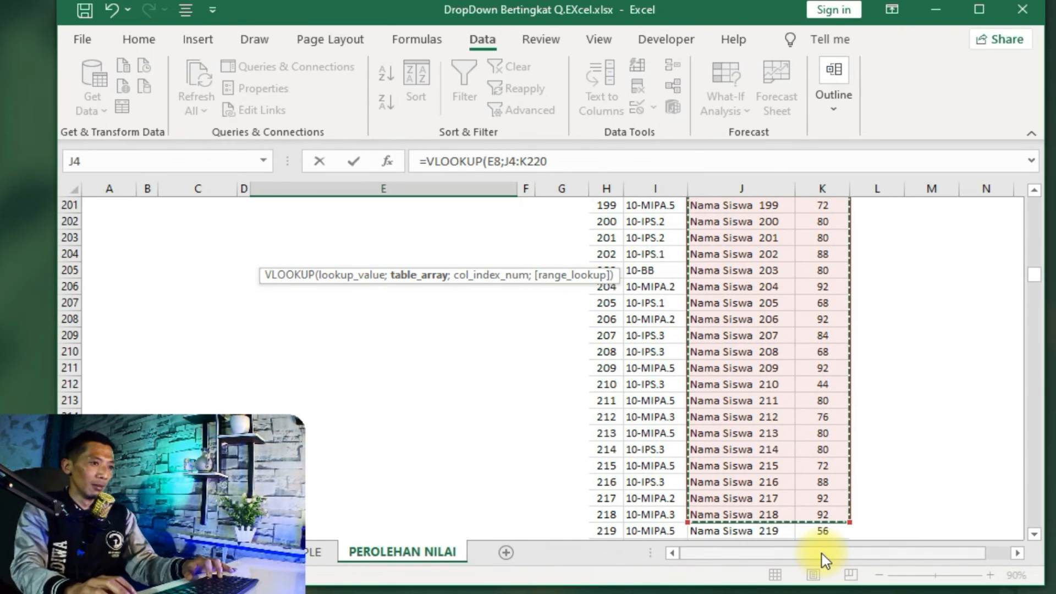
pyautogui.hotkey('ctrl', 'shift', 'Down')
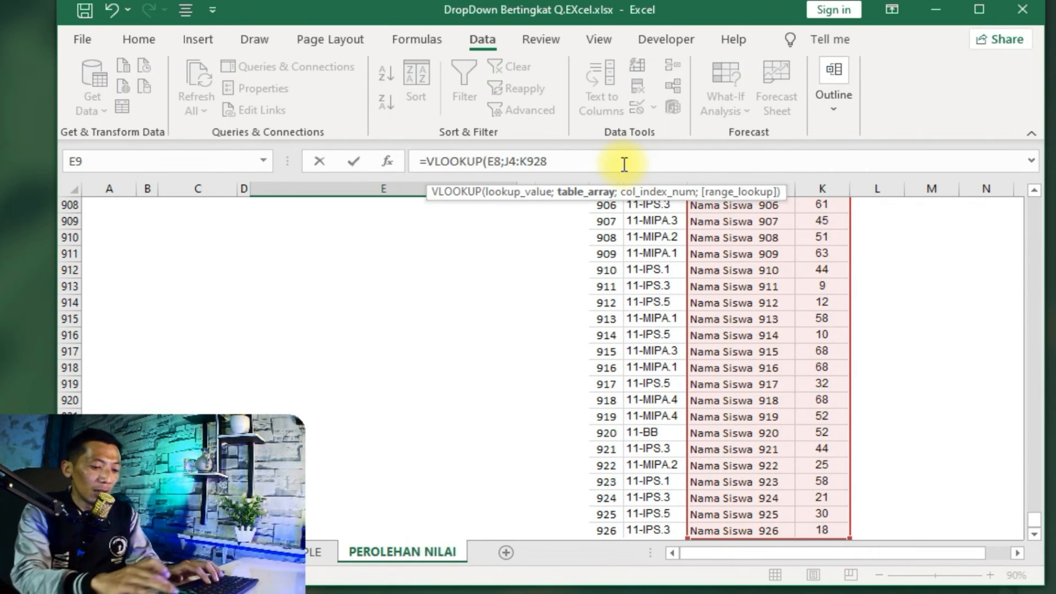
pyautogui.write(';')
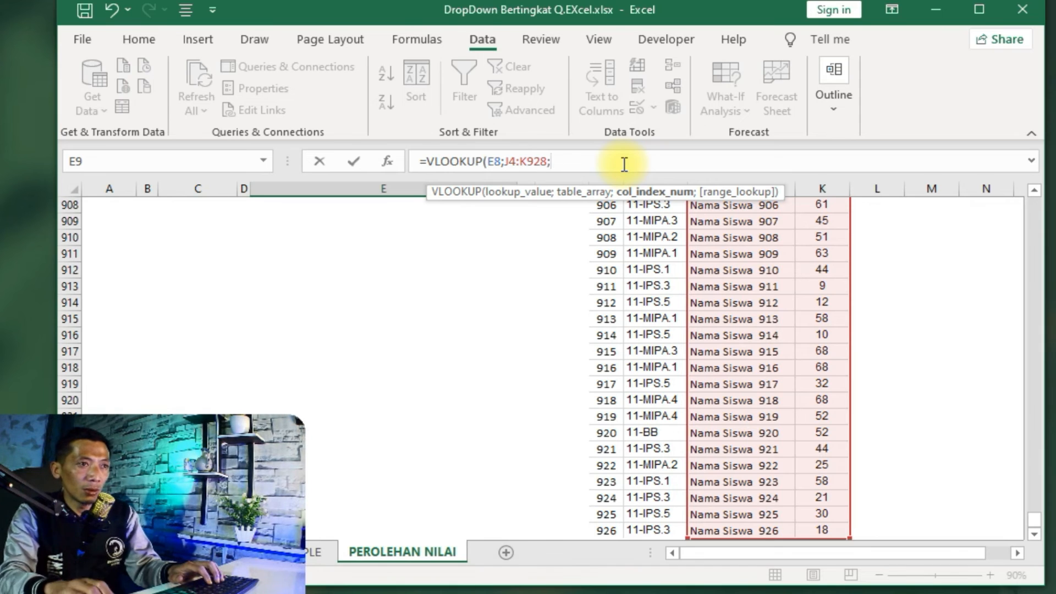
pyautogui.write('2')
pyautogui.write(';0)')
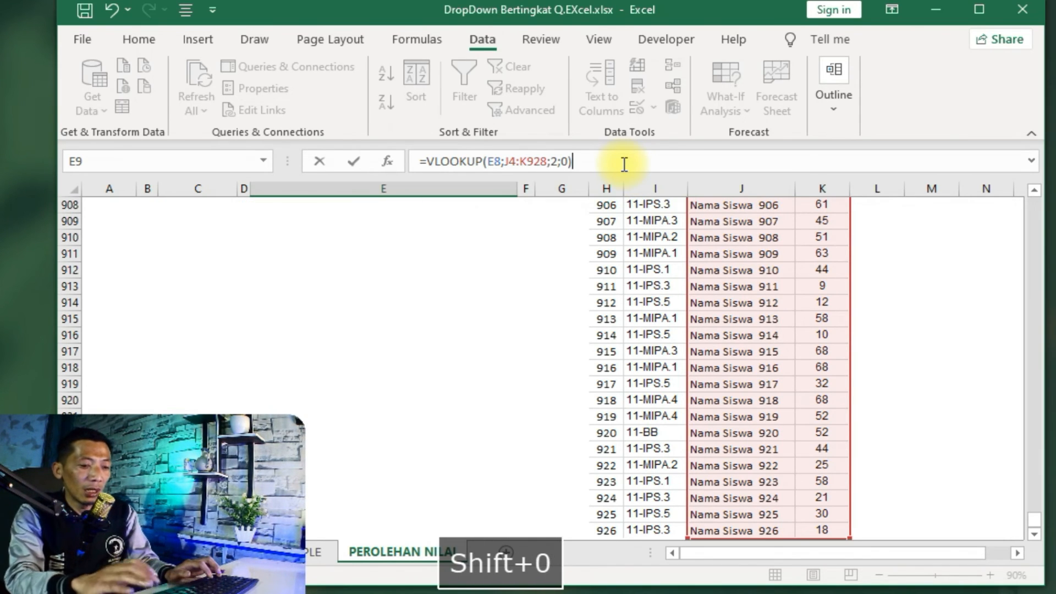
pyautogui.press('Return')
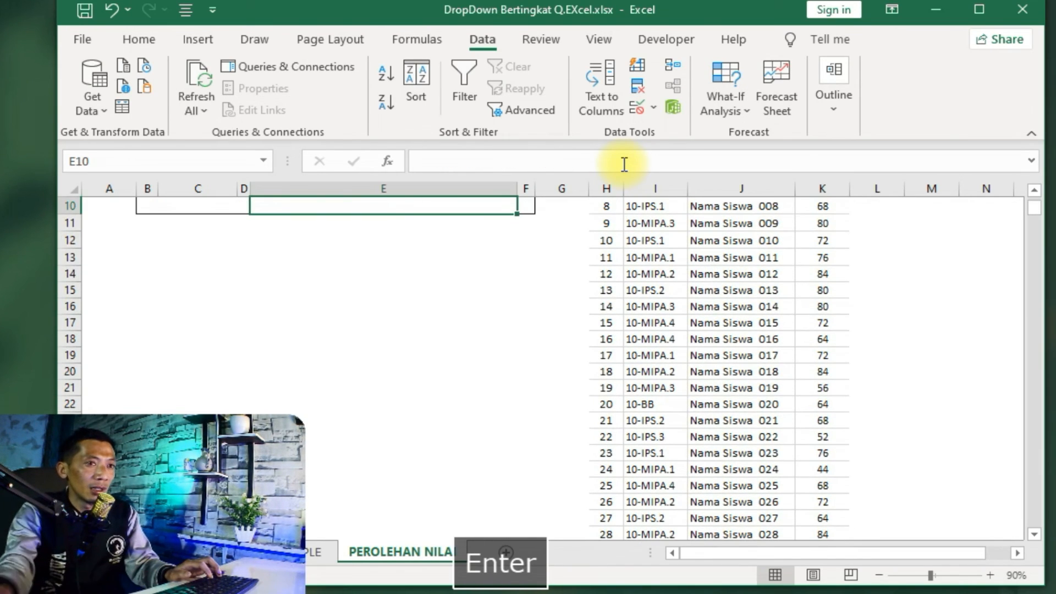
# Step: Set the Prodi cell E7 to KLS 10-IPS.1 from its dropdown list
pyautogui.scroll(3, 1044, 194)
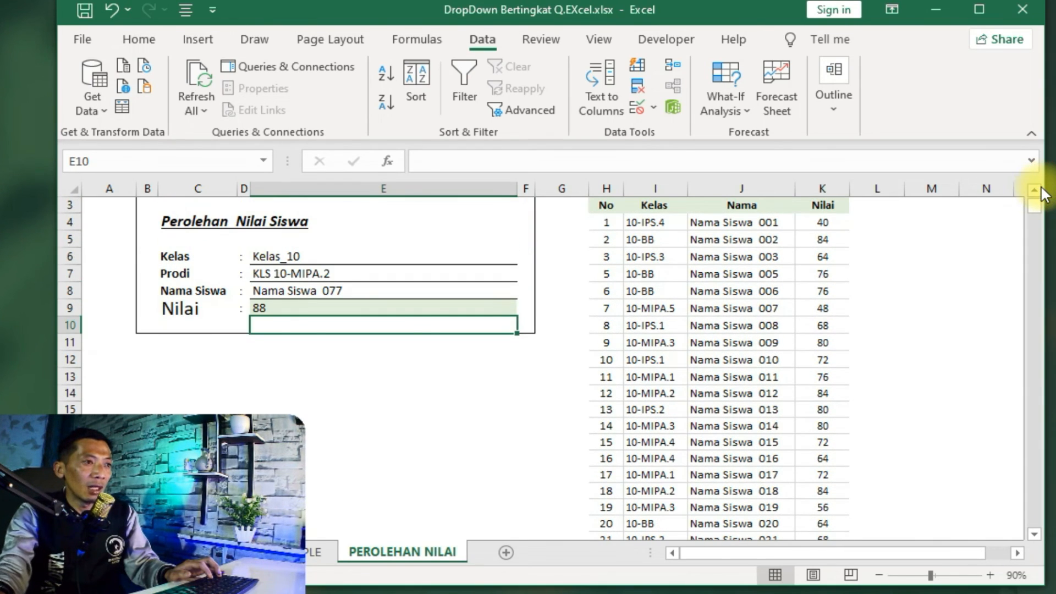
pyautogui.click(330, 307)
pyautogui.click(347, 270)
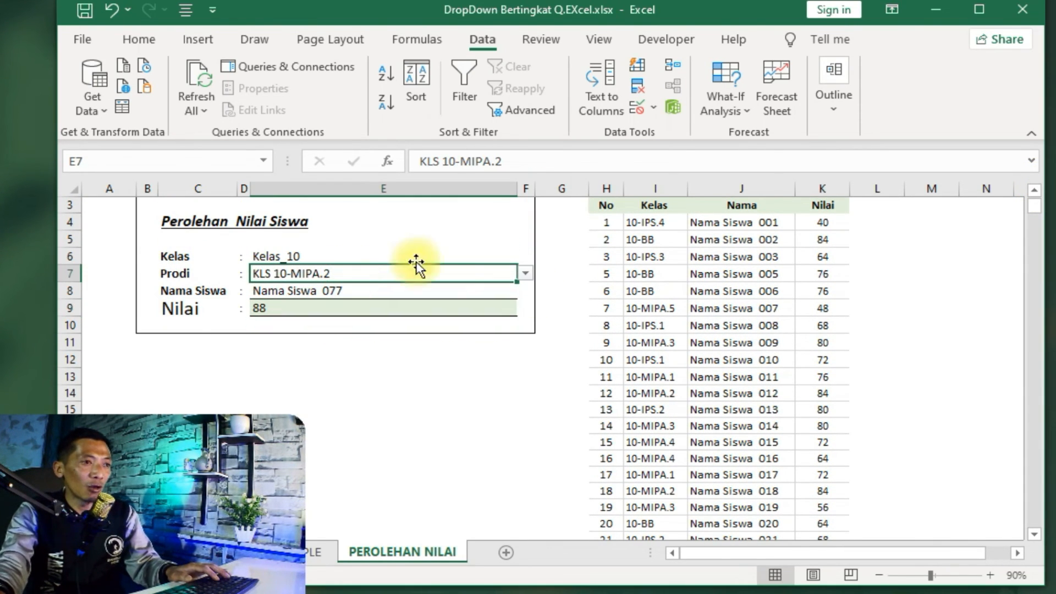
pyautogui.click(526, 277)
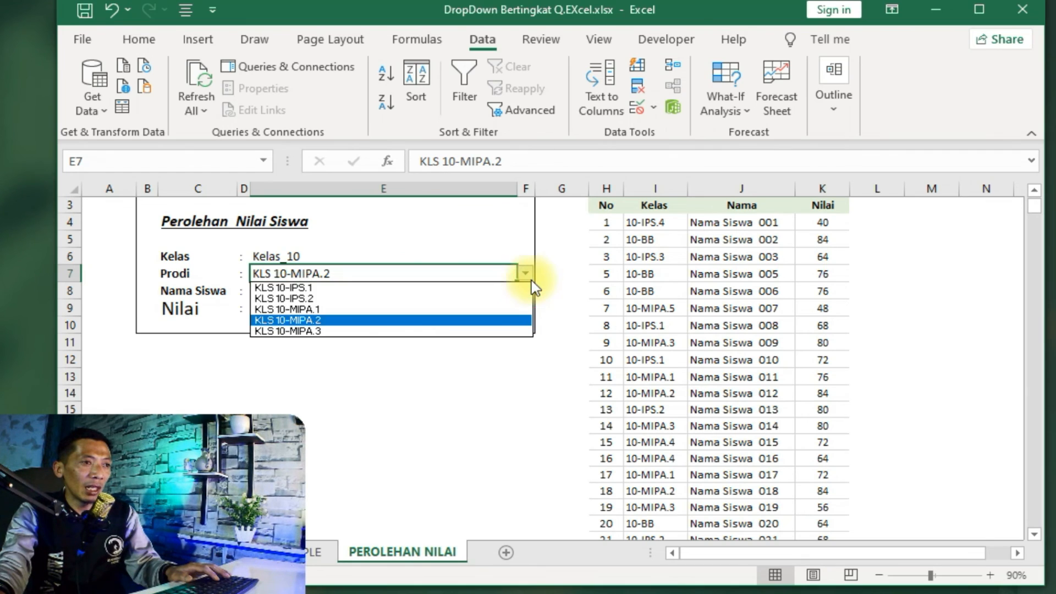
pyautogui.click(332, 287)
# Step: Choose Nama Siswa 010 from the dropdown in E8 and select the Nilai cell E9 to check its score
pyautogui.click(374, 289)
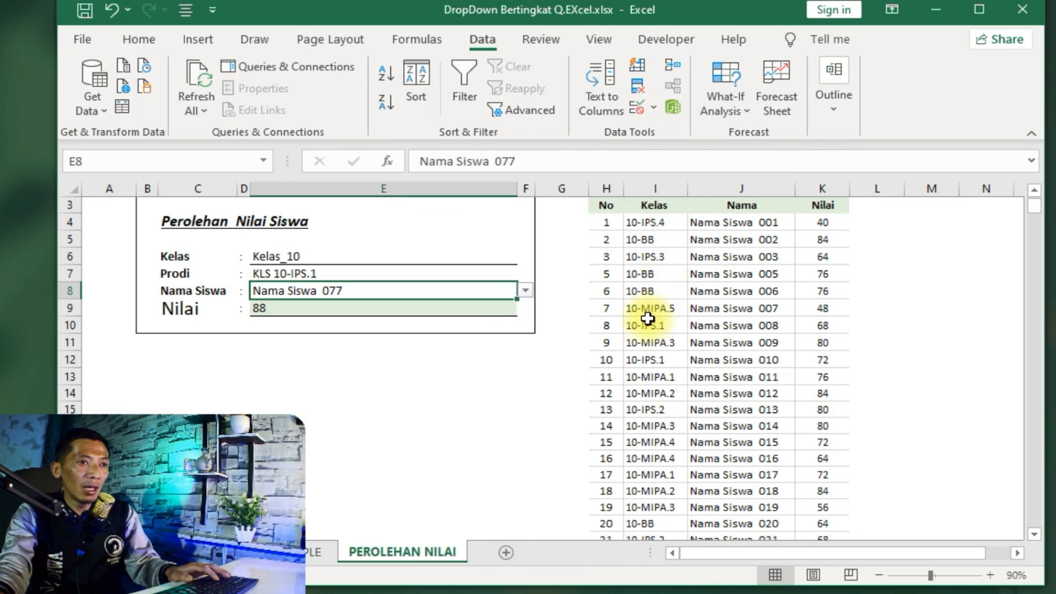
pyautogui.click(679, 293)
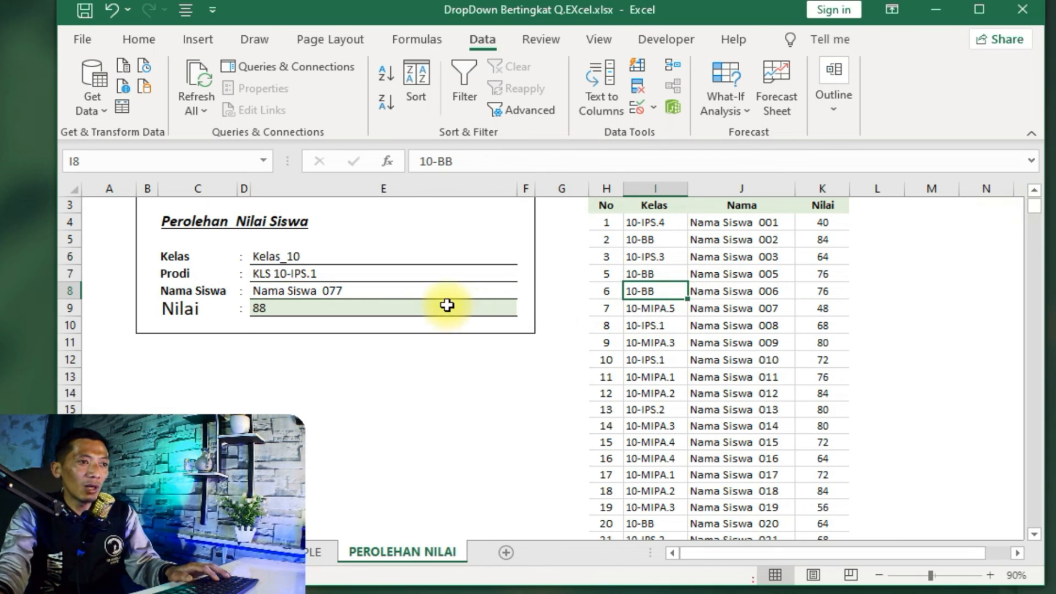
pyautogui.click(499, 286)
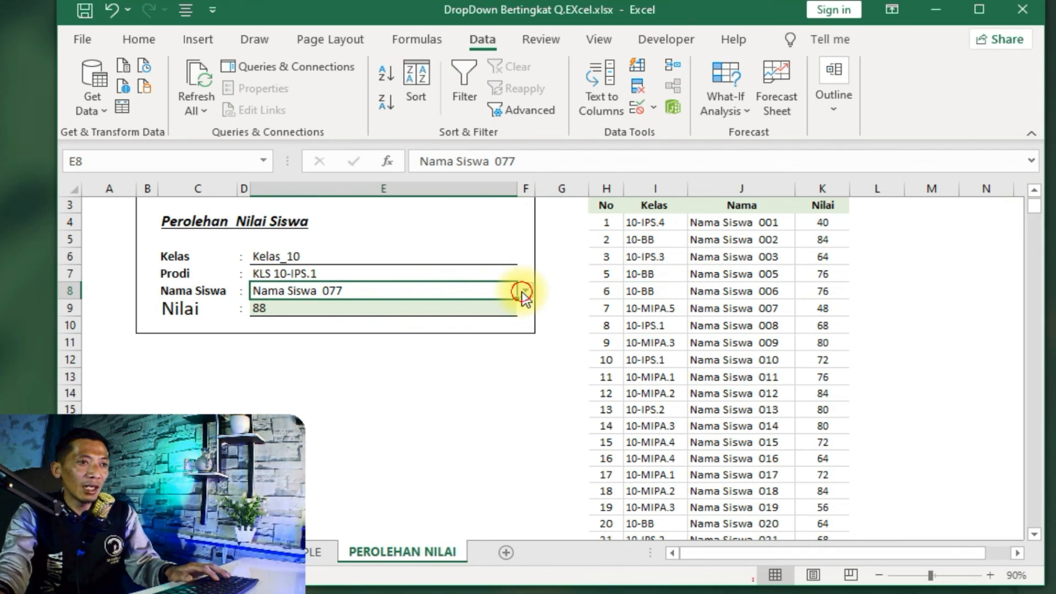
pyautogui.click(525, 290)
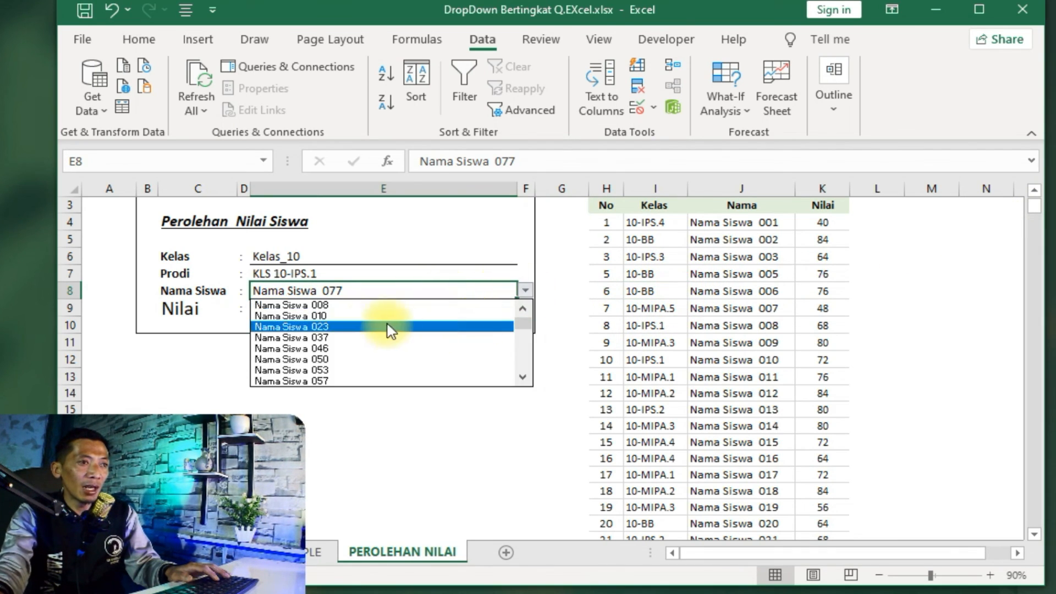
pyautogui.click(335, 316)
pyautogui.click(276, 308)
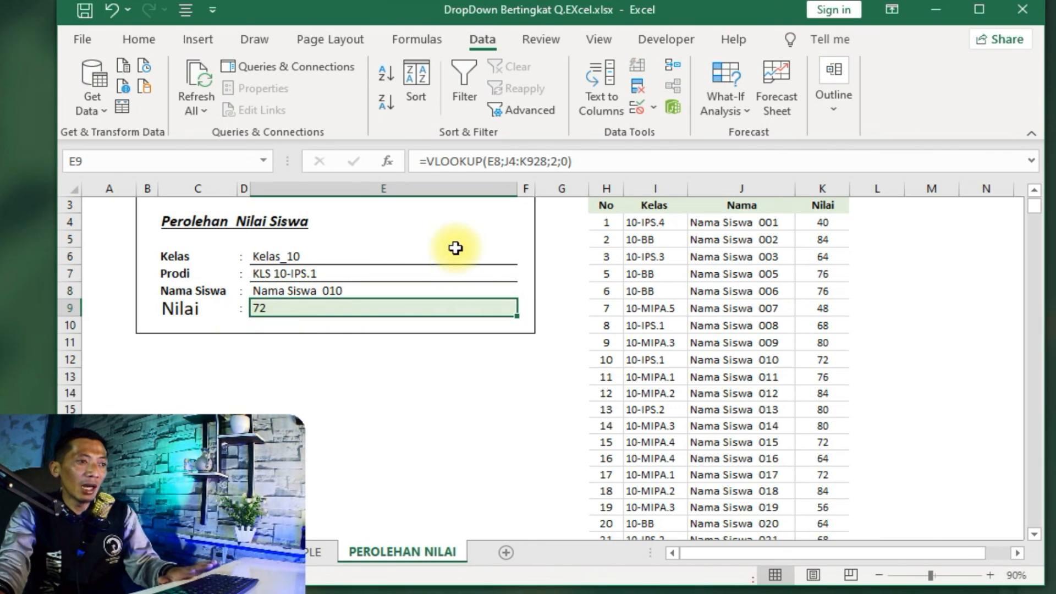